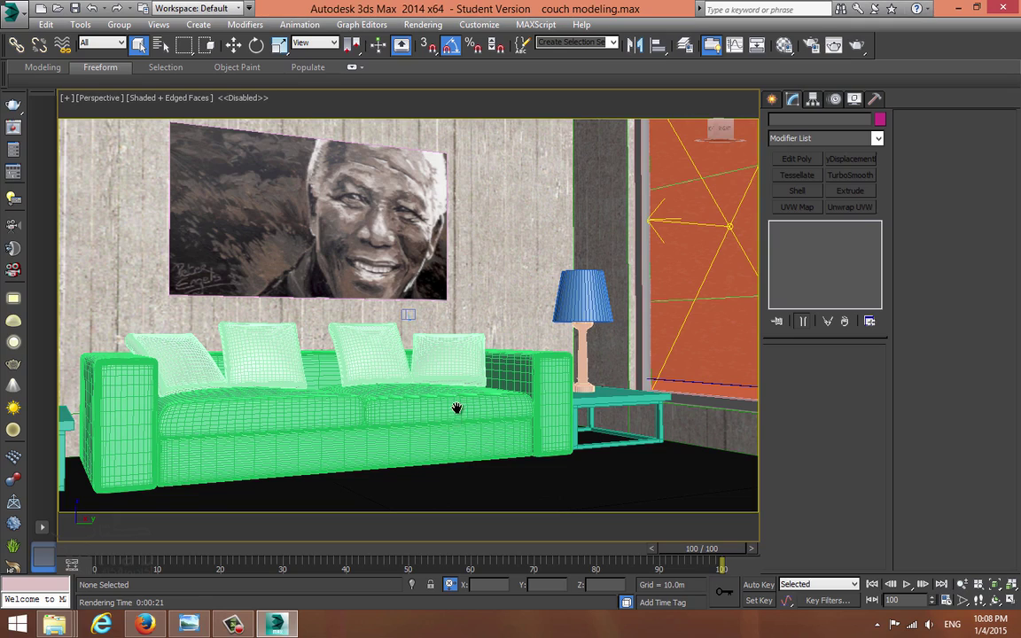
# Draw a thin box on the floor in front of the couch, about 2.16 m long, 1.219 m wide and 0.01 m high.
pyautogui.moveTo(455, 406)
pyautogui.keyDown('alt'); pyautogui.mouseDown(button='middle')
pyautogui.moveTo(458, 394)
pyautogui.moveTo(447, 420)
pyautogui.mouseUp(button='middle'); pyautogui.keyUp('alt')
pyautogui.hotkey('alt', 'w')
pyautogui.click(270, 270)
pyautogui.hotkey('alt', 'w')
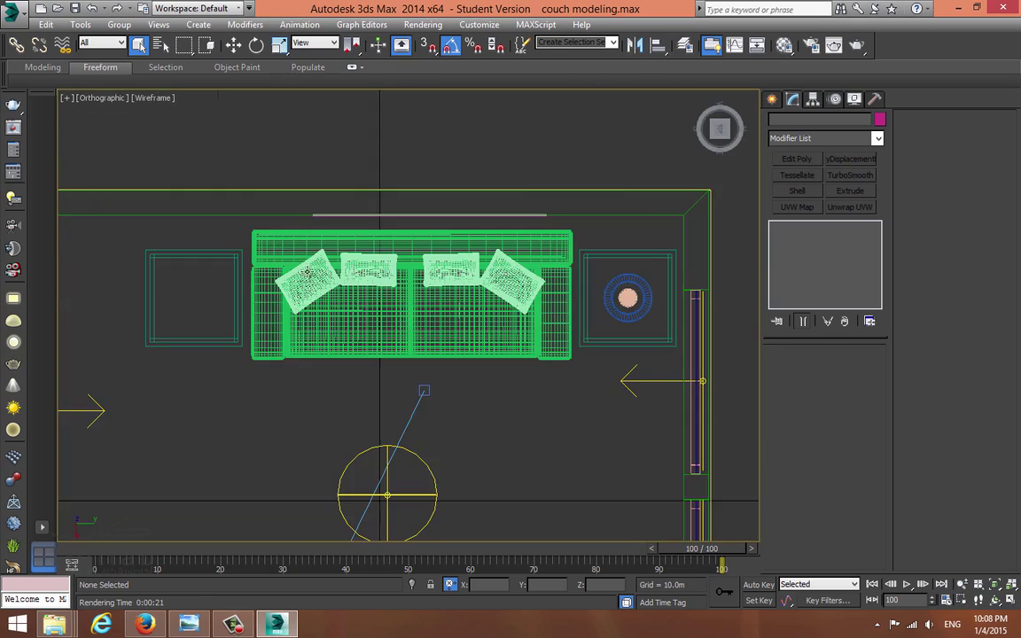
pyautogui.moveTo(374, 239); pyautogui.dragTo(387, 157, button='middle')
pyautogui.click(773, 99)
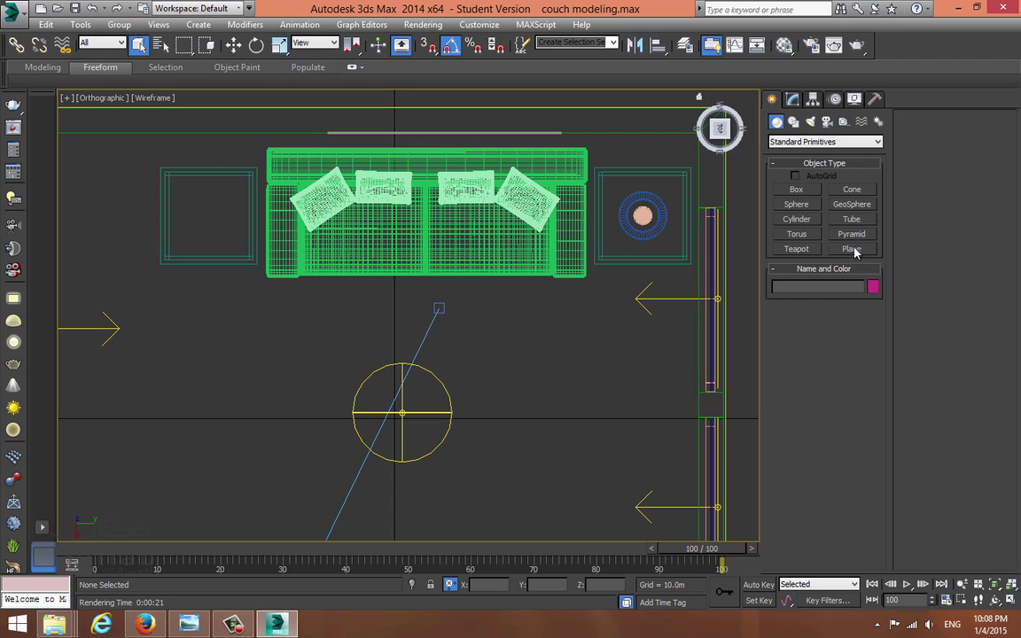
pyautogui.click(796, 189)
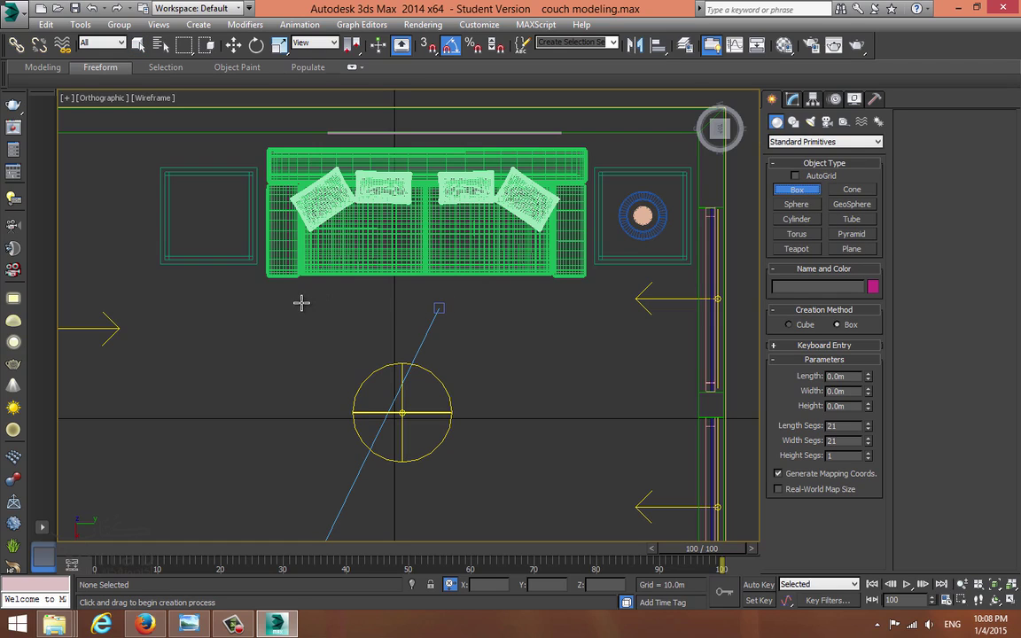
pyautogui.moveTo(301, 303); pyautogui.dragTo(554, 447)
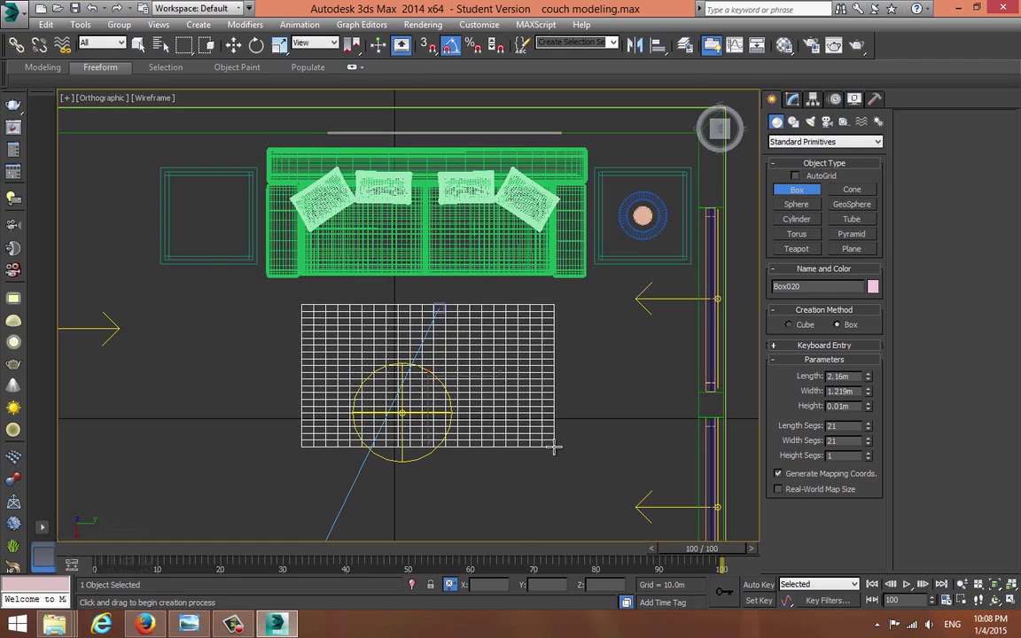
pyautogui.rightClick(554, 448)
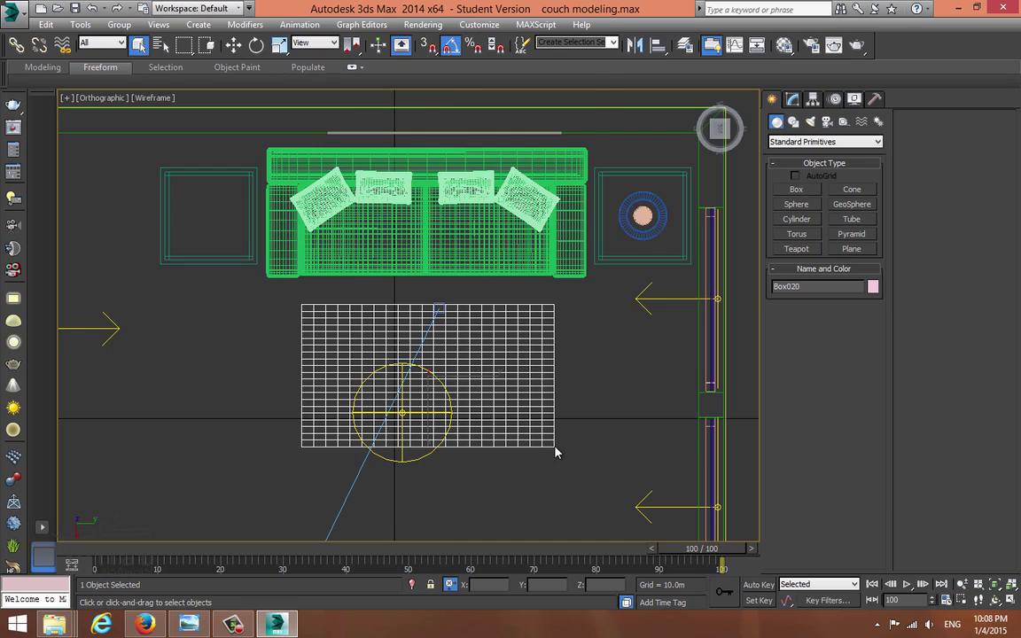
# Inspect the new box in the perspective view and review the viewport's visual style and appearance settings.
pyautogui.hotkey('alt', 'w')
pyautogui.hotkey('alt', 'w')
pyautogui.scroll(8, 549, 360)
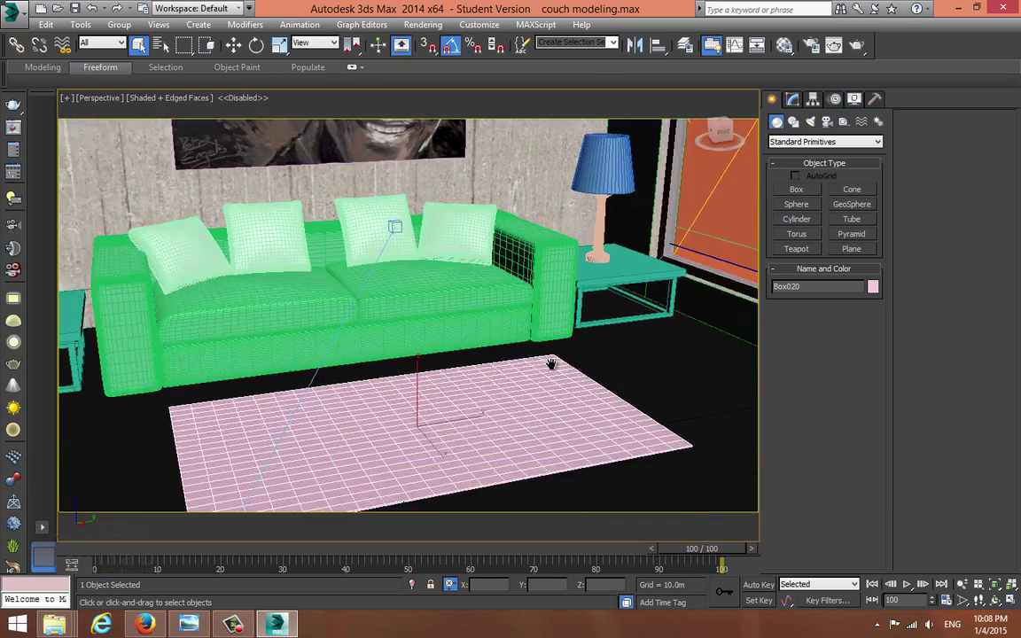
pyautogui.press('w')
pyautogui.keyDown('alt'); pyautogui.moveTo(547, 308); pyautogui.dragTo(555, 316, button='middle'); pyautogui.keyUp('alt')
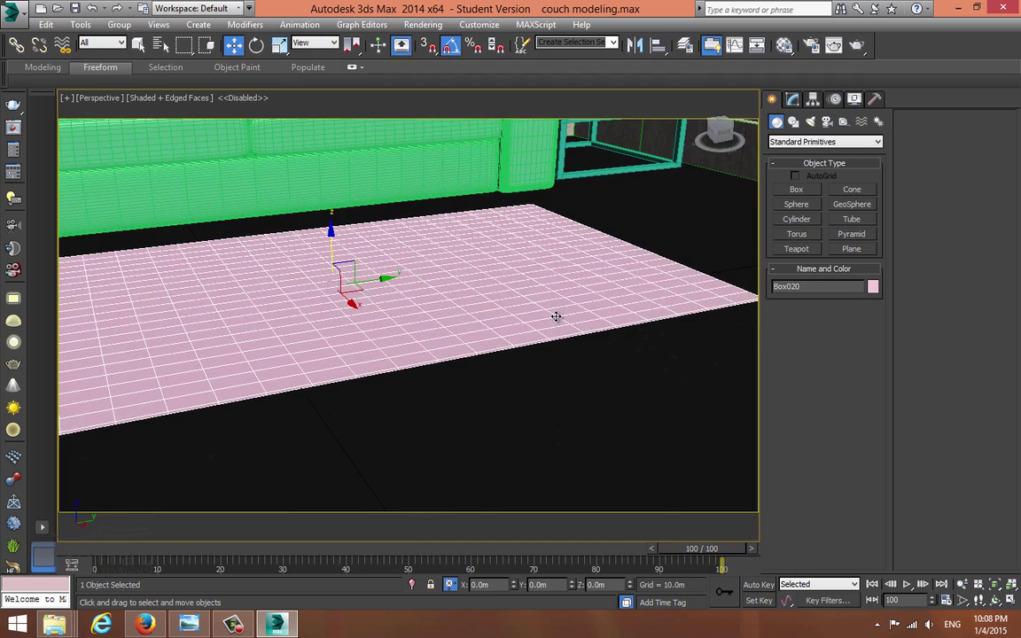
pyautogui.hotkey('alt', 'b')
pyautogui.click(409, 160)
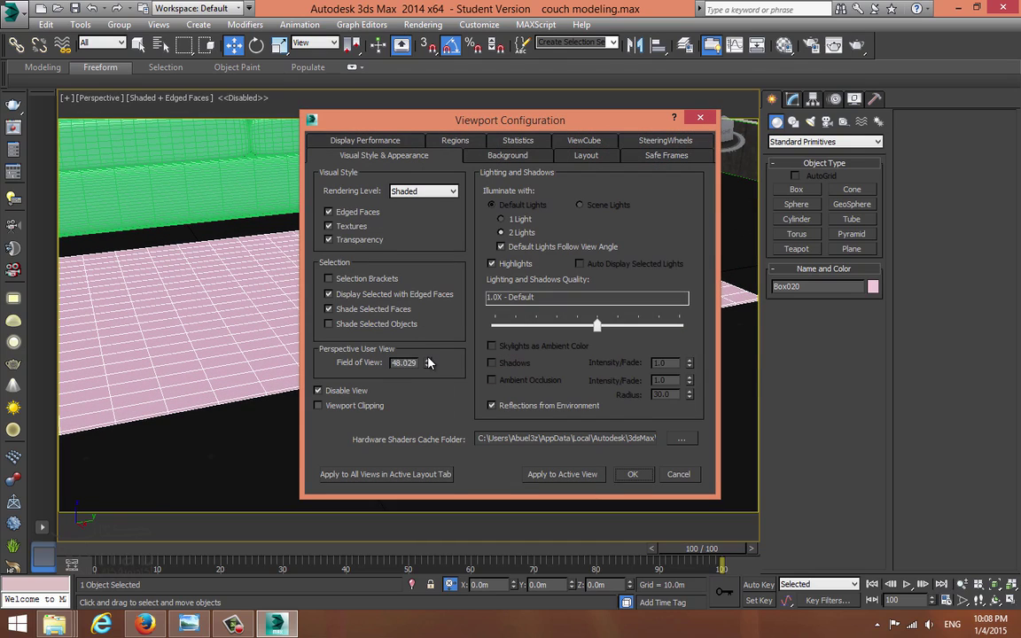
pyautogui.click(631, 477)
# Set the height of the box in front of the couch to 0.016 m.
pyautogui.scroll(6, 554, 399)
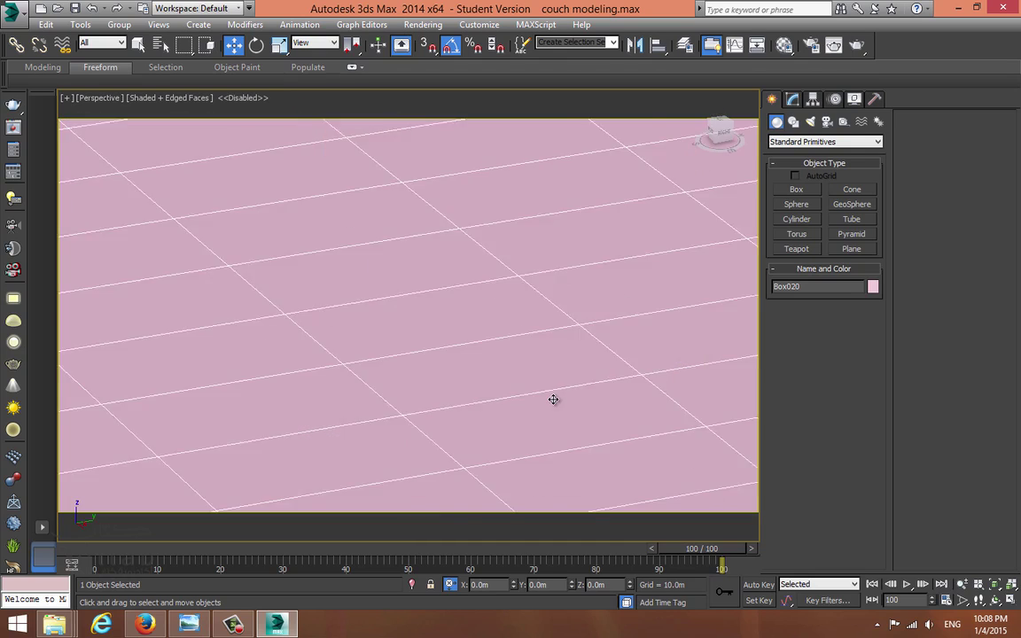
pyautogui.moveTo(543, 364); pyautogui.dragTo(554, 392, button='middle')
pyautogui.scroll(-3, 547, 332)
pyautogui.scroll(-2, 553, 391)
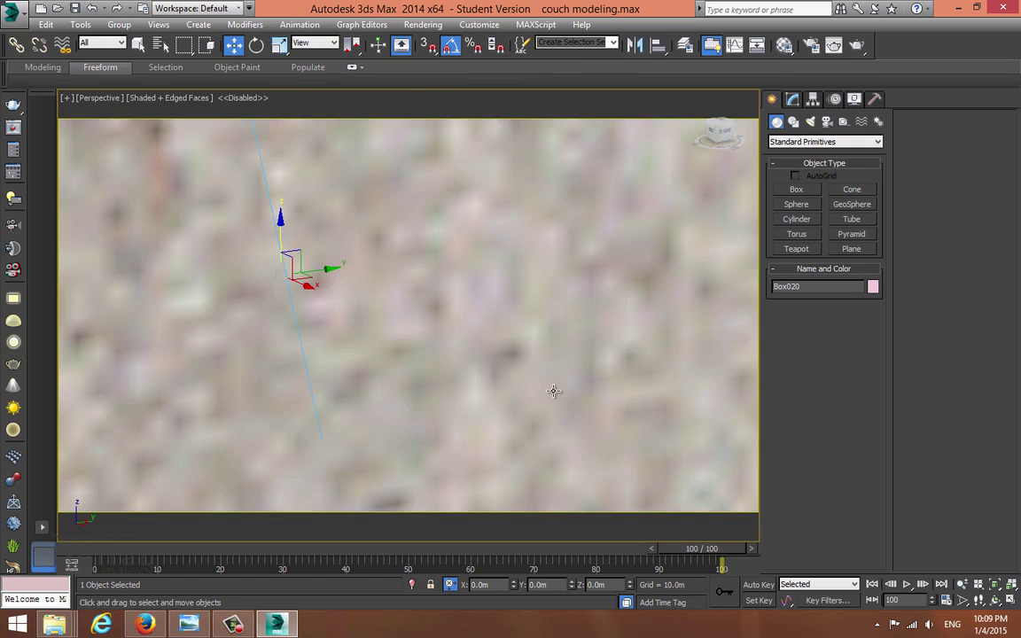
pyautogui.scroll(-2, 553, 391)
pyautogui.scroll(-4, 558, 398)
pyautogui.moveTo(496, 379); pyautogui.dragTo(513, 403, button='middle')
pyautogui.scroll(3, 482, 381)
pyautogui.keyDown('alt'); pyautogui.moveTo(465, 372); pyautogui.dragTo(477, 366, button='middle'); pyautogui.keyUp('alt')
pyautogui.scroll(3, 477, 366)
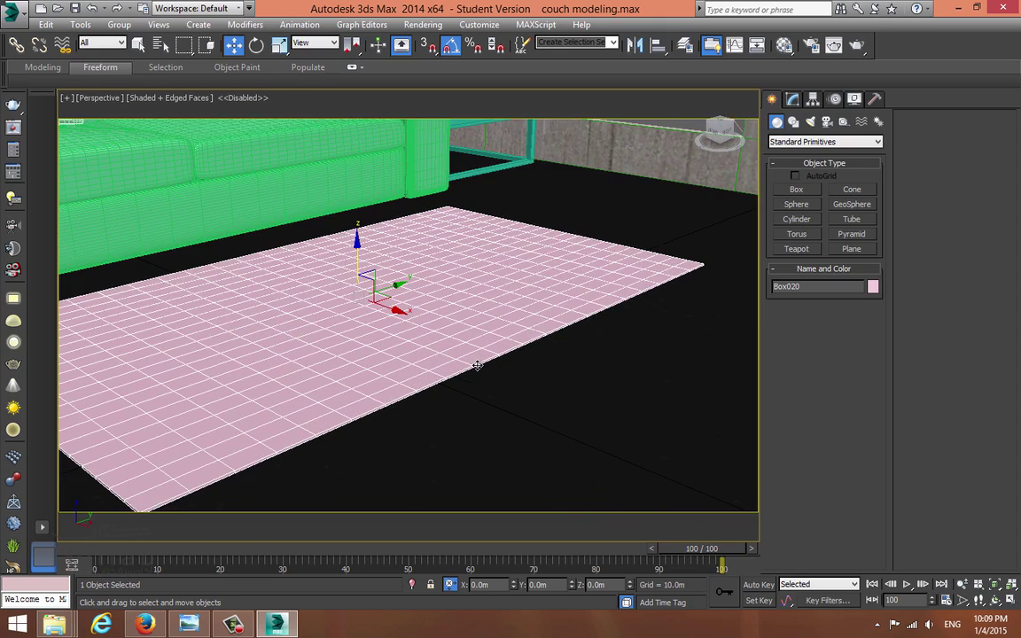
pyautogui.click(794, 99)
pyautogui.click(867, 398)
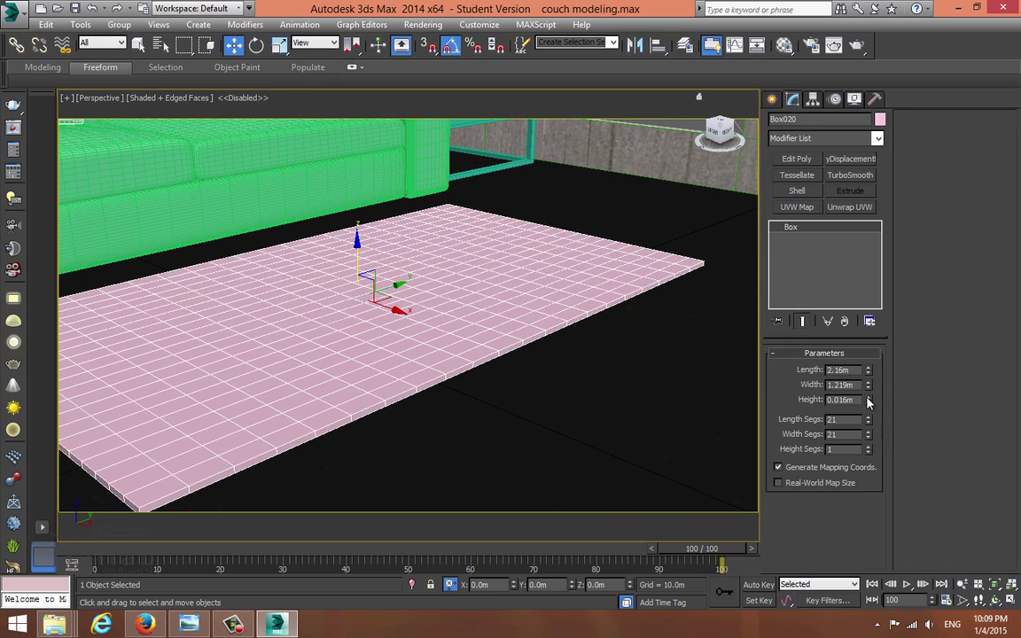
# Convert the thin box in front of the couch to an Editable Poly.
pyautogui.rightClick(567, 297)
pyautogui.moveTo(692, 418)
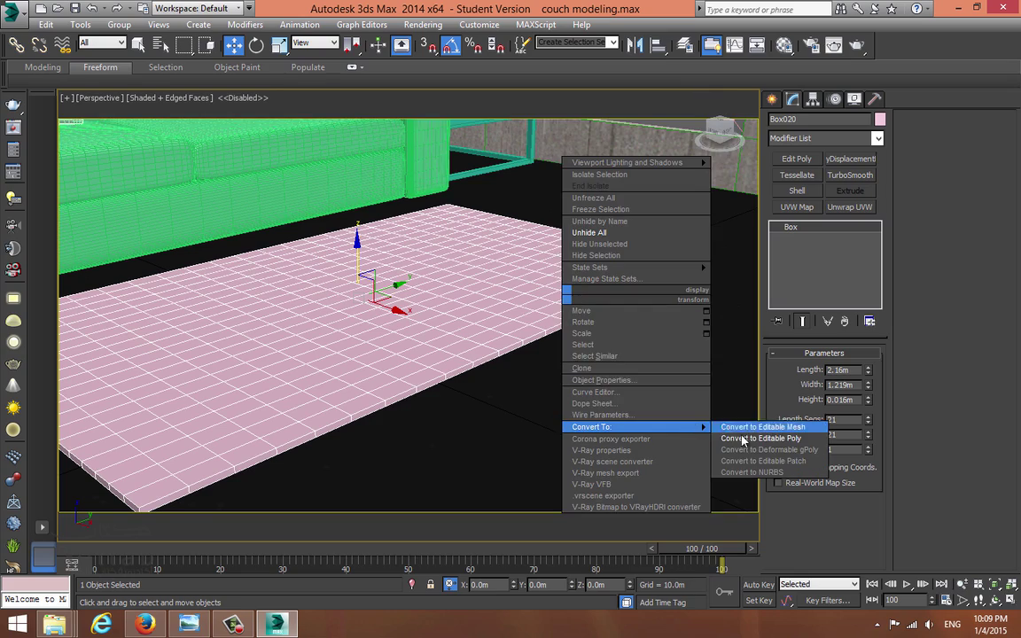
pyautogui.click(755, 434)
# Enable Ignore Backfacing and select all upward-facing polygons of the rug box from above in wireframe display.
pyautogui.moveTo(627, 355)
pyautogui.keyDown('alt'); pyautogui.mouseDown(button='middle')
pyautogui.moveTo(654, 344)
pyautogui.moveTo(708, 257)
pyautogui.moveTo(731, 170)
pyautogui.mouseUp(button='middle'); pyautogui.keyUp('alt')
pyautogui.click(840, 368)
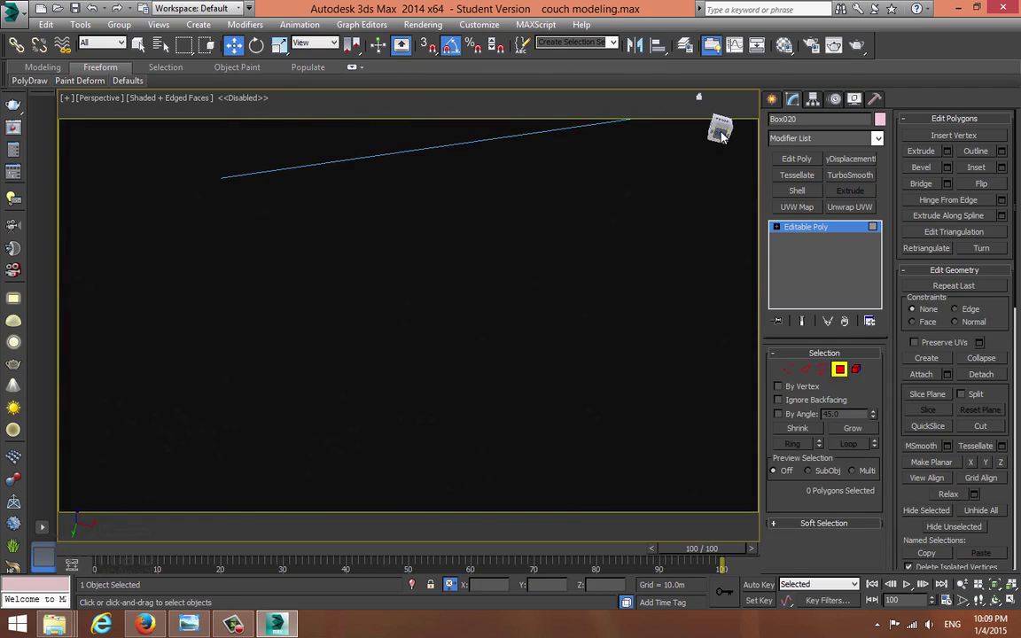
pyautogui.click(719, 130)
pyautogui.press('F3')
pyautogui.moveTo(568, 235); pyautogui.dragTo(569, 236, button='middle')
pyautogui.scroll(-4, 568, 235)
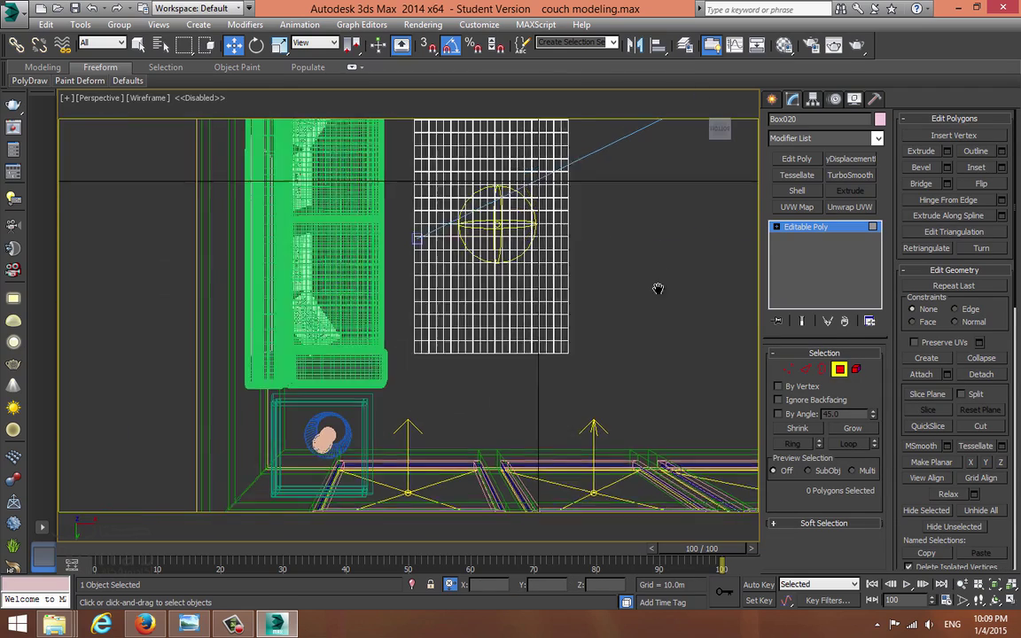
pyautogui.moveTo(437, 204); pyautogui.dragTo(437, 257, button='middle')
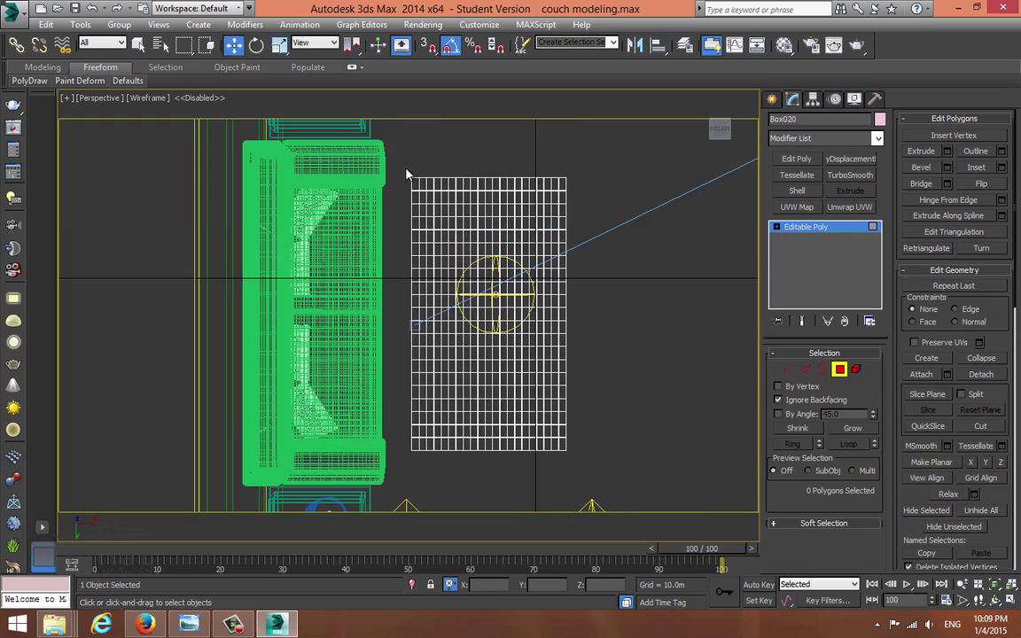
pyautogui.moveTo(395, 157); pyautogui.dragTo(618, 473)
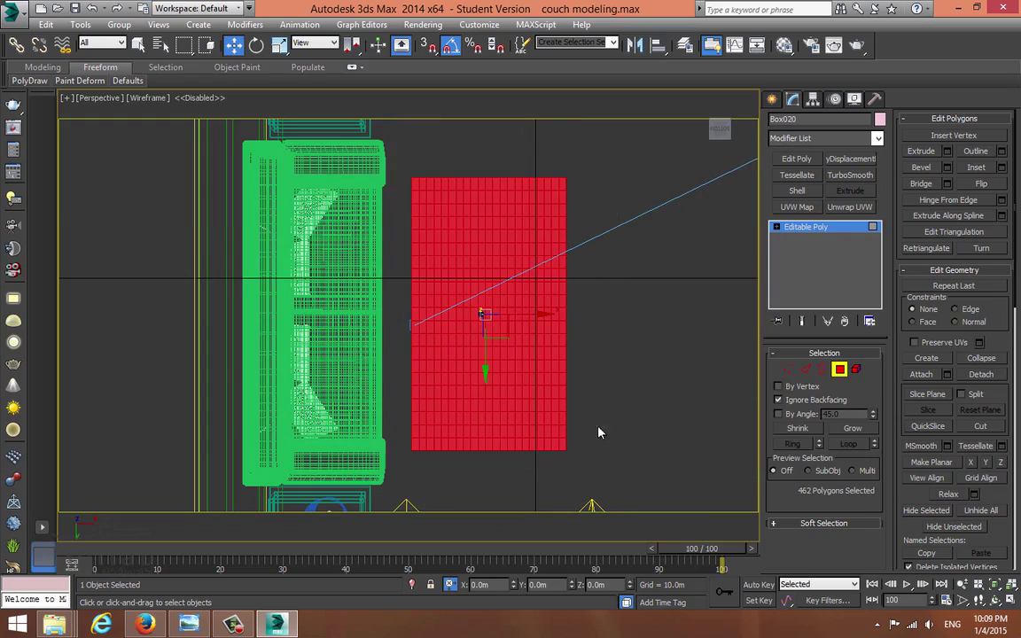
# Restore the shaded perspective view, clear the polygon selection and leave polygon editing of the rug box.
pyautogui.moveTo(598, 432)
pyautogui.keyDown('alt'); pyautogui.mouseDown(button='middle')
pyautogui.moveTo(562, 390)
pyautogui.moveTo(506, 514)
pyautogui.moveTo(533, 381)
pyautogui.moveTo(533, 422)
pyautogui.moveTo(496, 415)
pyautogui.moveTo(410, 428)
pyautogui.moveTo(422, 414)
pyautogui.mouseUp(button='middle'); pyautogui.keyUp('alt')
pyautogui.press('F3')
pyautogui.scroll(4, 532, 392)
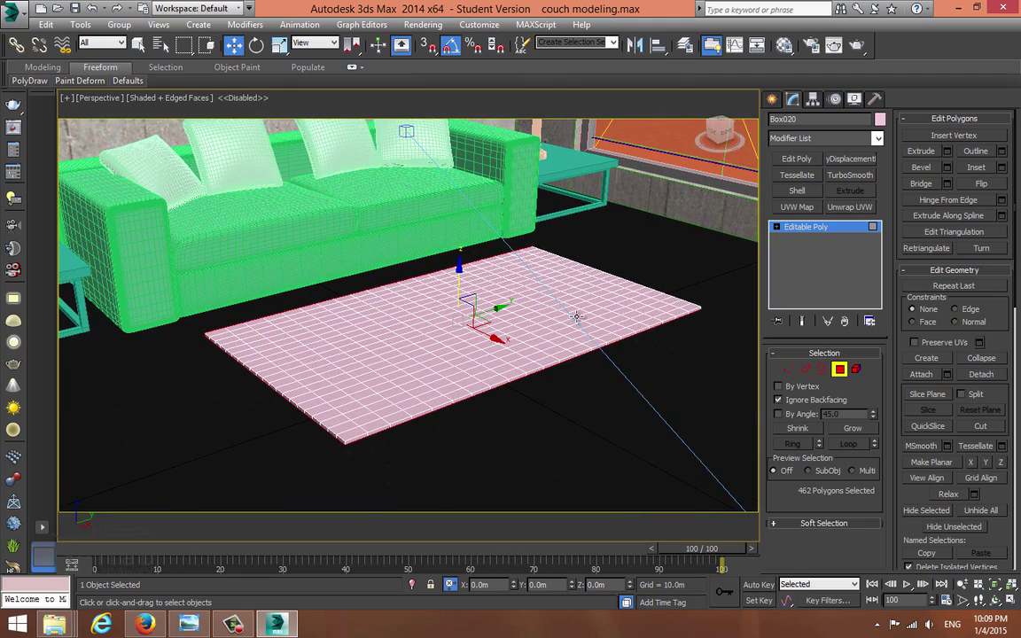
pyautogui.hotkey('ctrl', 'd')
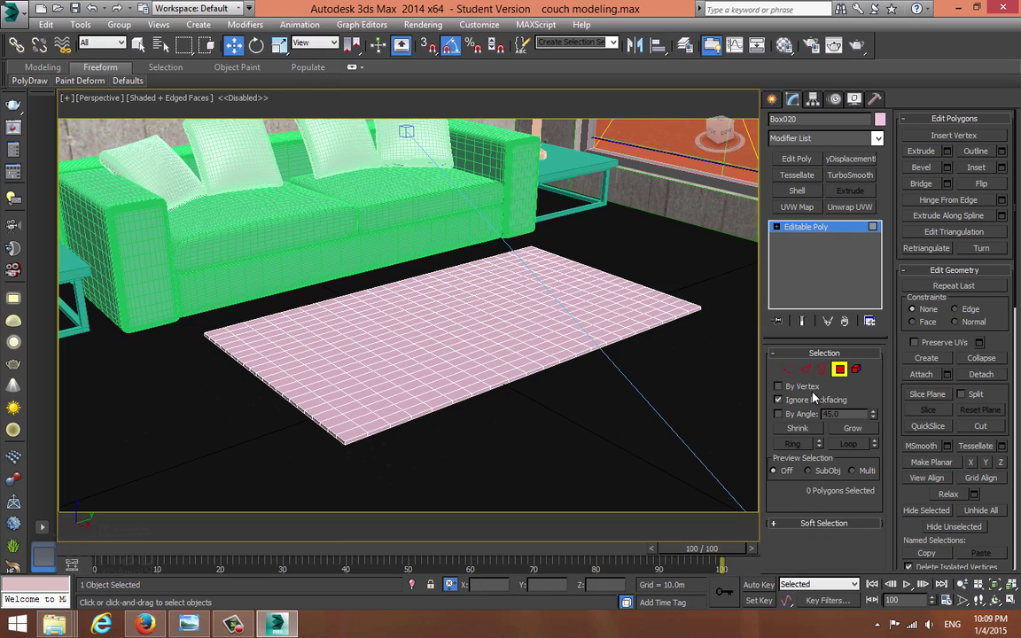
pyautogui.click(823, 227)
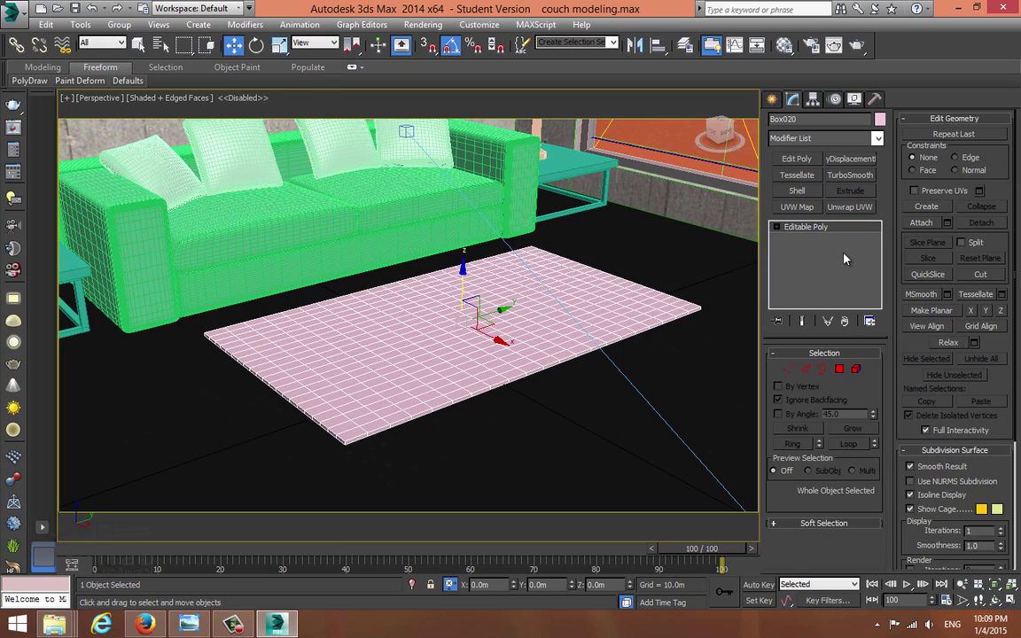
# Add a TurboSmooth modifier to the rug box with 2 iterations.
pyautogui.click(859, 173)
pyautogui.click(871, 379)
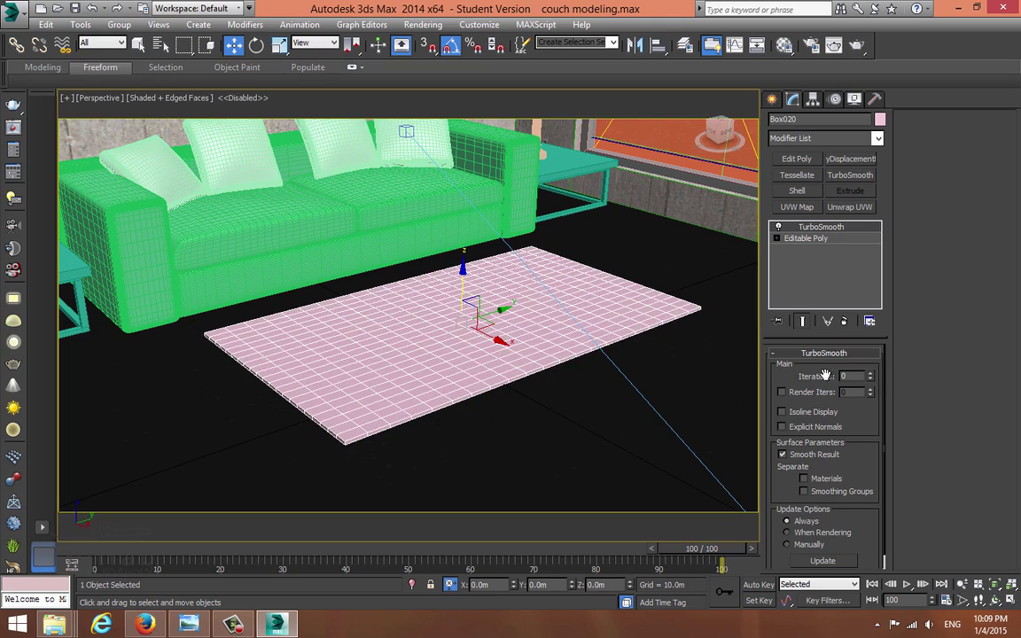
pyautogui.click(870, 374)
pyautogui.click(870, 374)
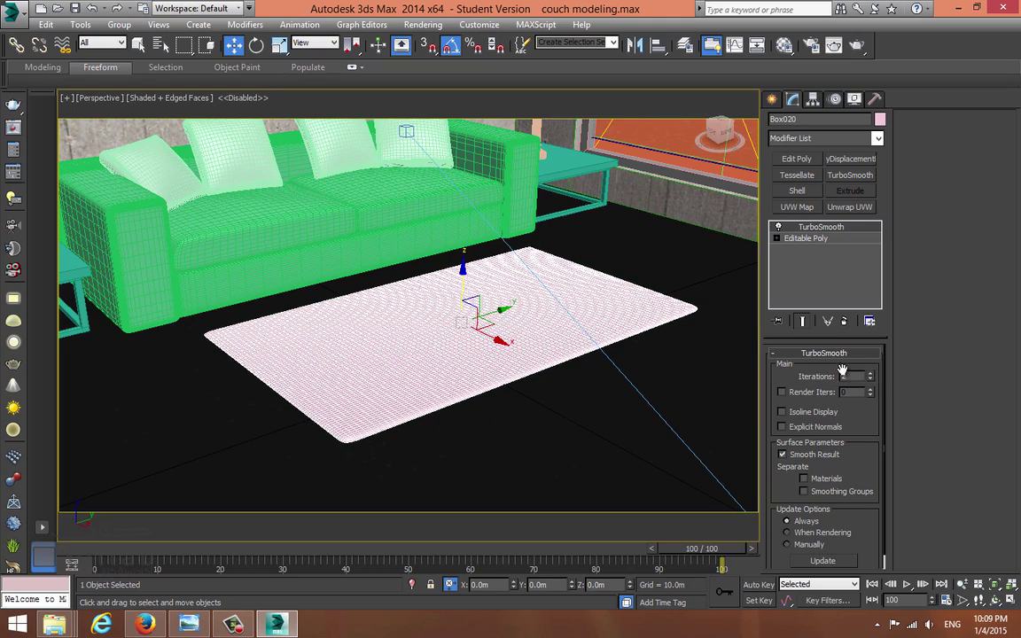
pyautogui.keyDown('alt'); pyautogui.moveTo(669, 370); pyautogui.dragTo(640, 394, button='middle'); pyautogui.keyUp('alt')
pyautogui.hotkey('alt', 'c')
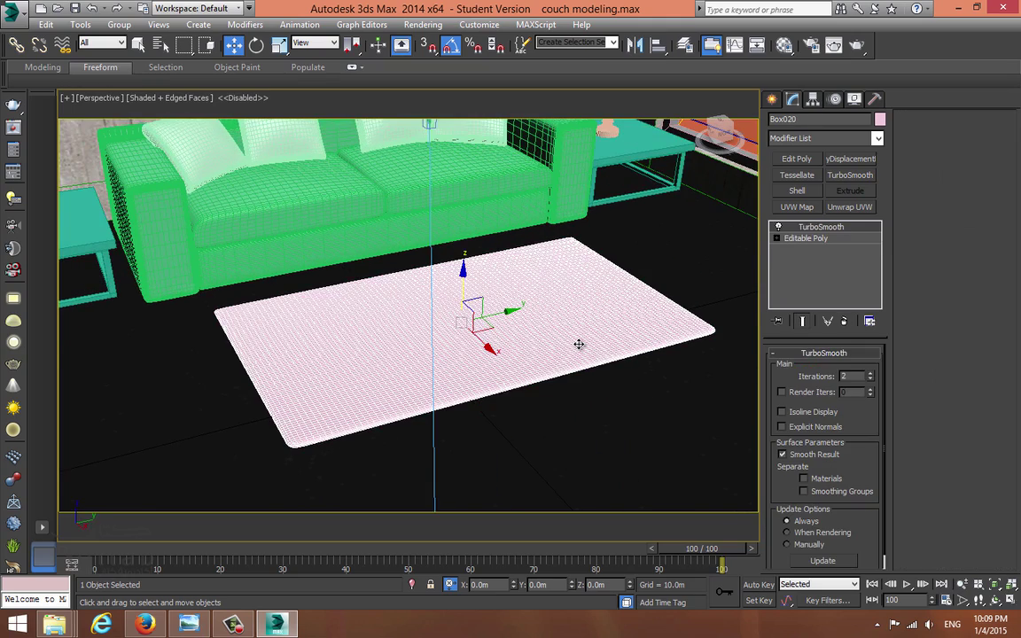
# Choose the olive V-Ray sample material in the third row of the Material Editor and rename it carpet.
pyautogui.press('m')
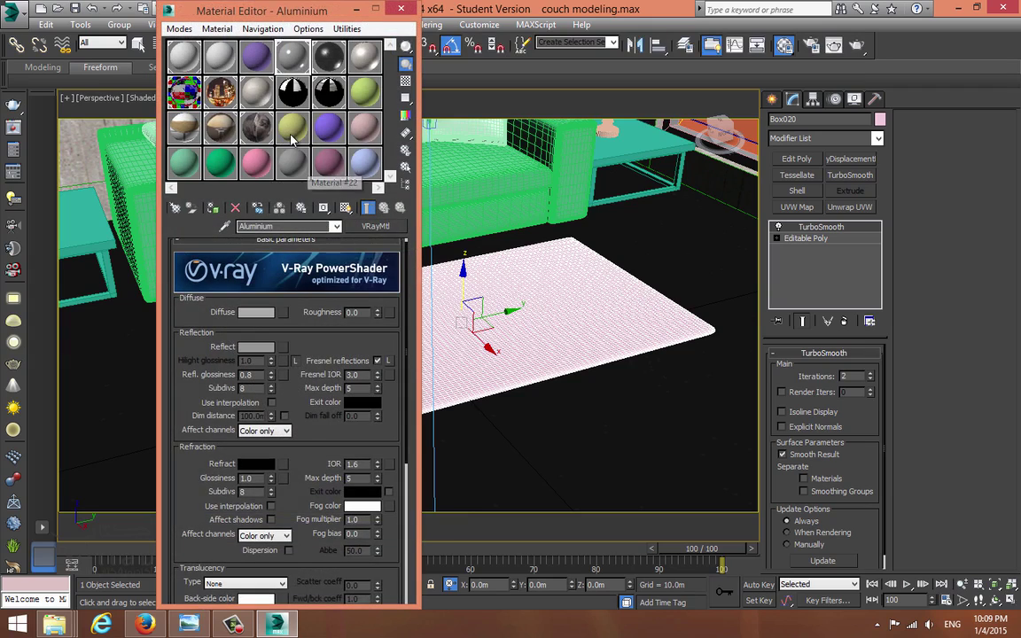
pyautogui.click(291, 140)
pyautogui.moveTo(302, 226); pyautogui.dragTo(67, 219)
pyautogui.write('carpet')
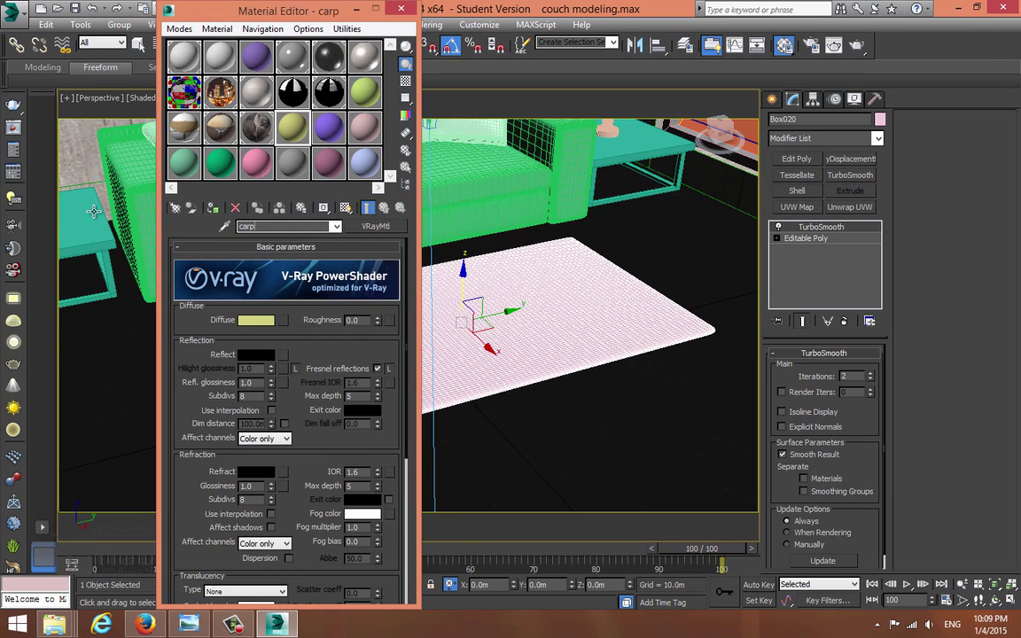
# Assign a Mix map to the diffuse channel of the carpet material.
pyautogui.click(256, 320)
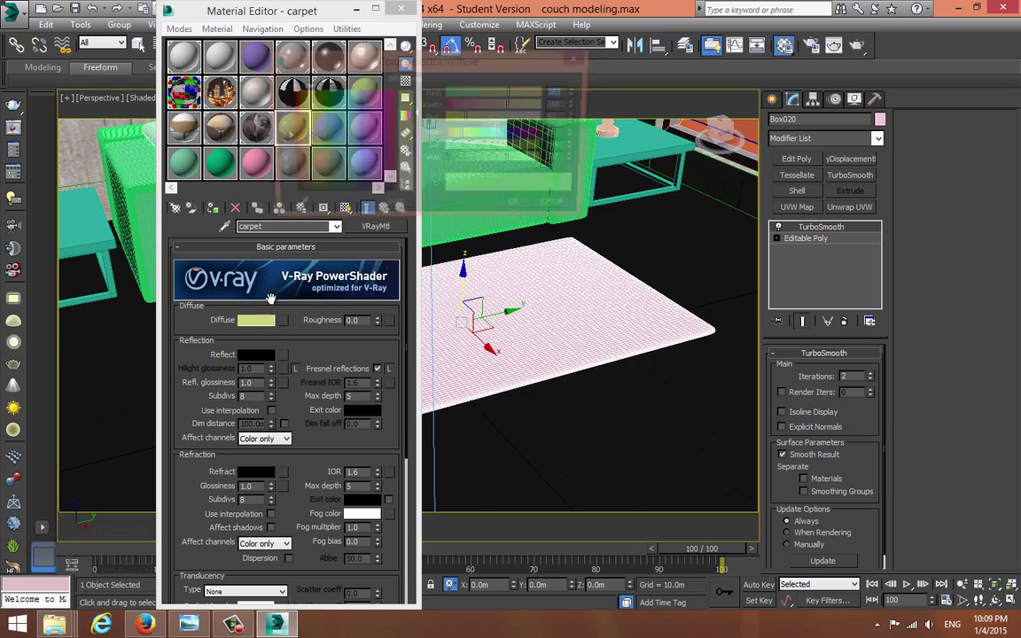
pyautogui.click(562, 210)
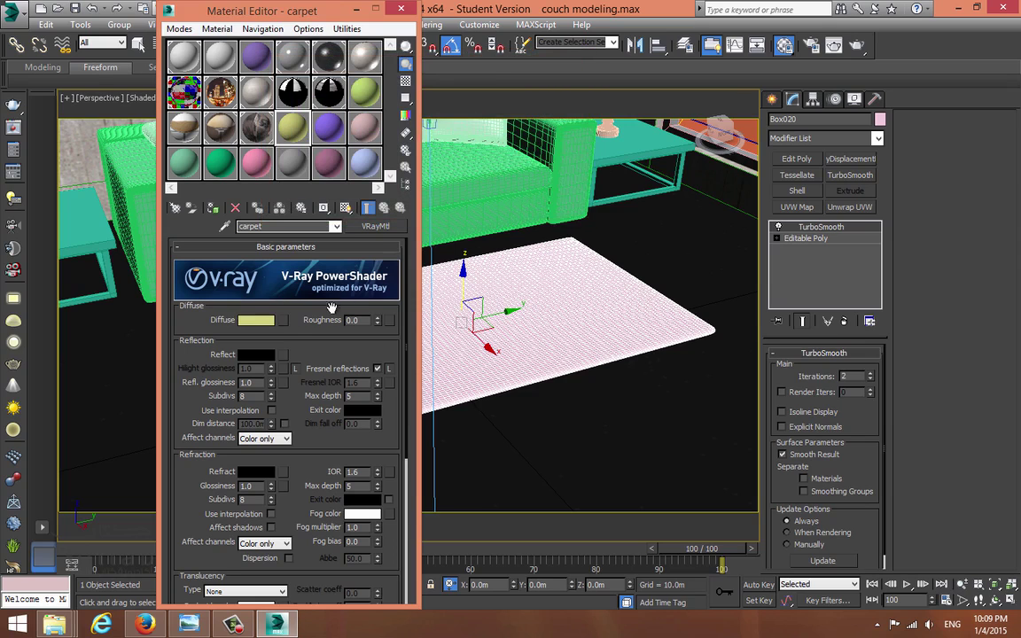
pyautogui.click(282, 319)
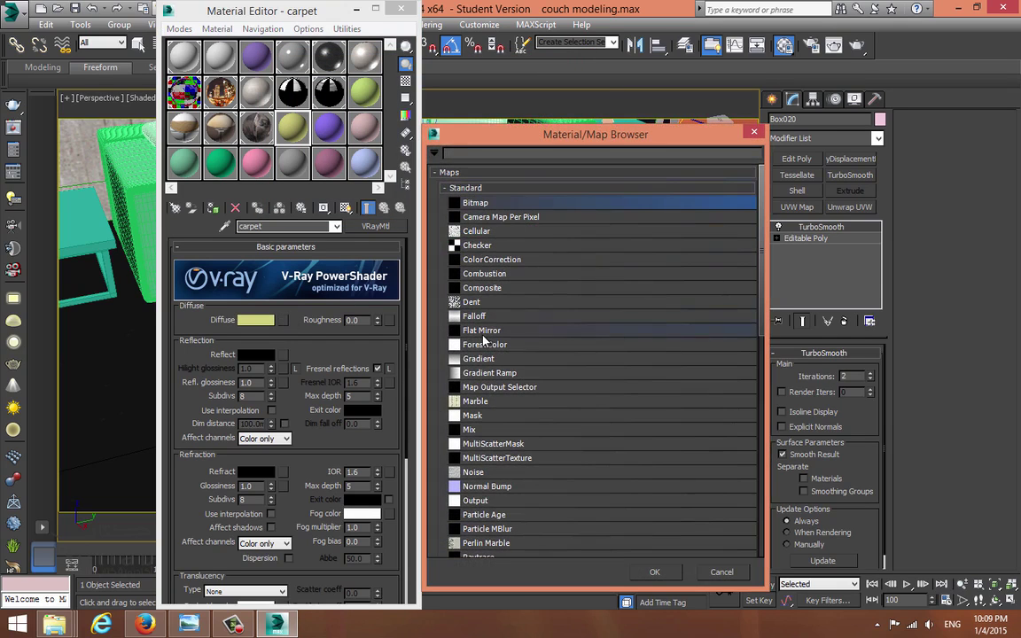
pyautogui.scroll(-1, 488, 387)
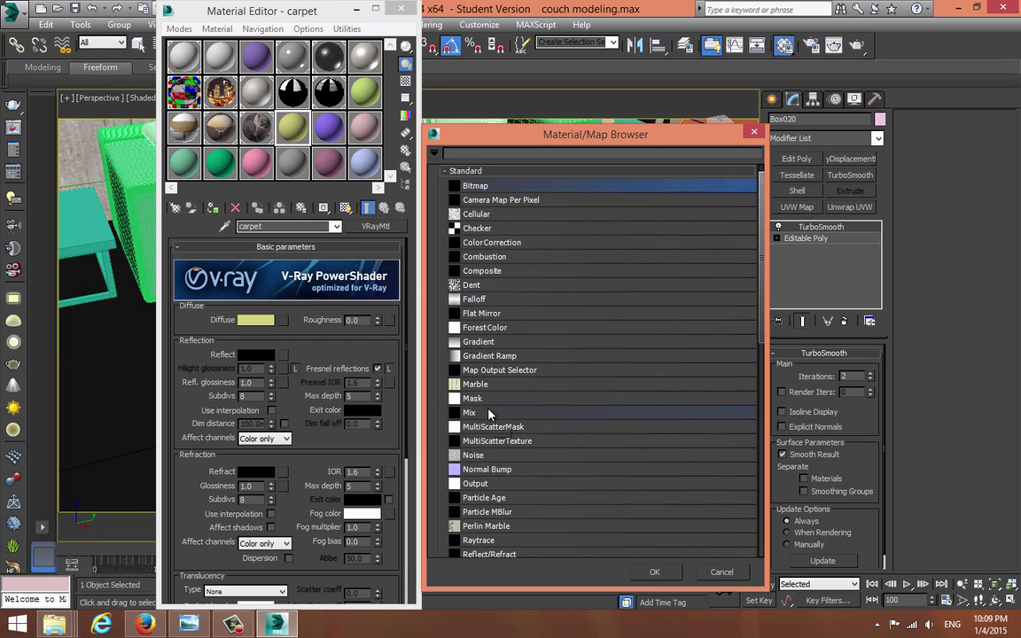
pyautogui.doubleClick(488, 414)
# Set Color #2 of the carpet's Mix map to a near-black grey.
pyautogui.click(263, 299)
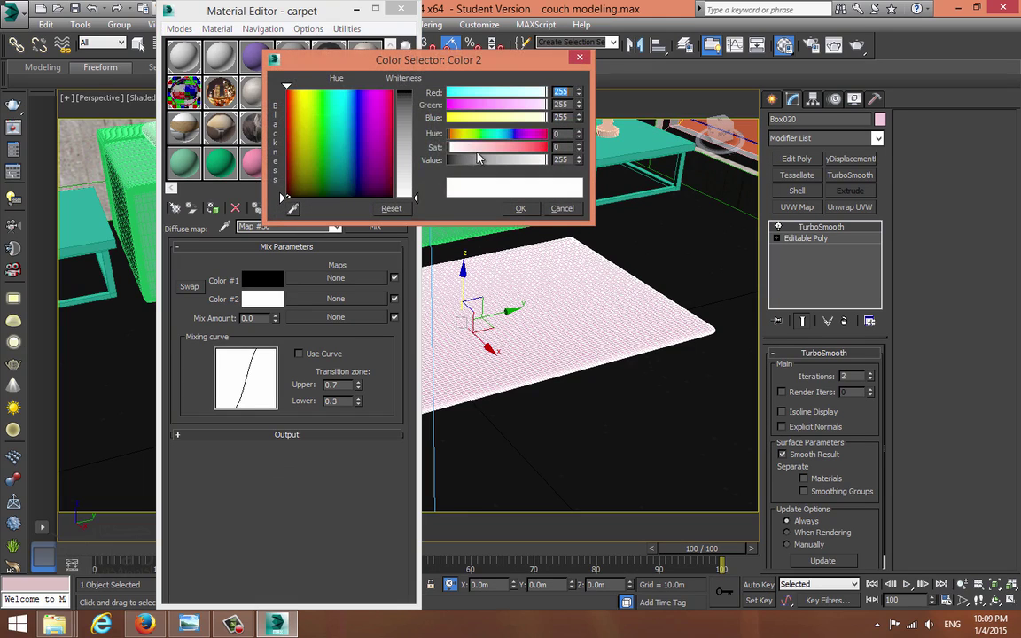
pyautogui.moveTo(453, 159); pyautogui.dragTo(449, 161)
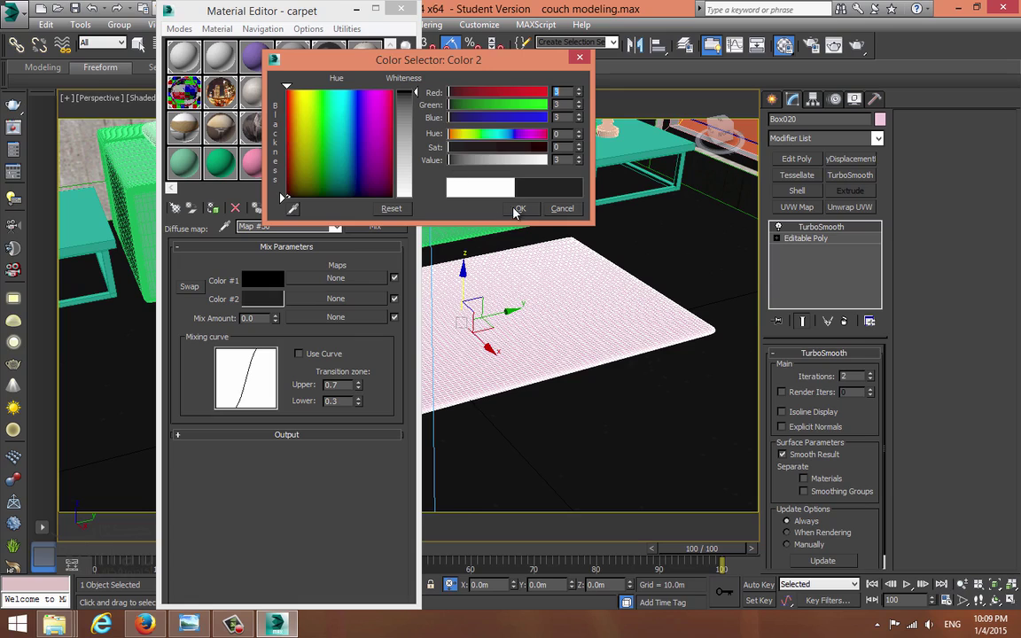
pyautogui.click(516, 209)
pyautogui.click(270, 301)
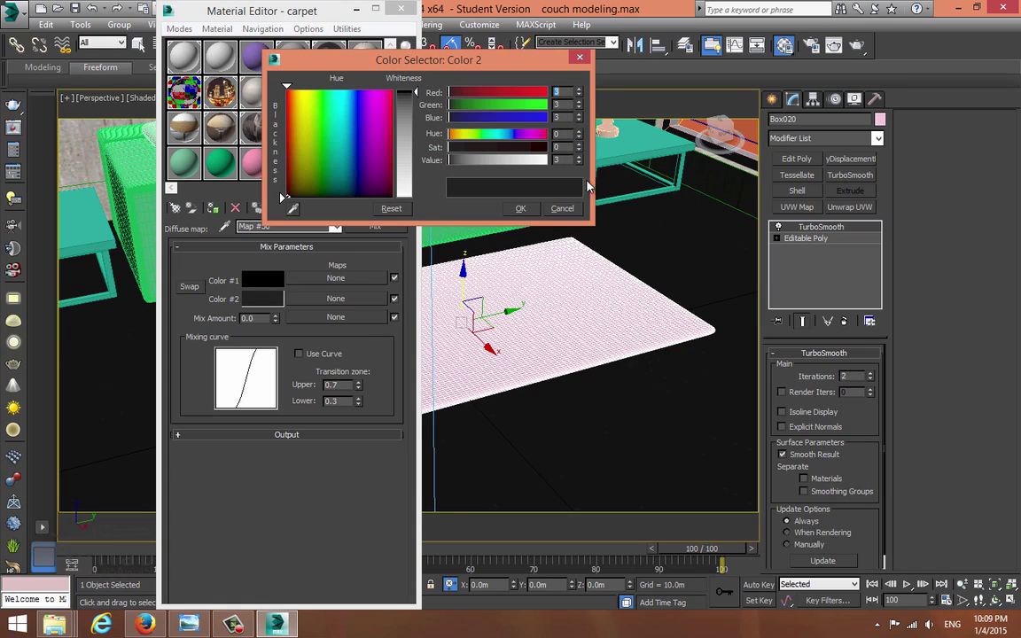
pyautogui.click(579, 157)
pyautogui.click(533, 211)
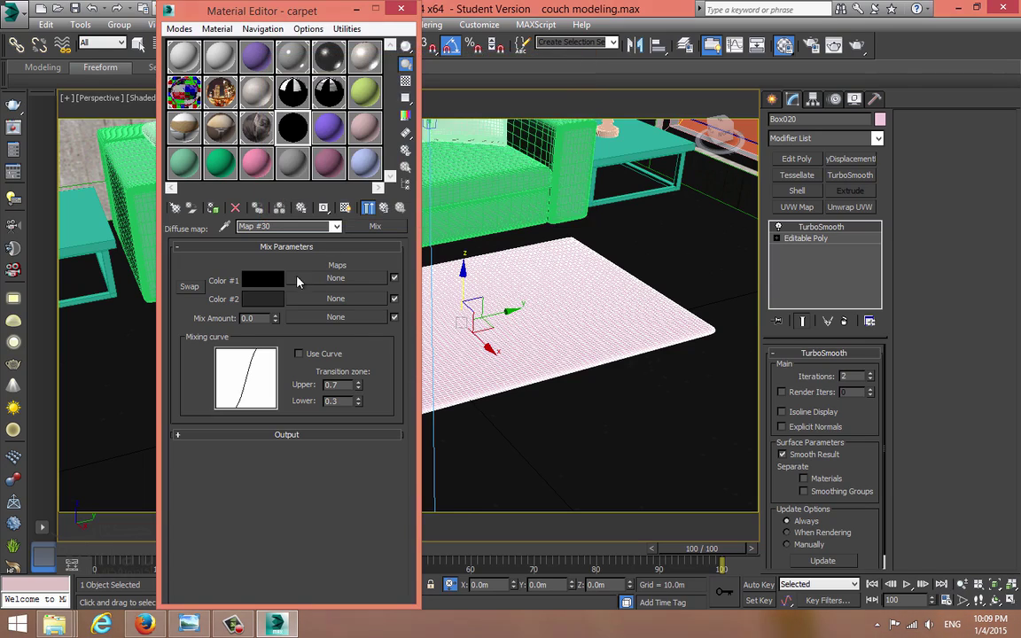
# Lighten Color #1 of the carpet's Mix map from pure black to a near-black grey.
pyautogui.click(263, 280)
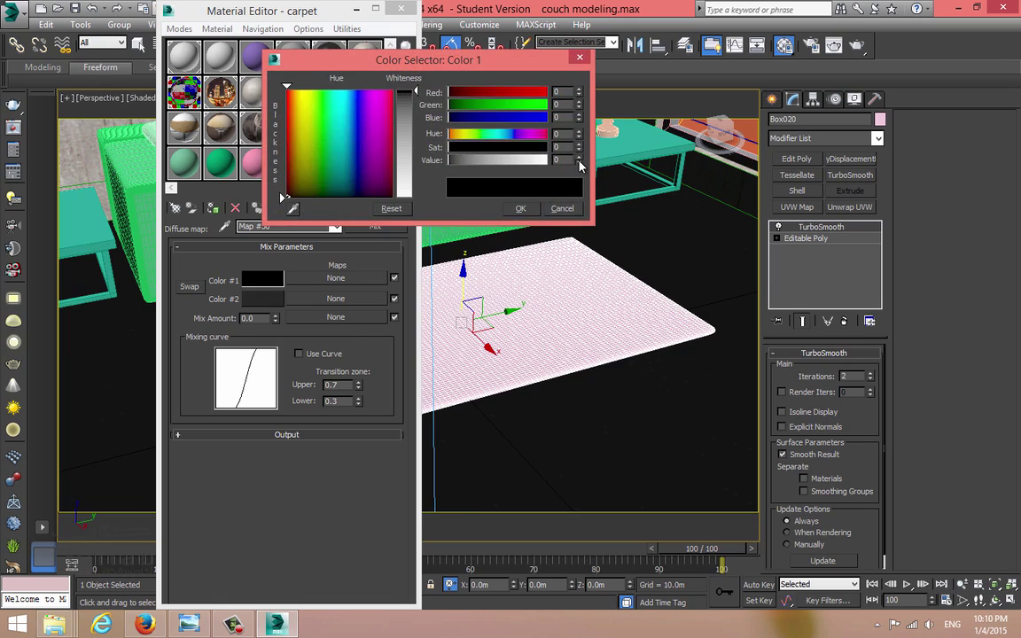
pyautogui.click(578, 158)
pyautogui.click(521, 208)
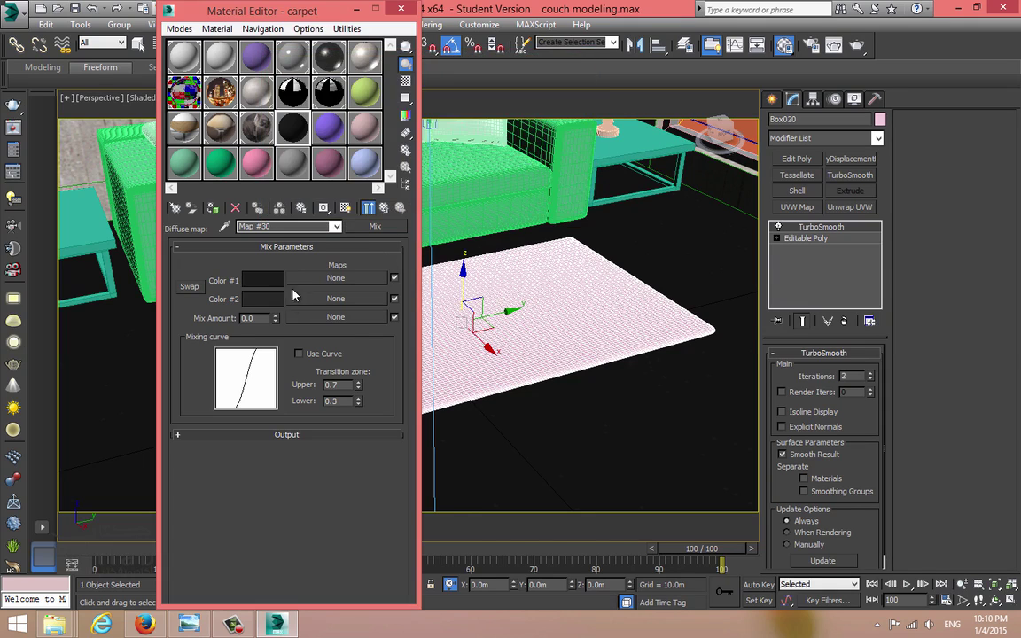
# Lighten Color #2 of the carpet's Mix map to a slightly brighter dark grey.
pyautogui.click(271, 301)
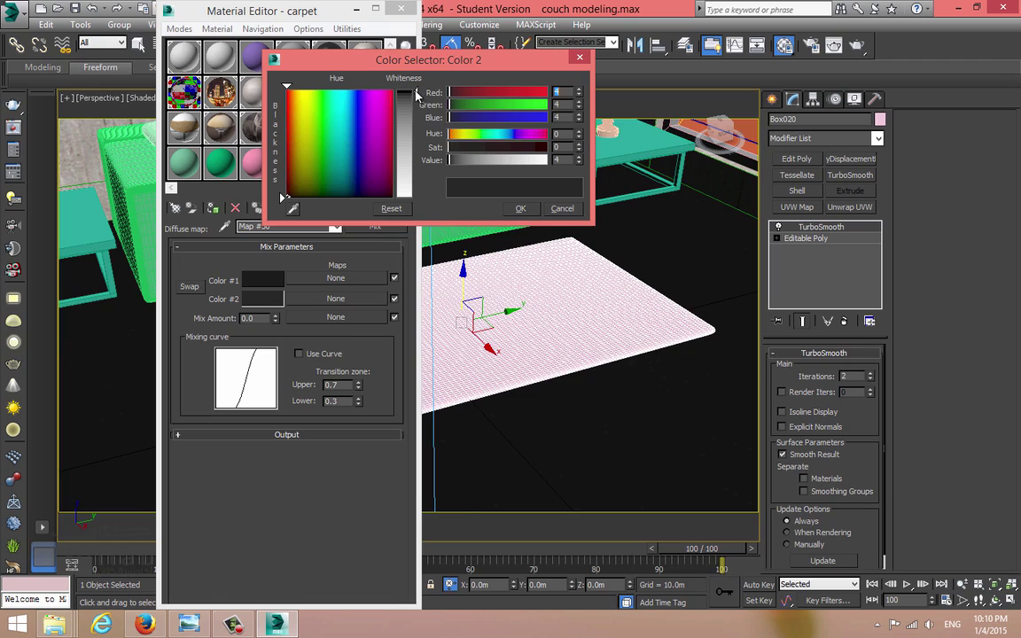
pyautogui.moveTo(416, 94); pyautogui.dragTo(420, 101)
pyautogui.click(531, 212)
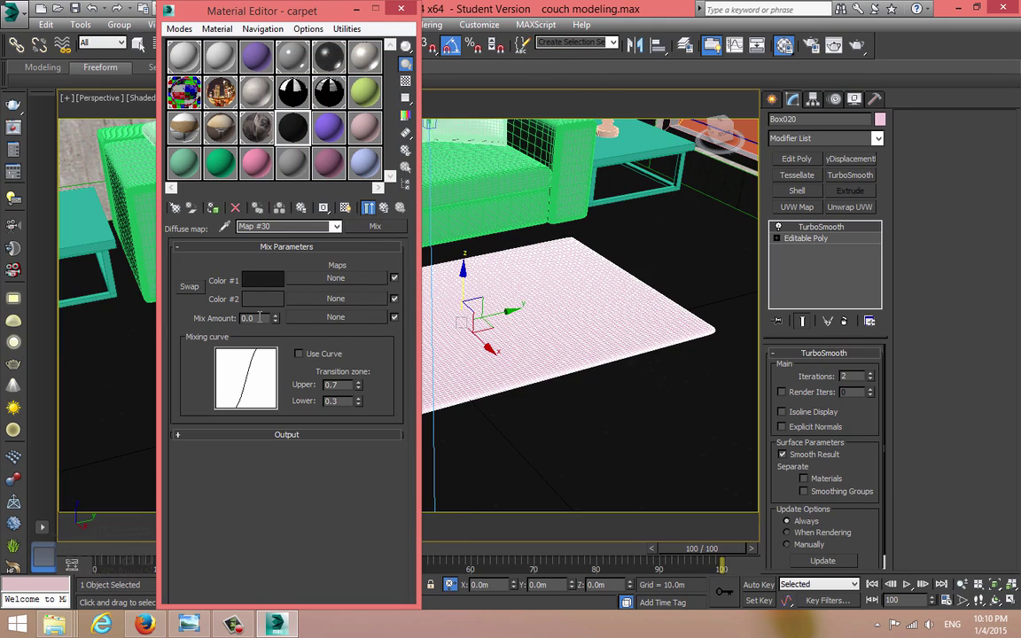
# Load the floor_refl.png bitmap from the Materials folder as the Mix Amount map.
pyautogui.click(335, 318)
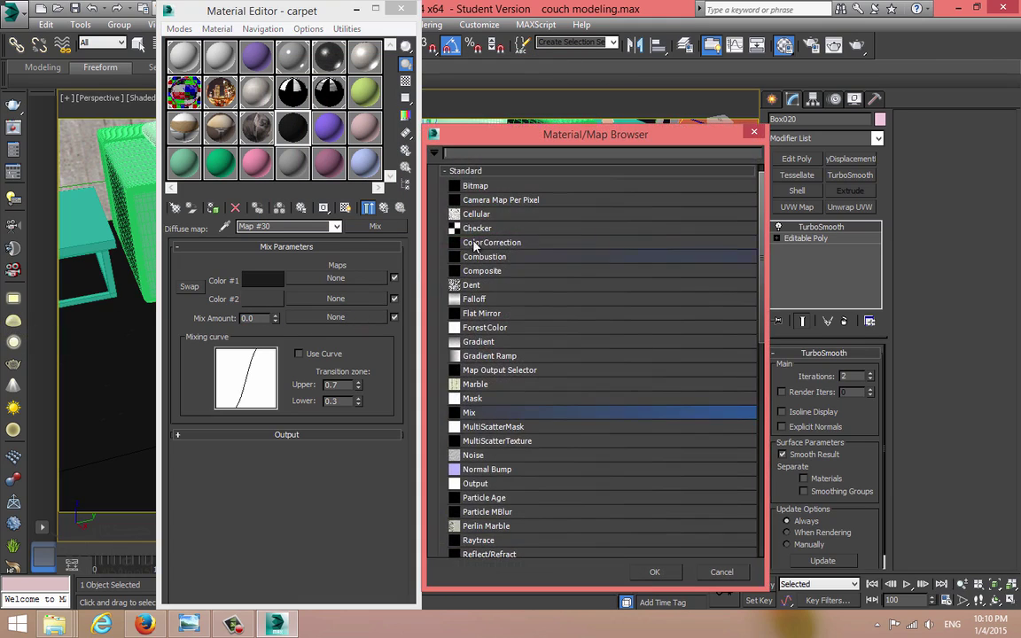
pyautogui.doubleClick(476, 203)
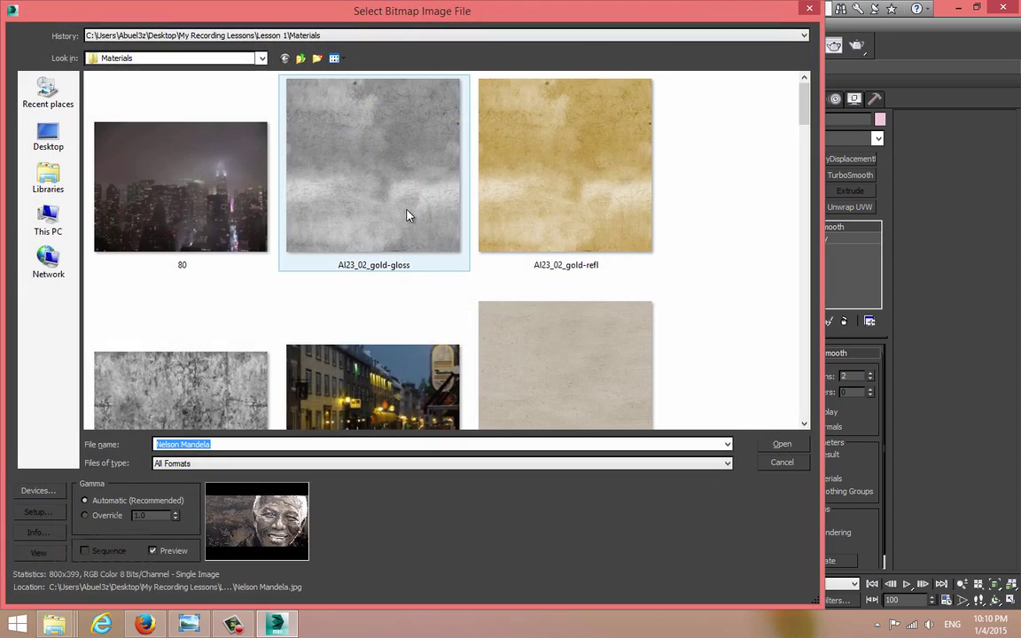
pyautogui.moveTo(803, 105); pyautogui.dragTo(834, 307)
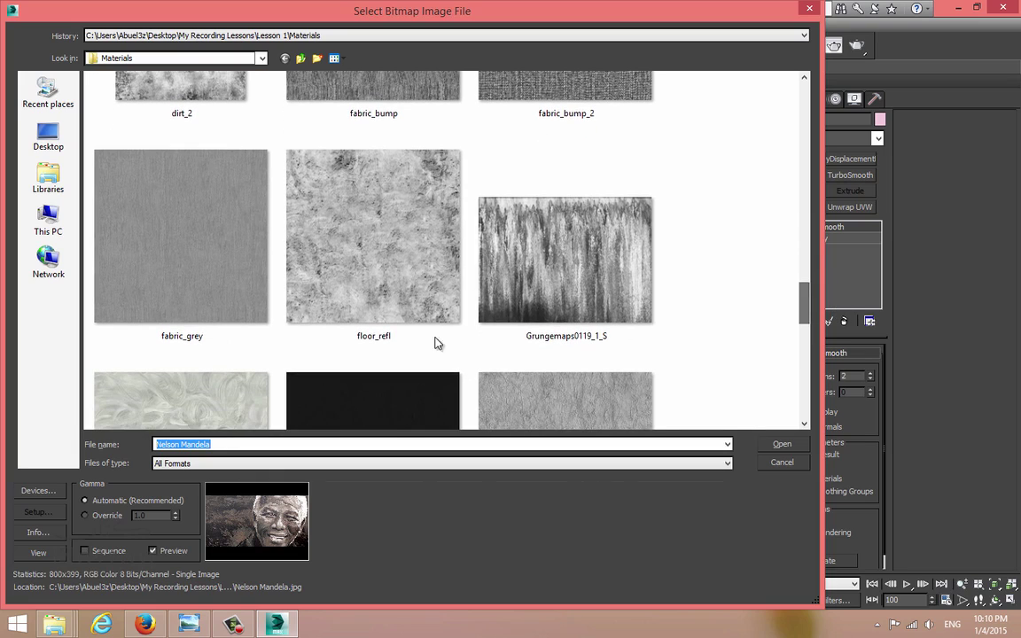
pyautogui.doubleClick(383, 299)
# Assign the carpet material to the selected carpet and show its floor_refl bitmap in the viewport.
pyautogui.click(218, 208)
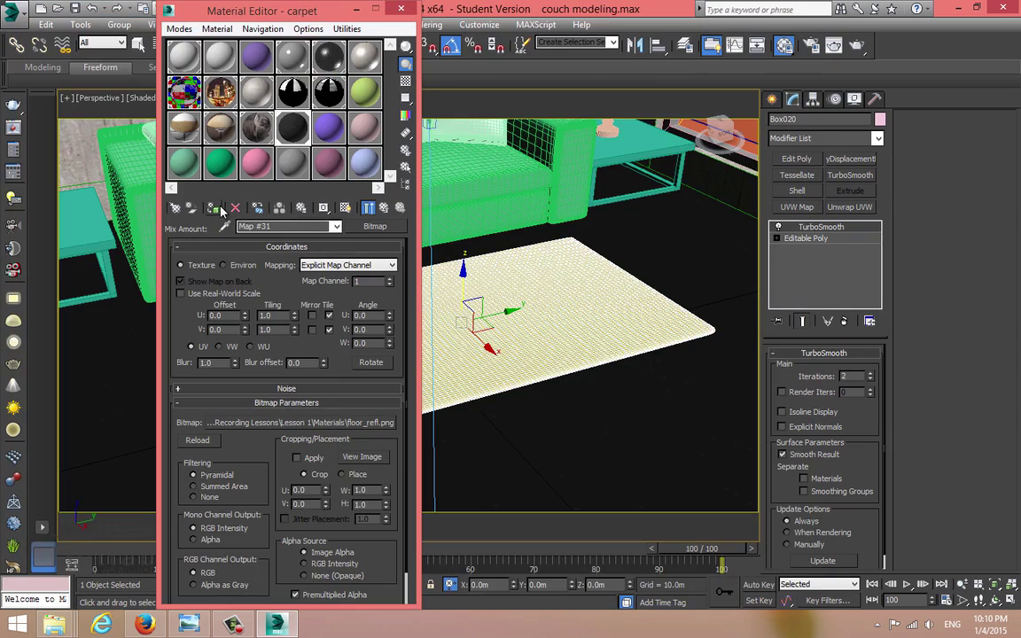
pyautogui.click(345, 208)
pyautogui.scroll(4, 579, 300)
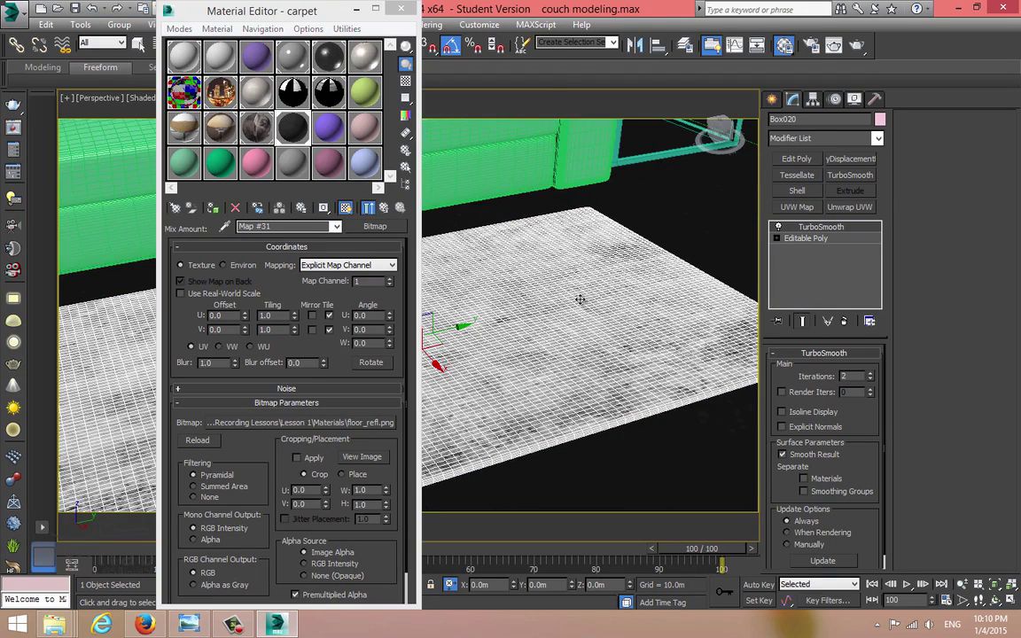
pyautogui.moveTo(583, 301); pyautogui.dragTo(435, 231, button='middle')
pyautogui.scroll(-4, 618, 304)
pyautogui.click(629, 405)
pyautogui.scroll(4, 569, 334)
pyautogui.scroll(-4, 590, 335)
pyautogui.scroll(4, 591, 335)
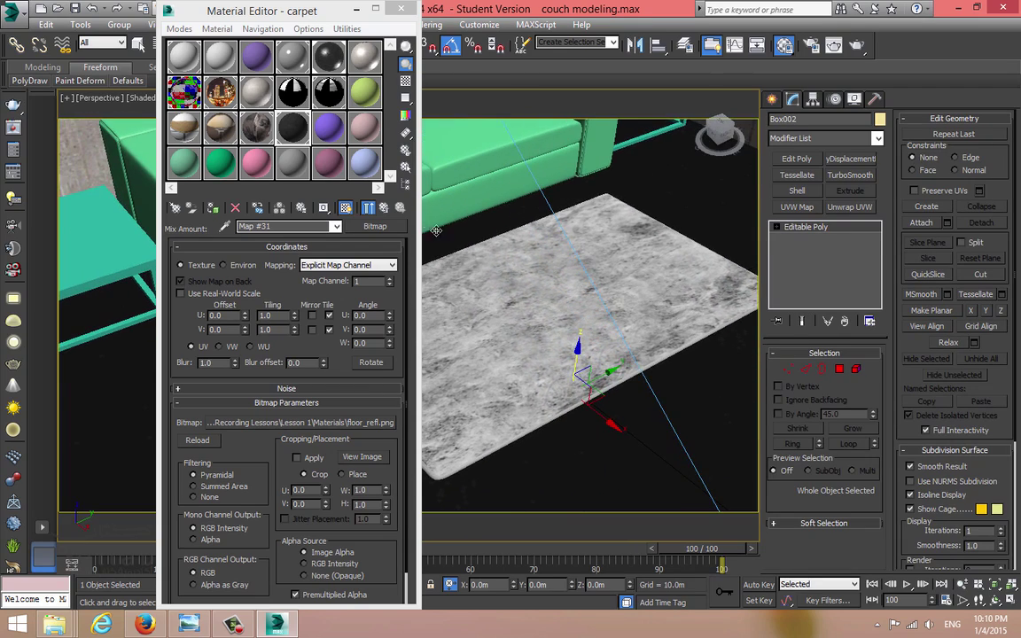
# Set the tiling of the floor_refl bitmap to 2 in U and 3 in V, and return to the Mix map.
pyautogui.click(386, 210)
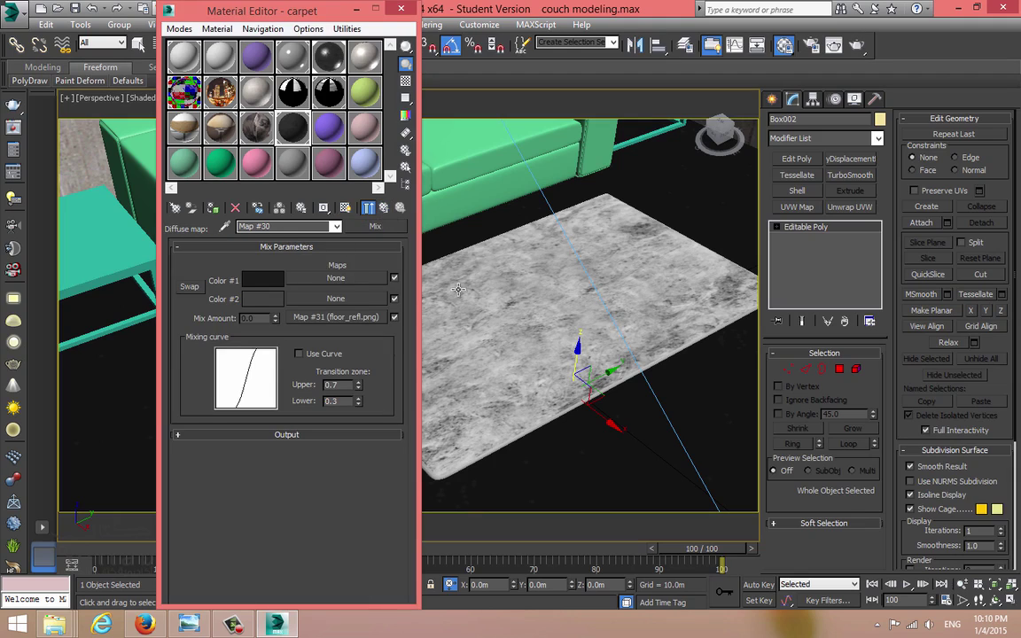
pyautogui.click(362, 321)
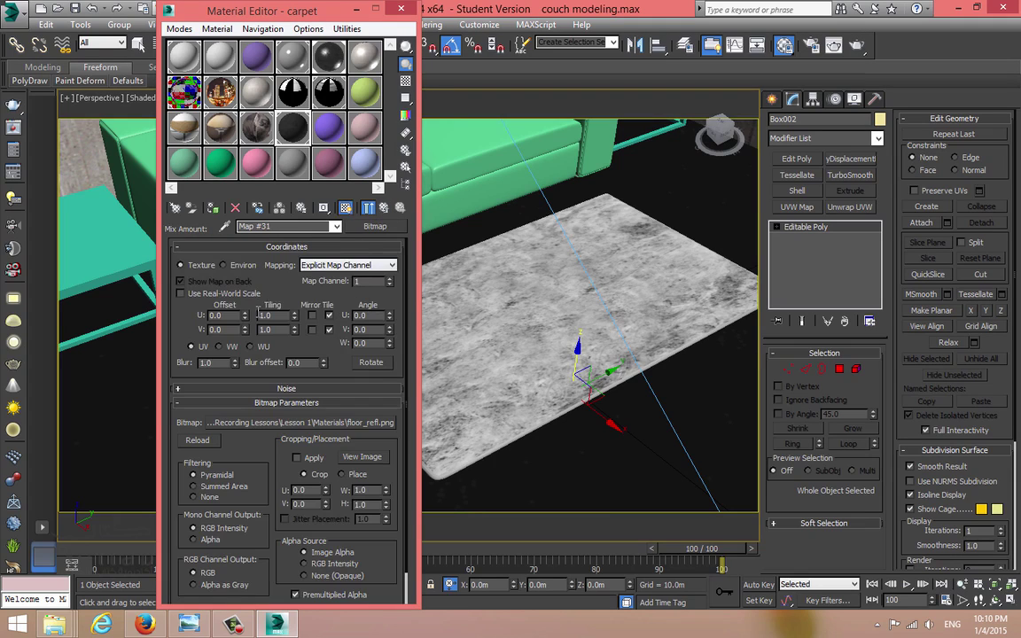
pyautogui.moveTo(278, 315); pyautogui.dragTo(5, 329)
pyautogui.write('2')
pyautogui.press('Return')
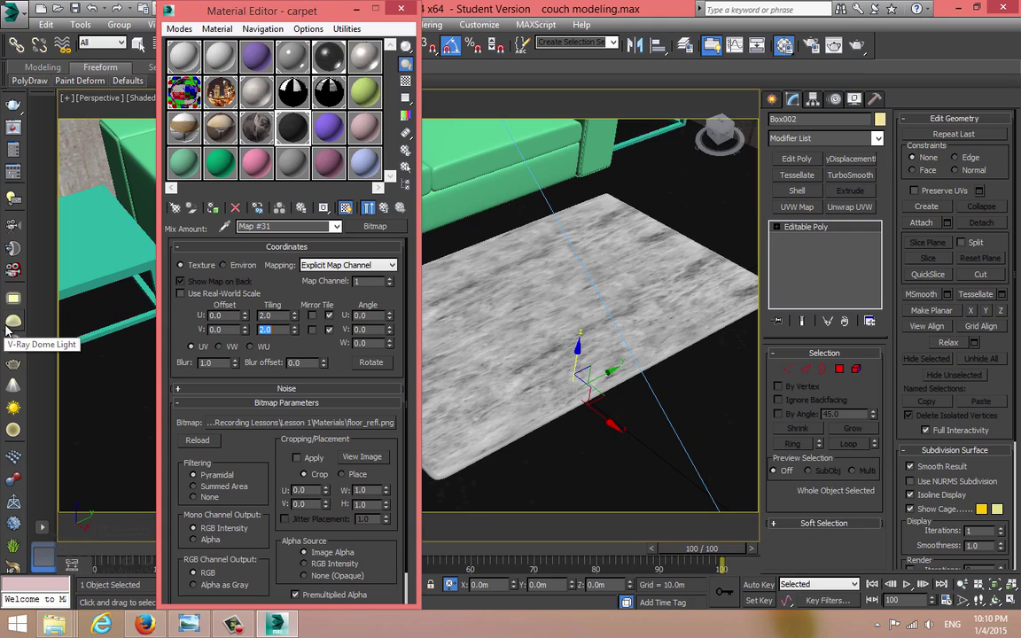
pyautogui.write('3')
pyautogui.press('Return')
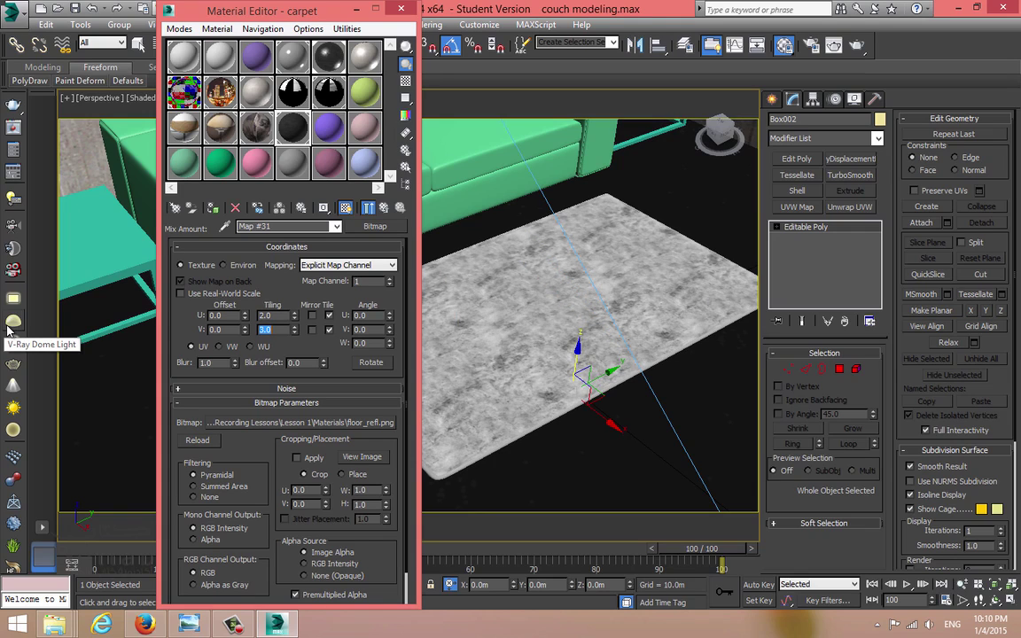
pyautogui.click(383, 208)
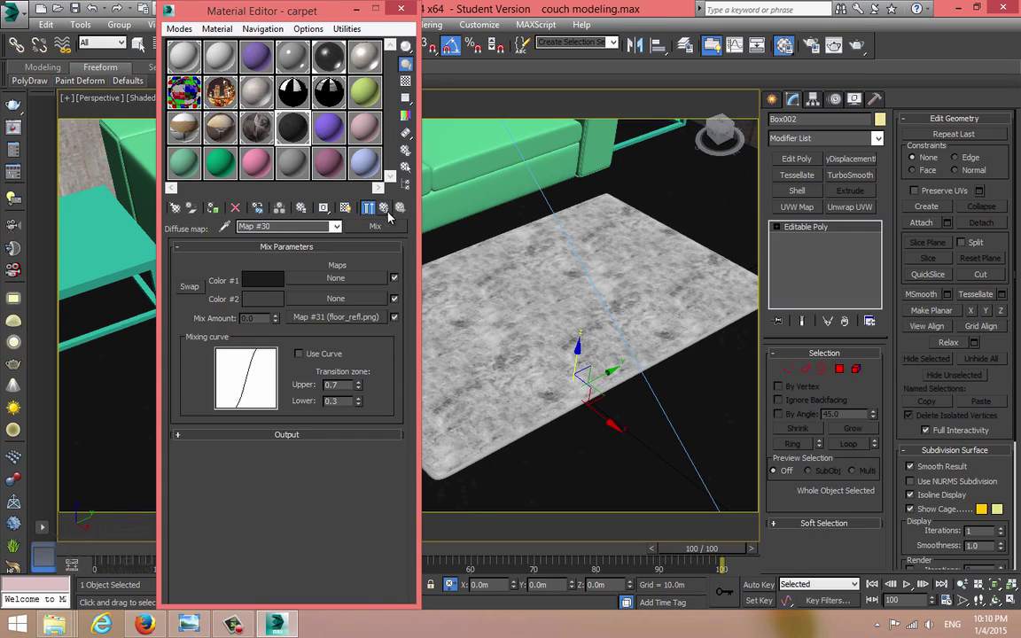
pyautogui.moveTo(530, 255); pyautogui.dragTo(566, 283, button='middle')
pyautogui.scroll(8, 560, 306)
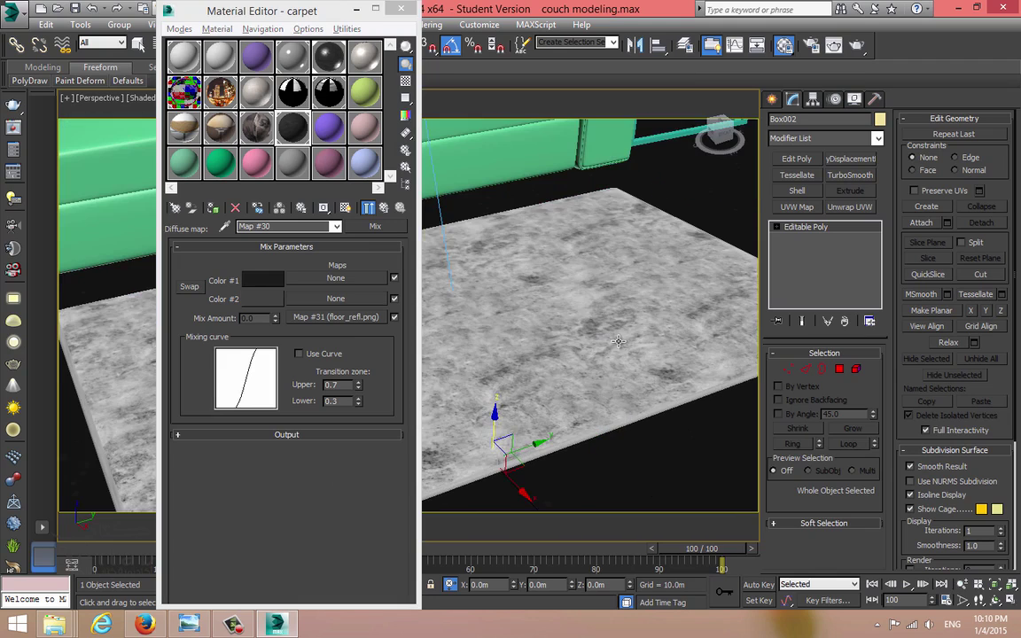
pyautogui.scroll(-5, 609, 338)
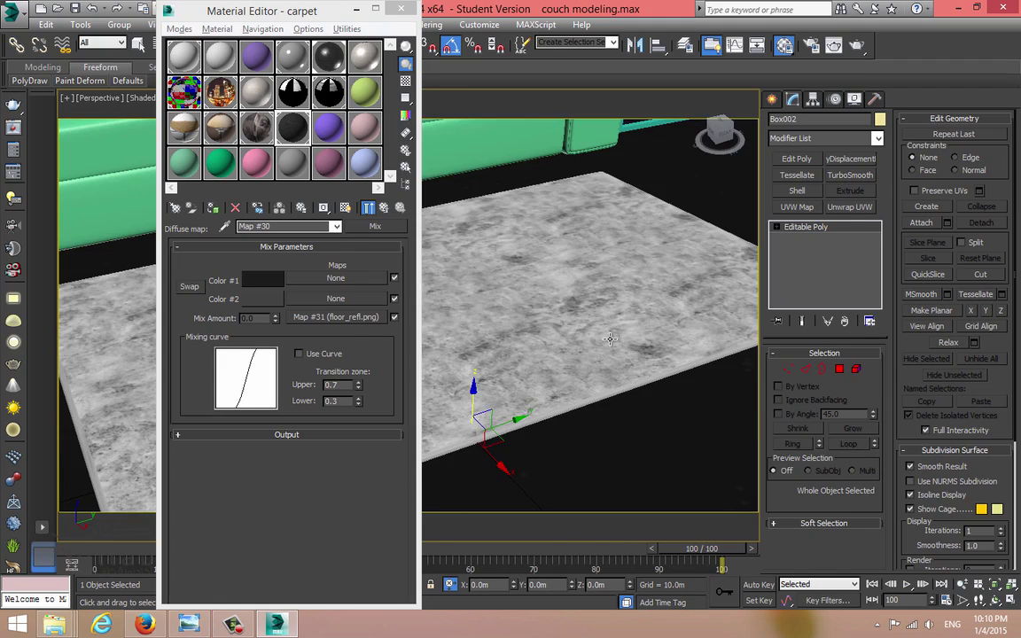
pyautogui.click(797, 208)
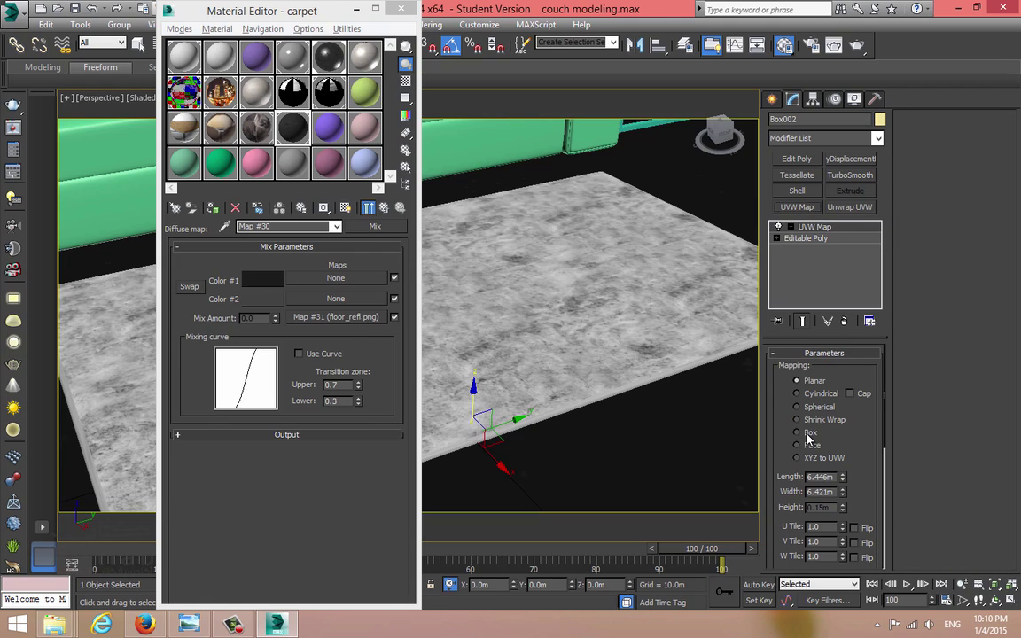
pyautogui.scroll(-1, 851, 445)
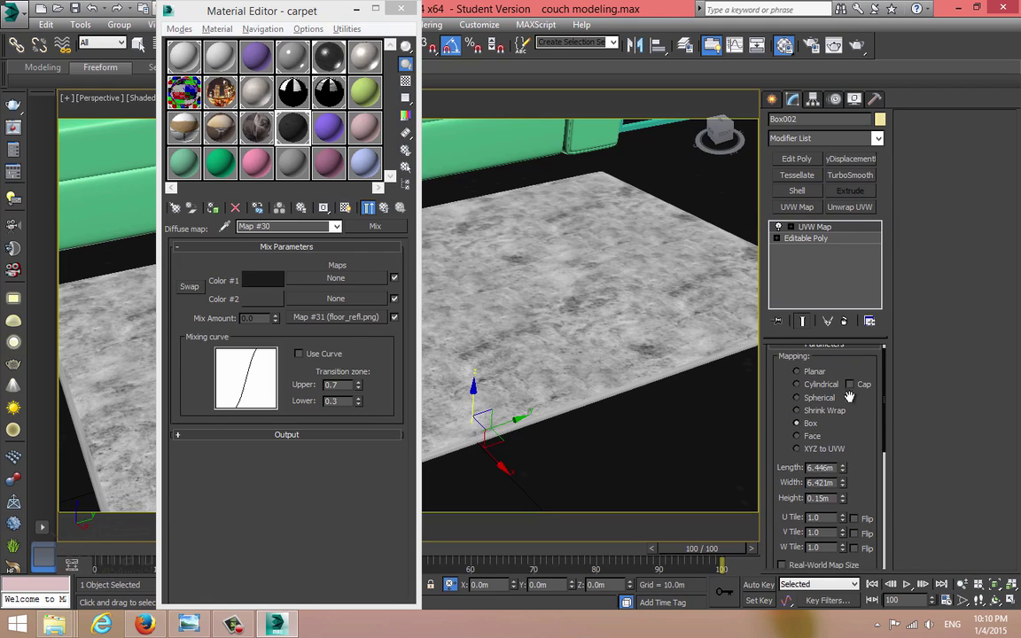
pyautogui.scroll(-4, 849, 396)
pyautogui.click(792, 462)
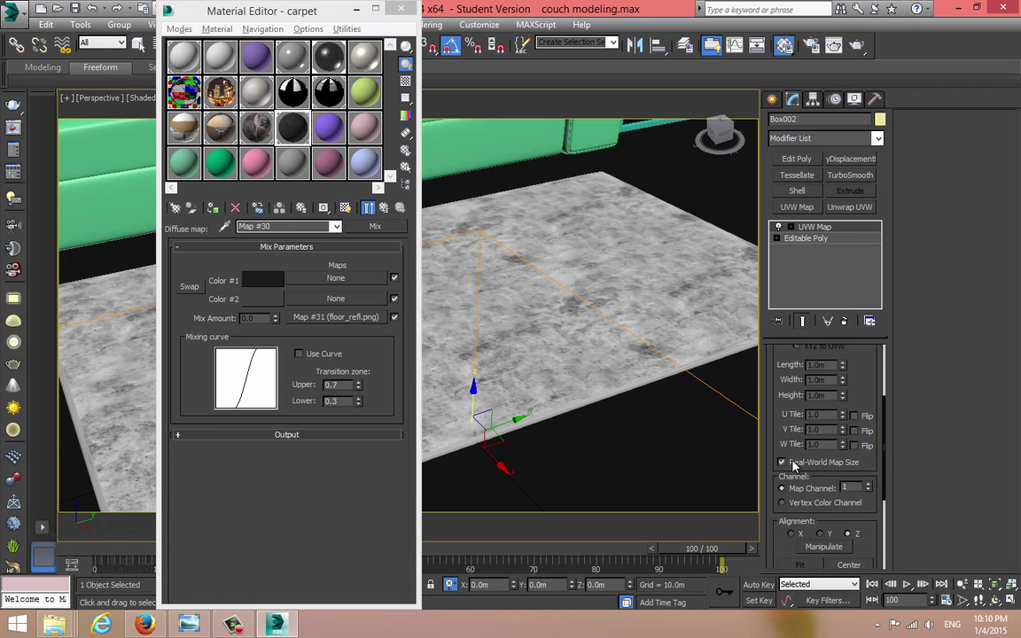
pyautogui.scroll(3, 858, 436)
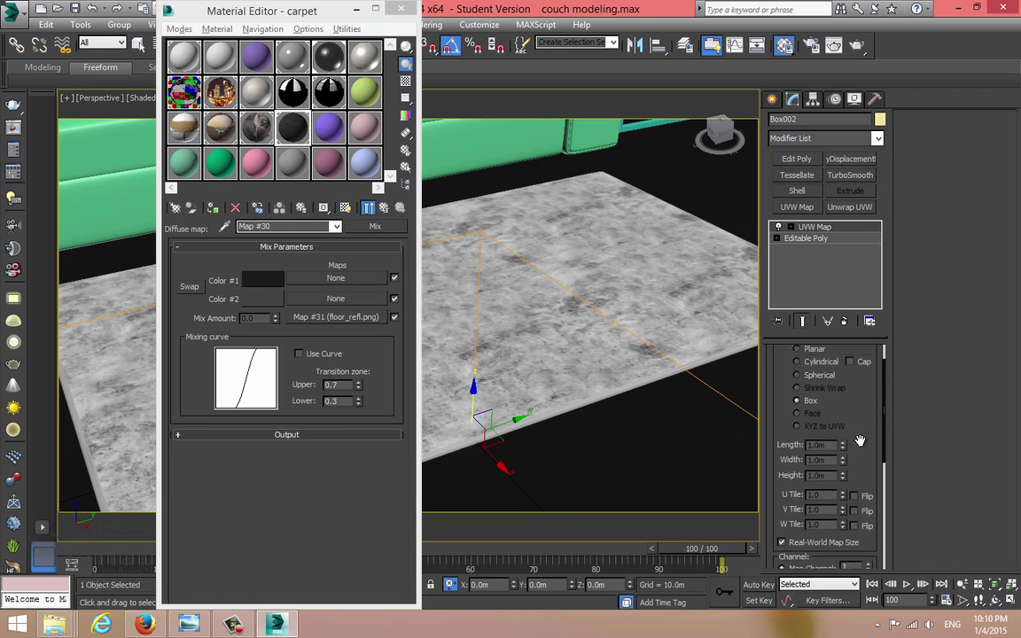
pyautogui.moveTo(860, 440)
pyautogui.mouseDown()
pyautogui.moveTo(859, 470)
pyautogui.moveTo(857, 435)
pyautogui.mouseUp()
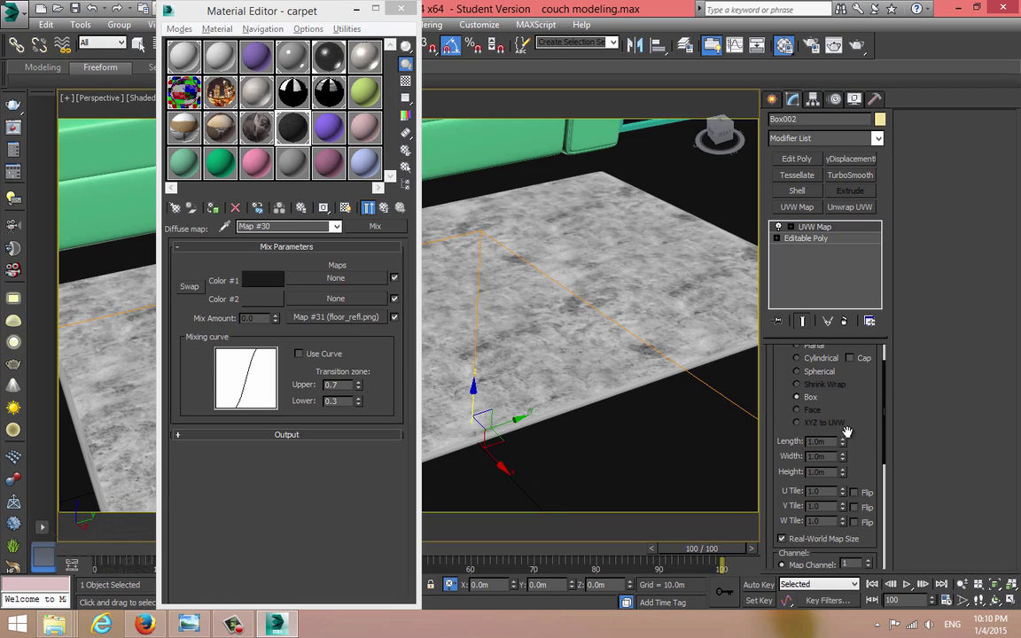
pyautogui.click(608, 382)
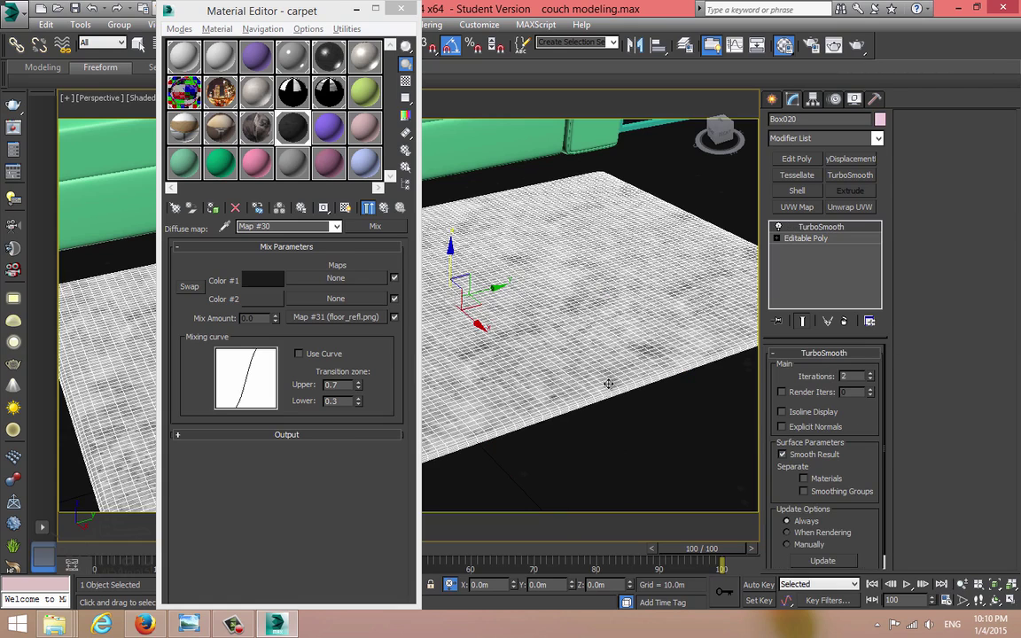
pyautogui.click(625, 428)
pyautogui.click(844, 322)
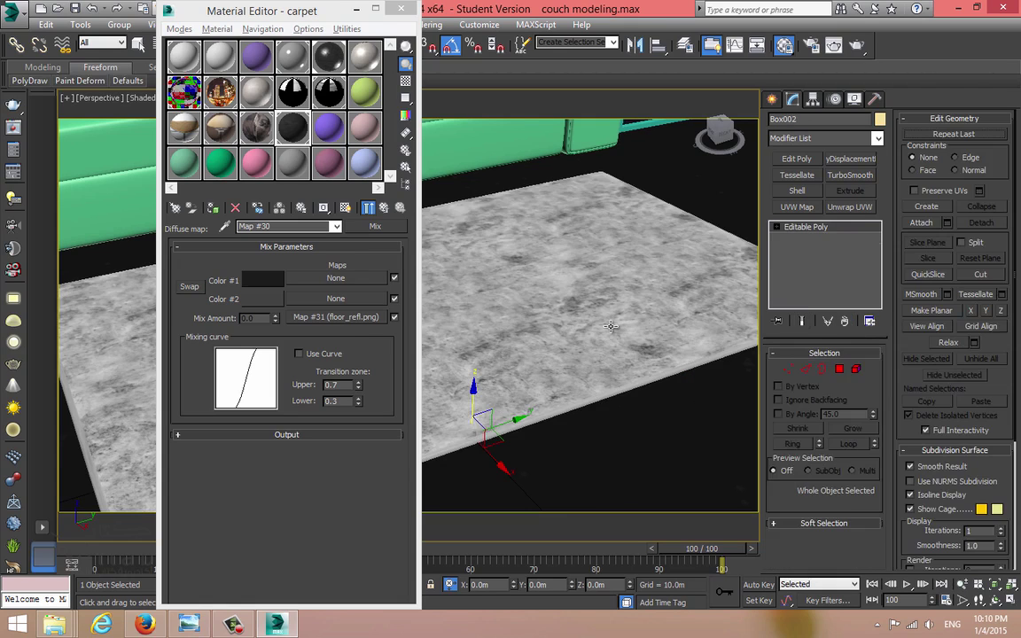
# Add a UVW Map modifier with Box mapping to the carpet above its TurboSmooth.
pyautogui.click(608, 326)
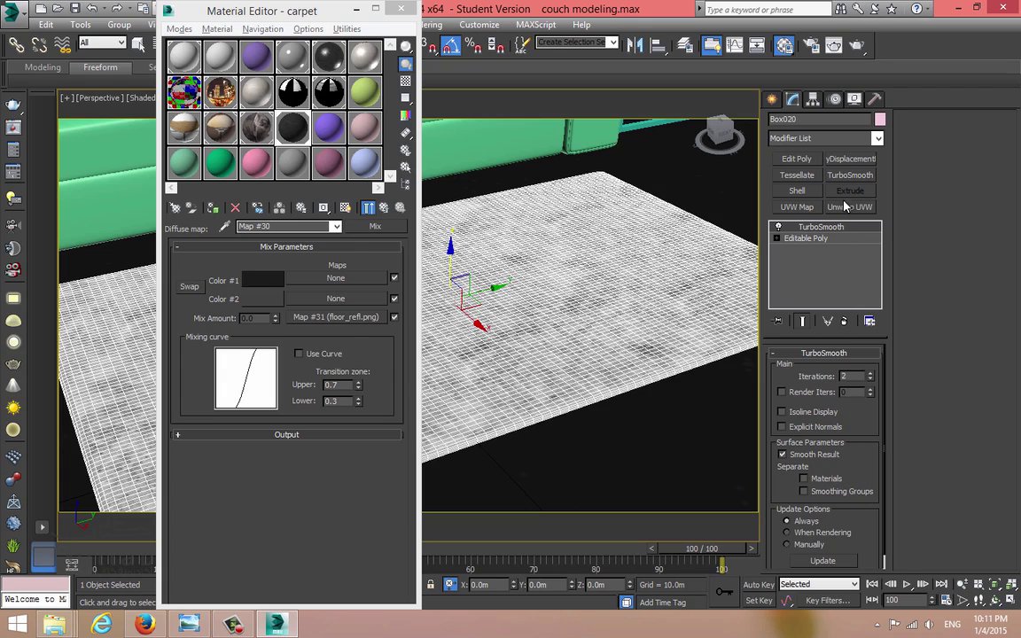
pyautogui.click(797, 208)
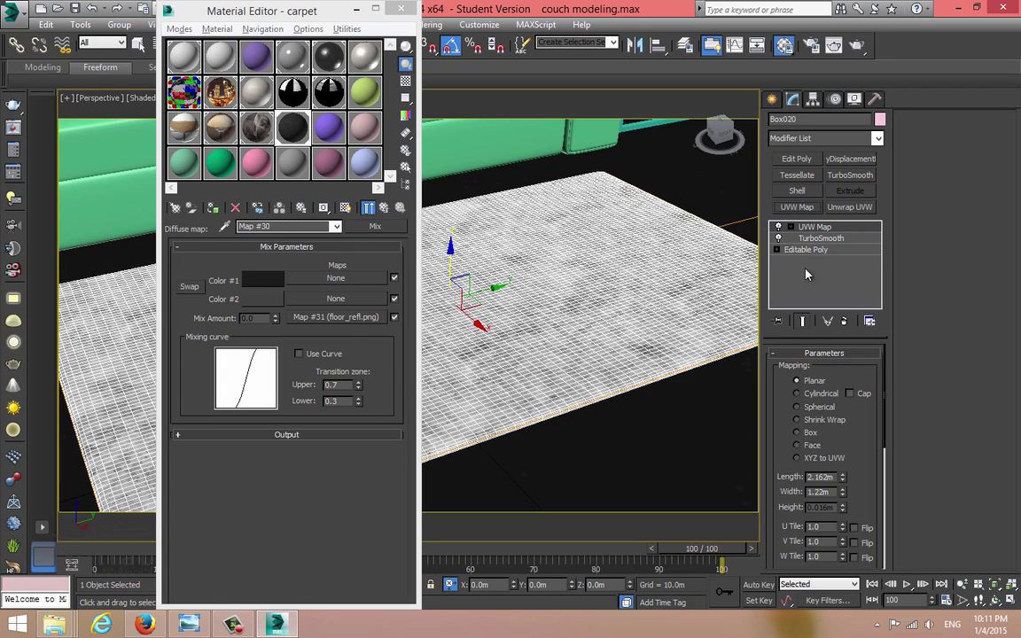
pyautogui.click(838, 433)
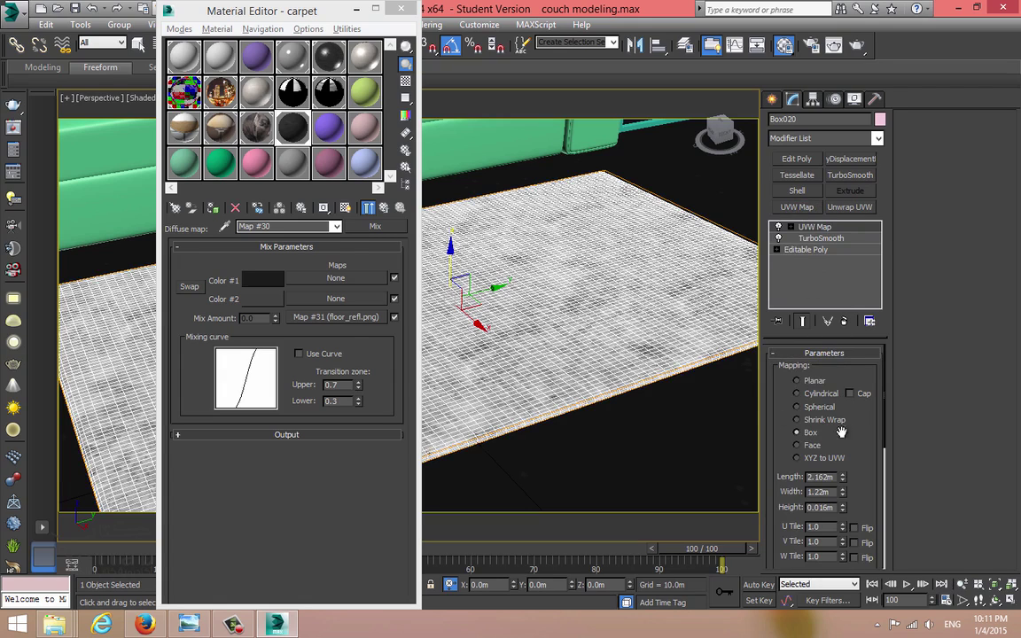
pyautogui.click(615, 411)
pyautogui.click(605, 373)
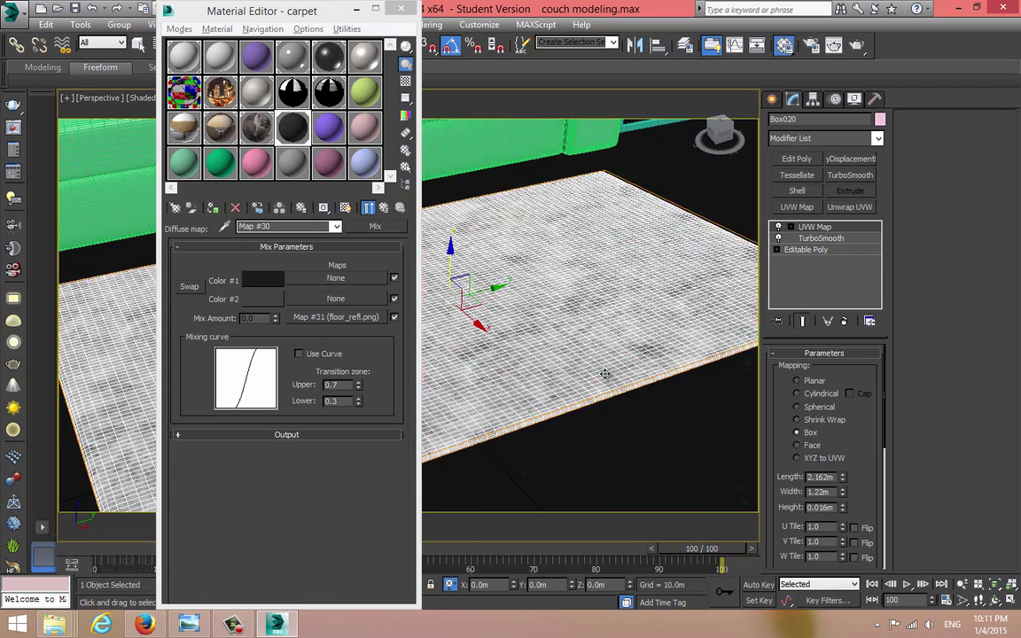
pyautogui.keyDown('alt'); pyautogui.moveTo(604, 373); pyautogui.dragTo(509, 422, button='middle'); pyautogui.keyUp('alt')
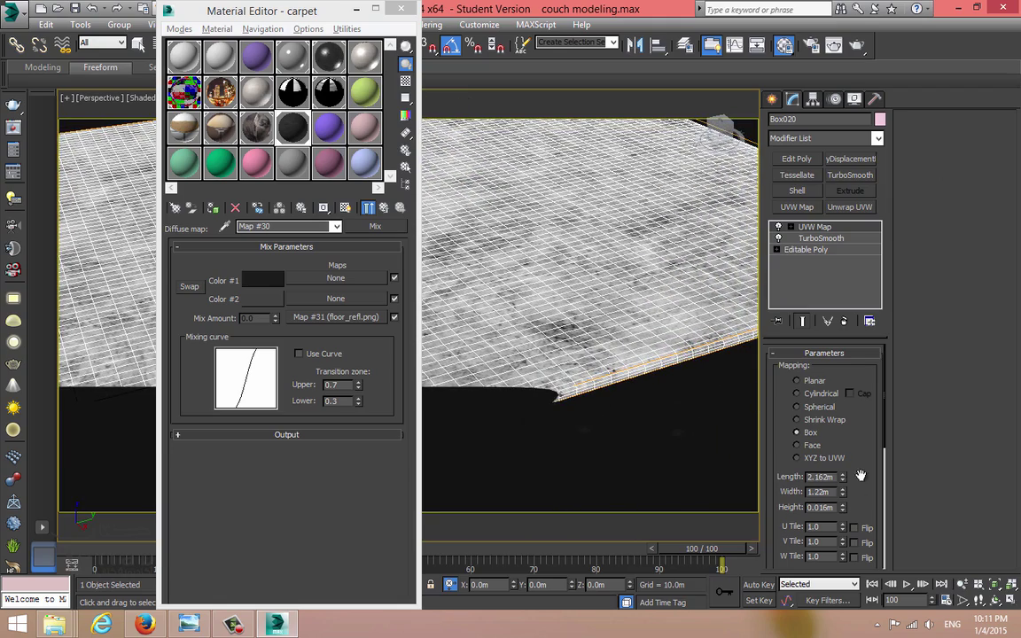
# Try the Real-World Map Size option on the carpet's UVW Map and switch it back off.
pyautogui.scroll(-3, 860, 476)
pyautogui.click(795, 443)
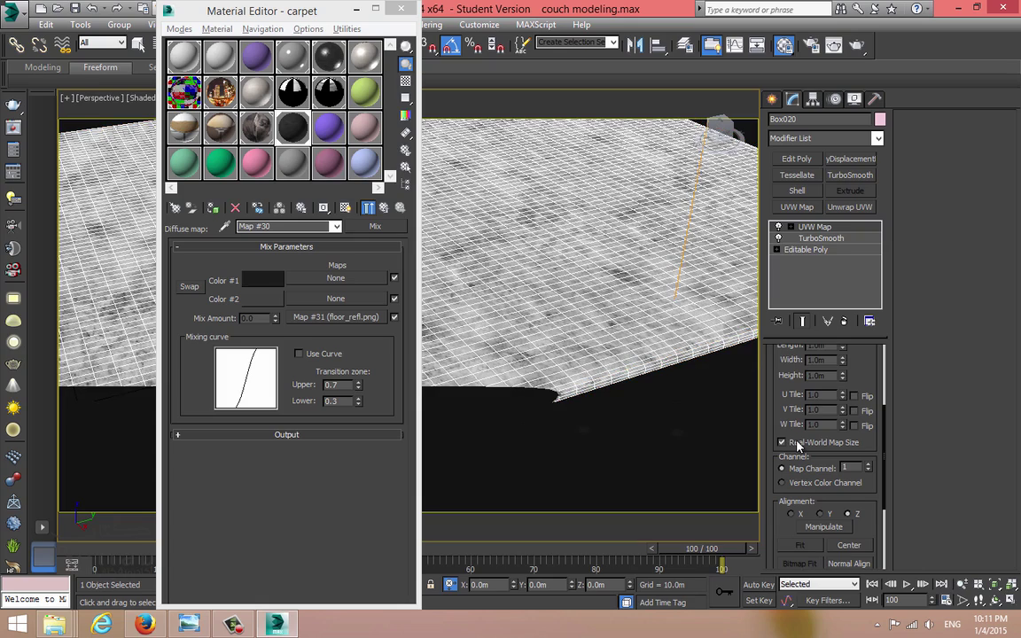
pyautogui.click(797, 446)
pyautogui.scroll(-4, 720, 414)
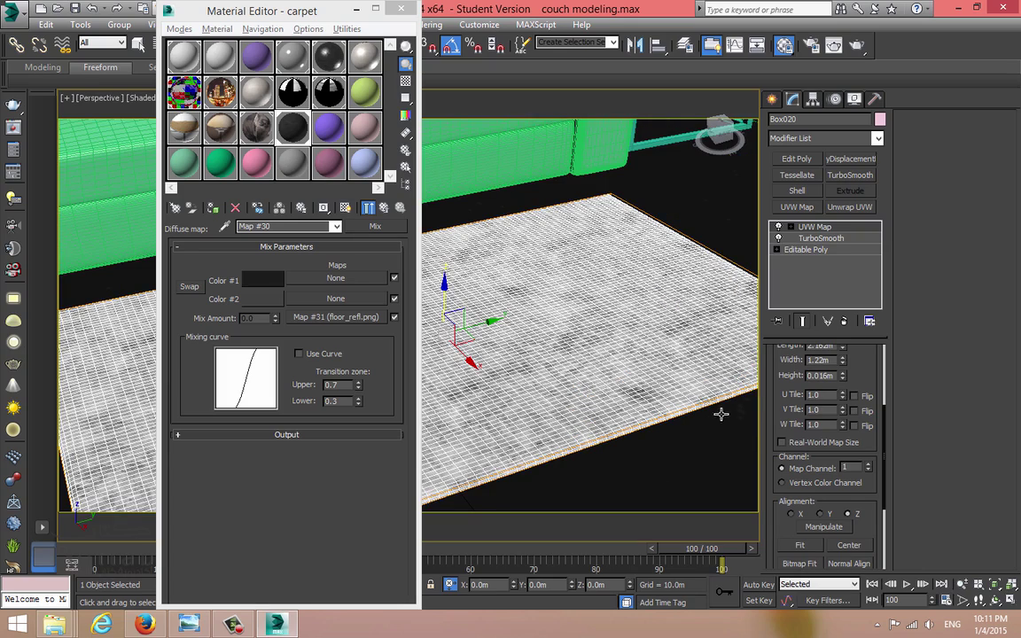
# Deselect the carpet and turn off the edged-faces display to examine its texture.
pyautogui.click(686, 444)
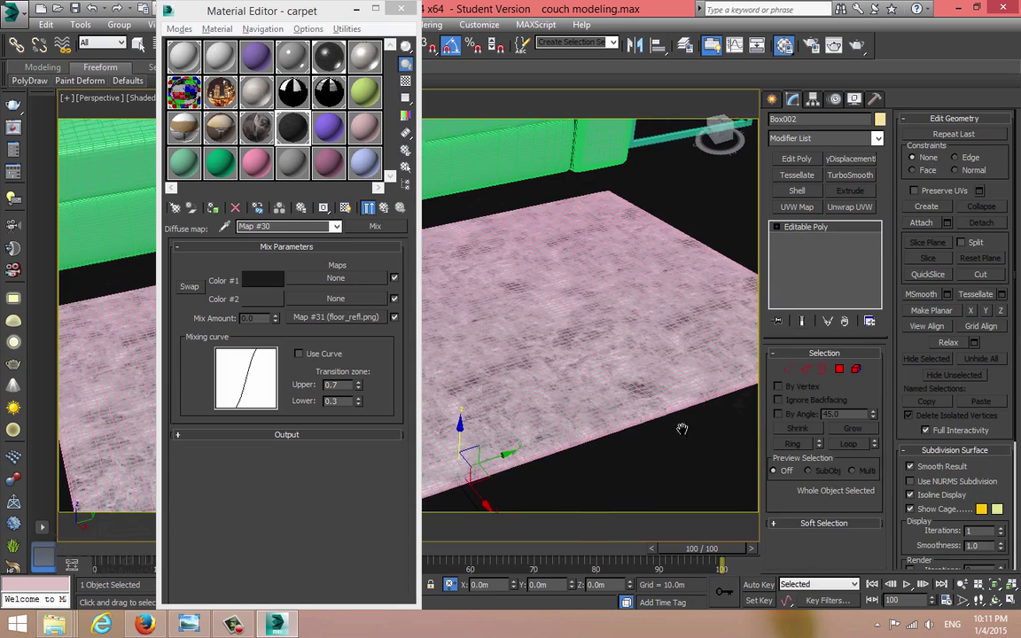
pyautogui.moveTo(681, 429); pyautogui.dragTo(805, 365, button='middle')
pyautogui.press('F4')
pyautogui.moveTo(616, 388); pyautogui.dragTo(451, 438, button='middle')
pyautogui.moveTo(706, 411); pyautogui.dragTo(505, 404, button='middle')
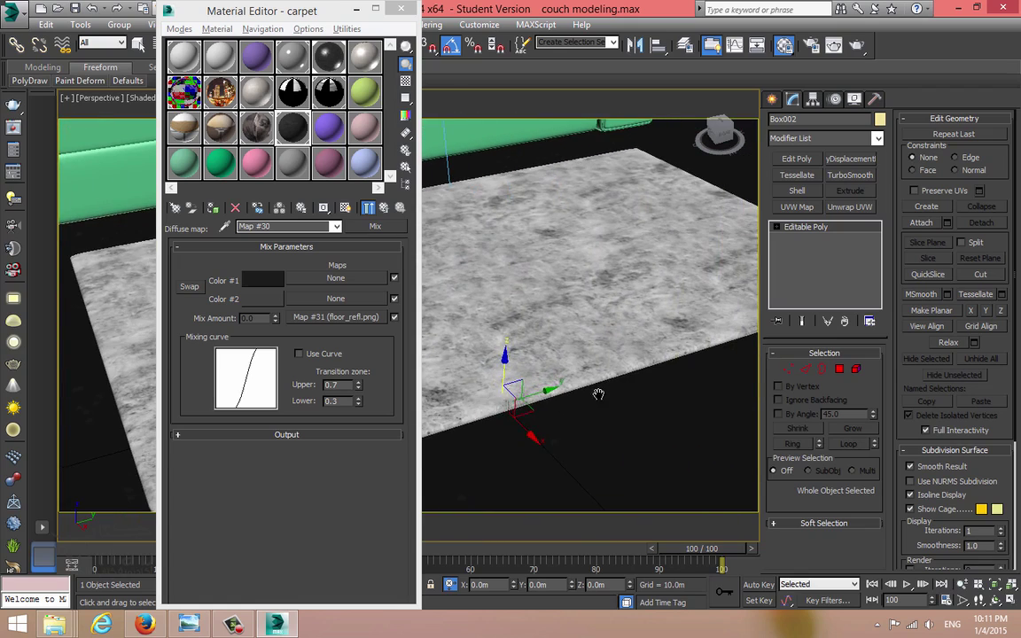
pyautogui.moveTo(598, 394); pyautogui.dragTo(587, 428, button='middle')
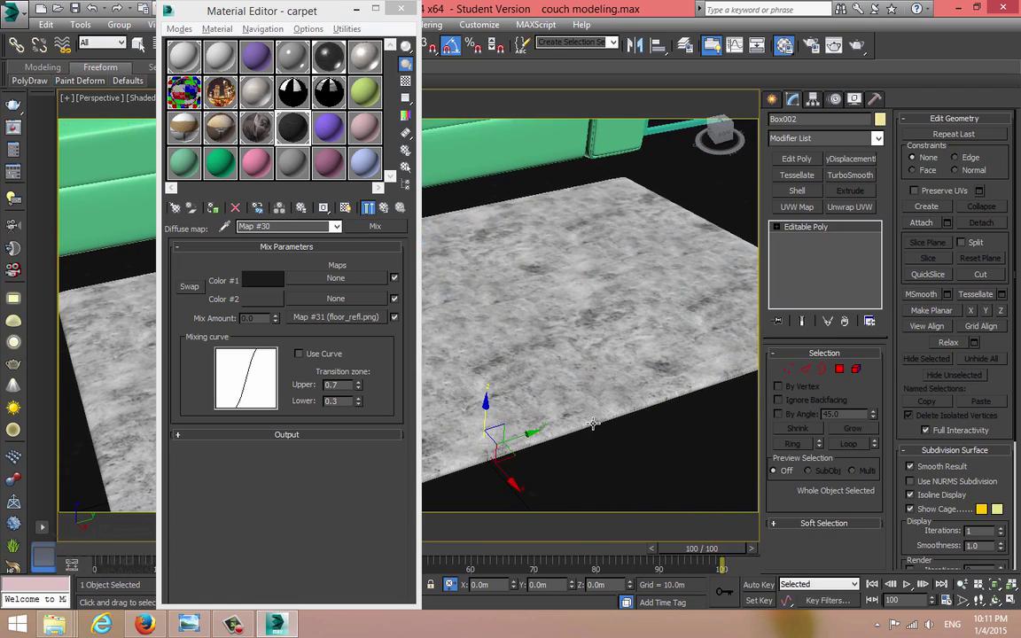
# Set the carpet material's reflection colour to dark grey and its reflection glossiness to 0.65.
pyautogui.click(382, 208)
pyautogui.click(257, 354)
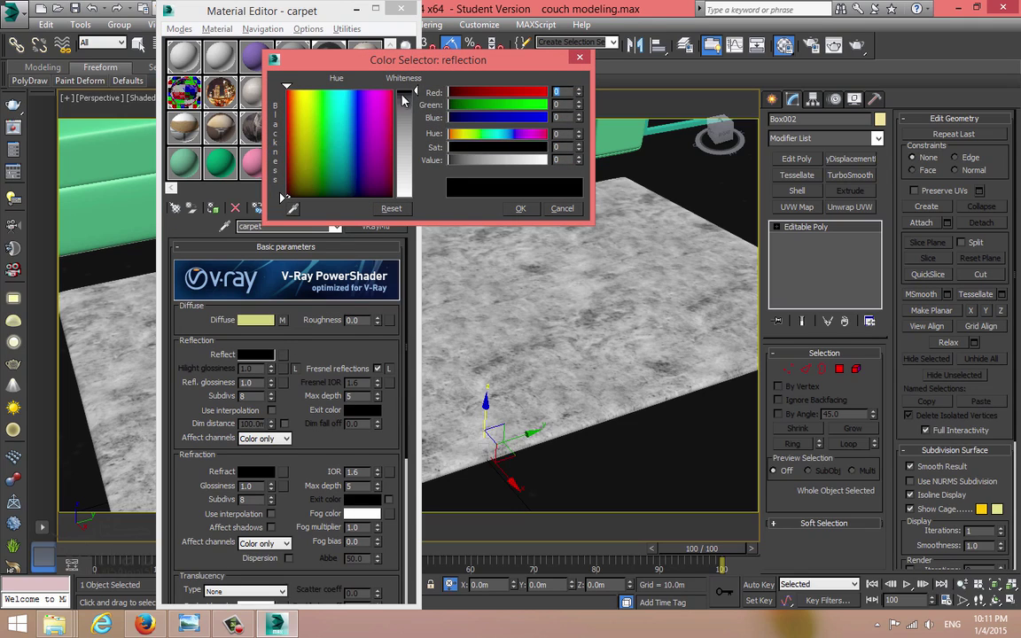
pyautogui.click(520, 210)
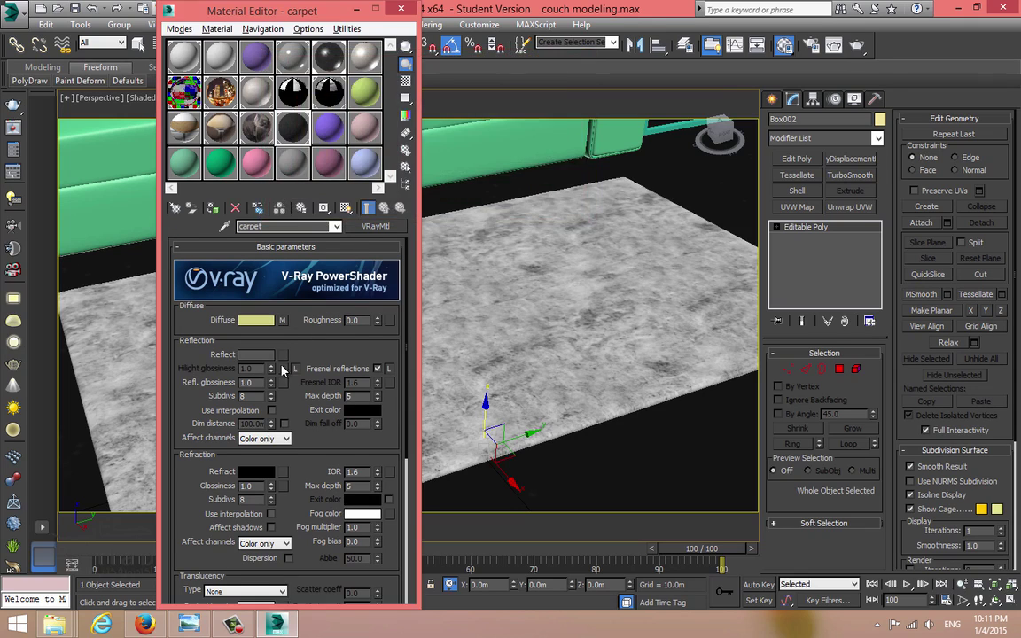
pyautogui.doubleClick(248, 382)
pyautogui.write('.4')
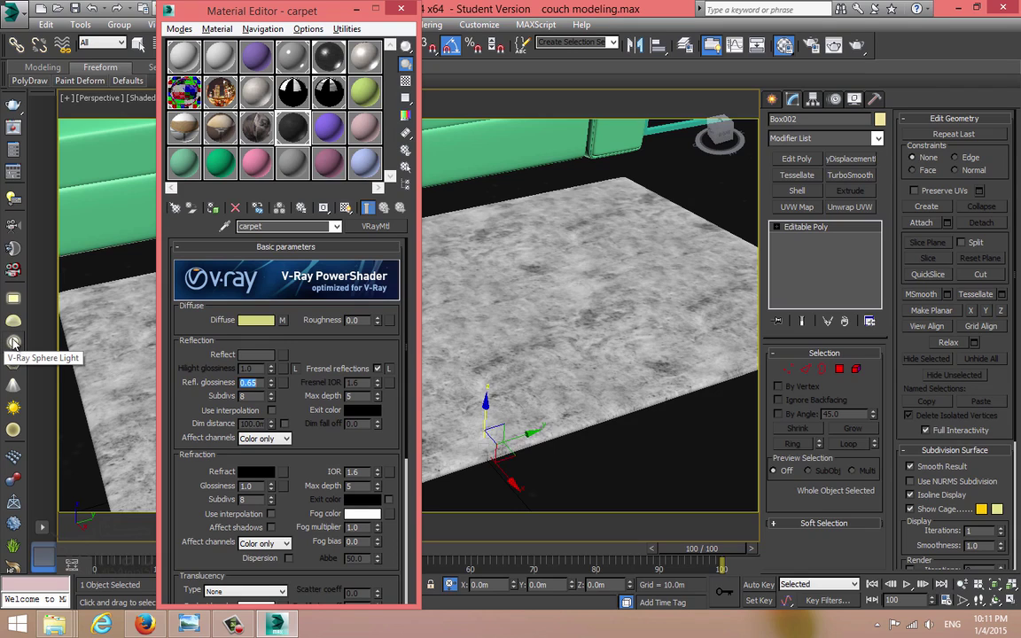
# Enlarge the carpet material's sample preview, unlock its Fresnel IOR and set the IOR to 3.0.
pyautogui.doubleClick(291, 129)
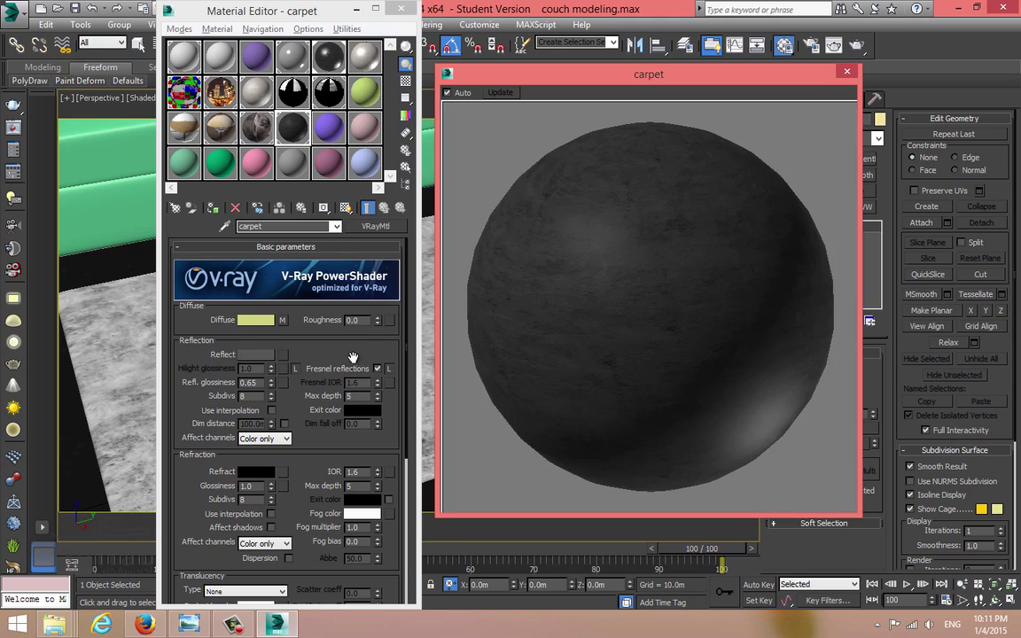
pyautogui.click(387, 368)
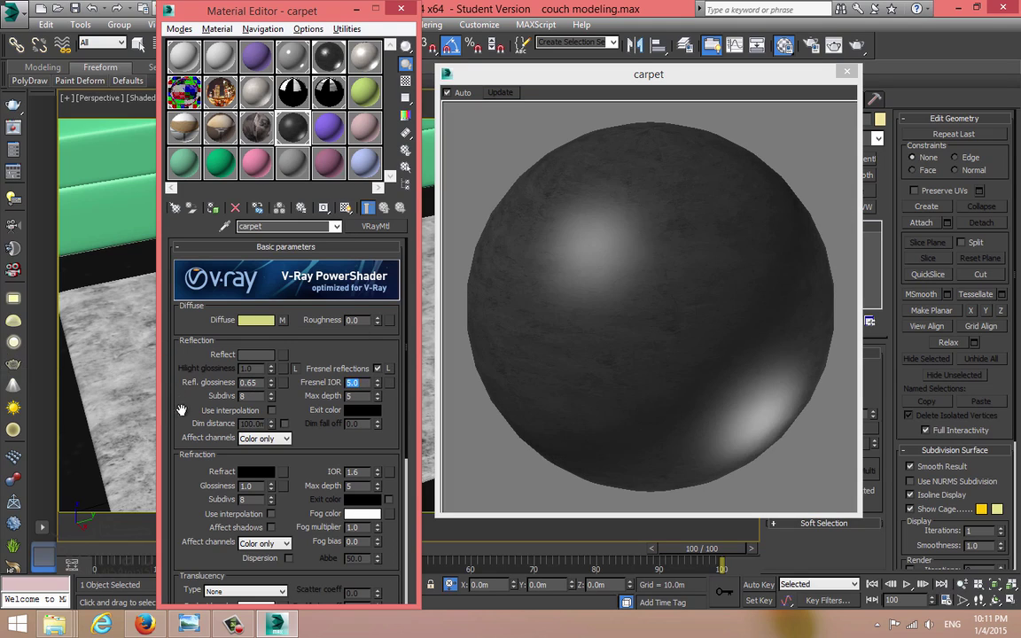
pyautogui.moveTo(193, 420); pyautogui.dragTo(264, 299)
pyautogui.moveTo(362, 261); pyautogui.dragTo(4, 264)
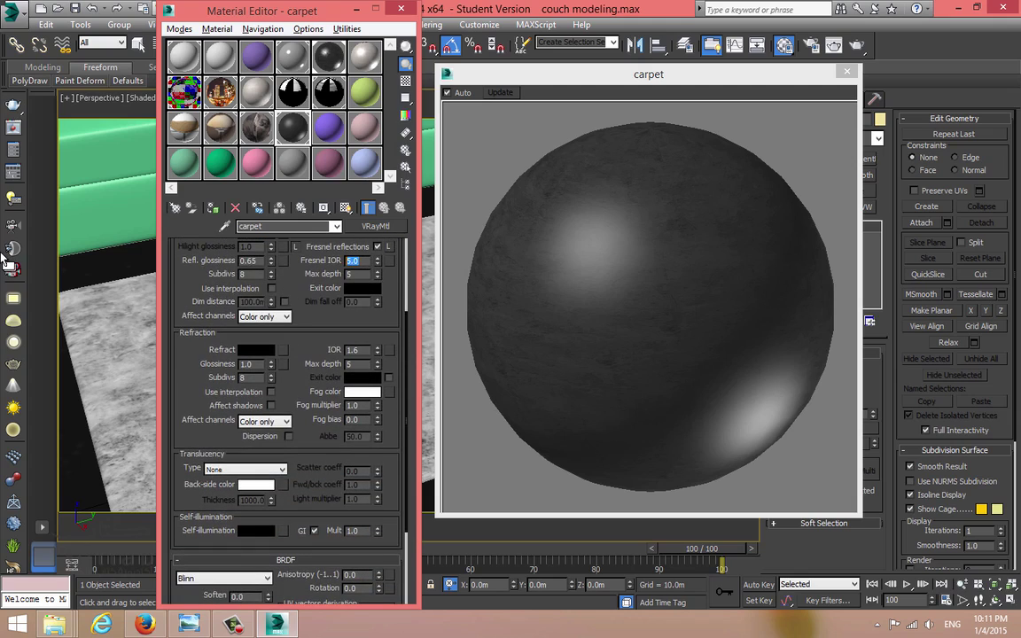
pyautogui.write('3')
pyautogui.press('Return')
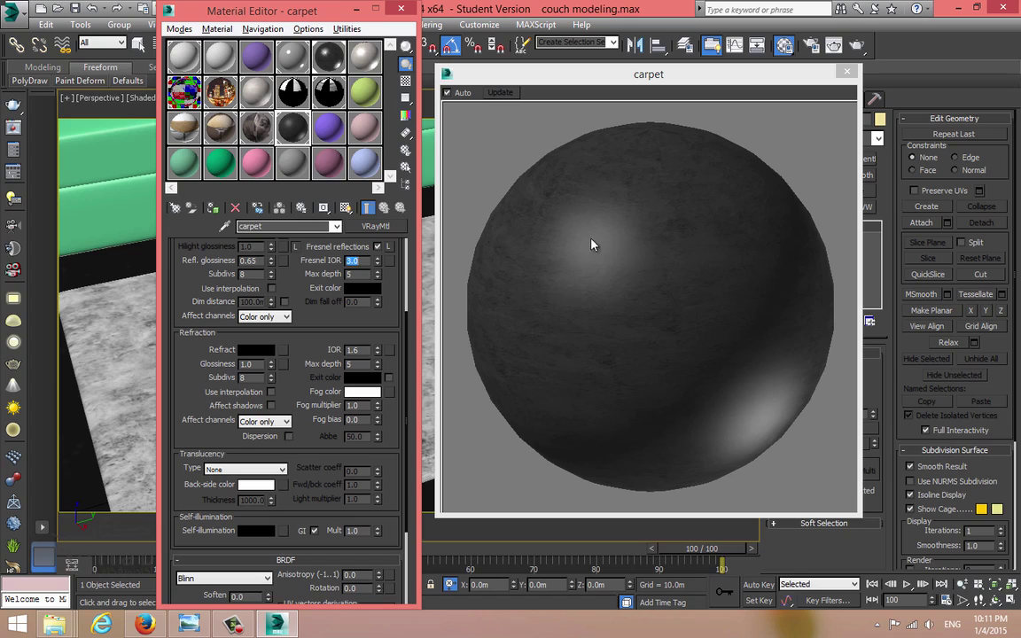
# Set the carpet material's BRDF anisotropy to 0.5 and its rotation to 45.
pyautogui.moveTo(180, 389); pyautogui.dragTo(187, 241)
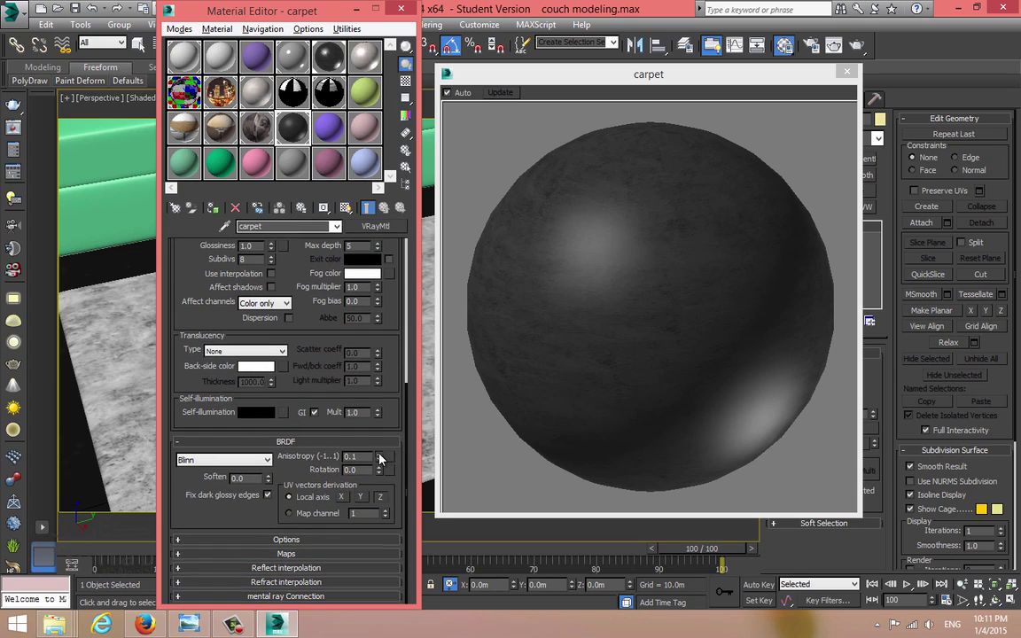
pyautogui.moveTo(379, 456); pyautogui.dragTo(378, 434)
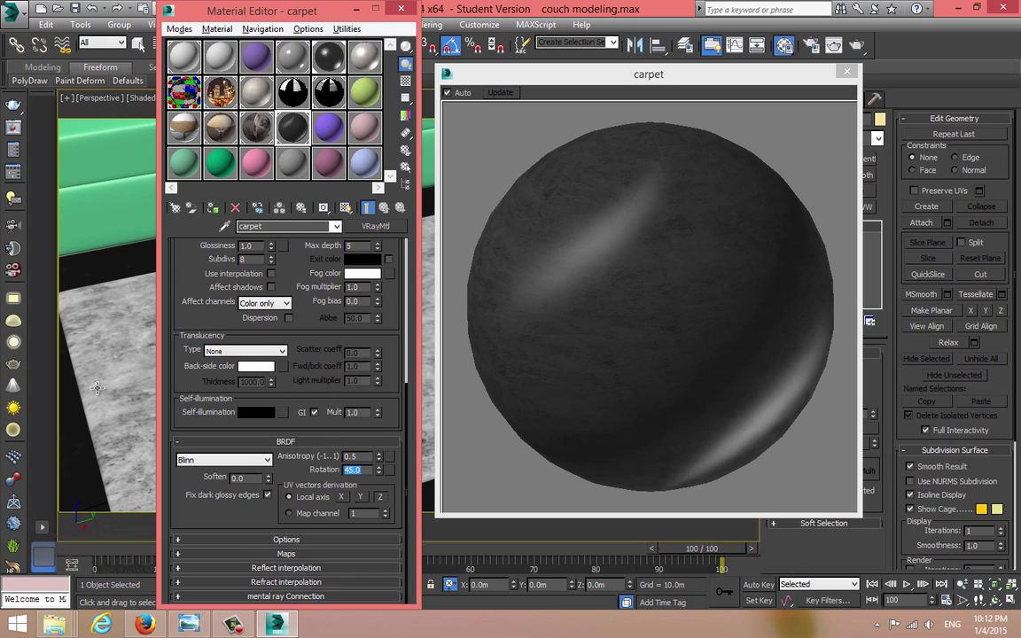
# Set the carpet material's reflection glossiness to 0.72 and darken its reflection colour to a grey value of 10.
pyautogui.moveTo(312, 341); pyautogui.dragTo(307, 467)
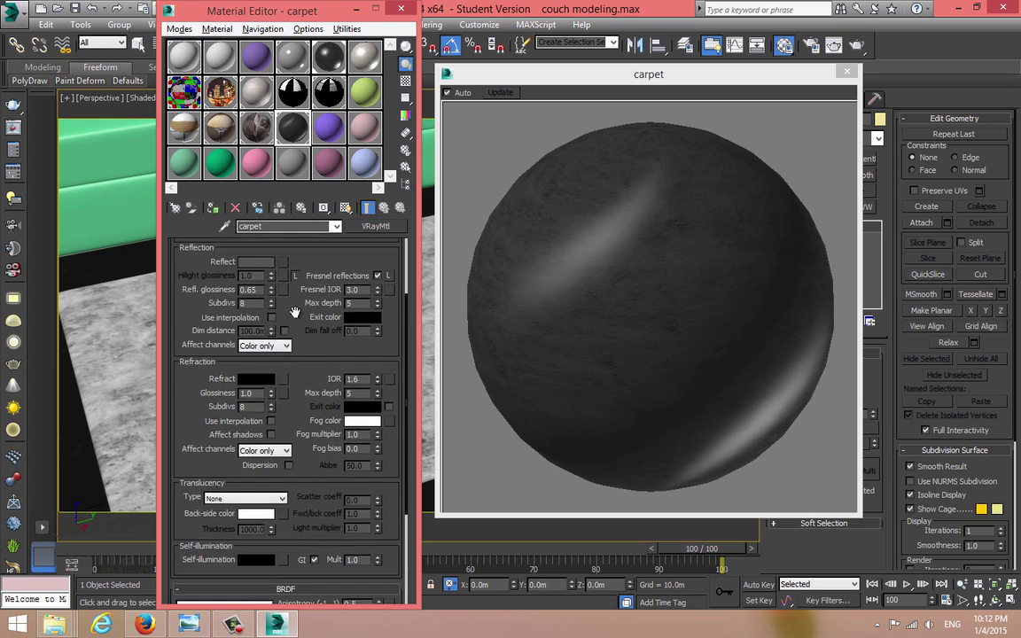
pyautogui.moveTo(296, 312); pyautogui.dragTo(298, 362)
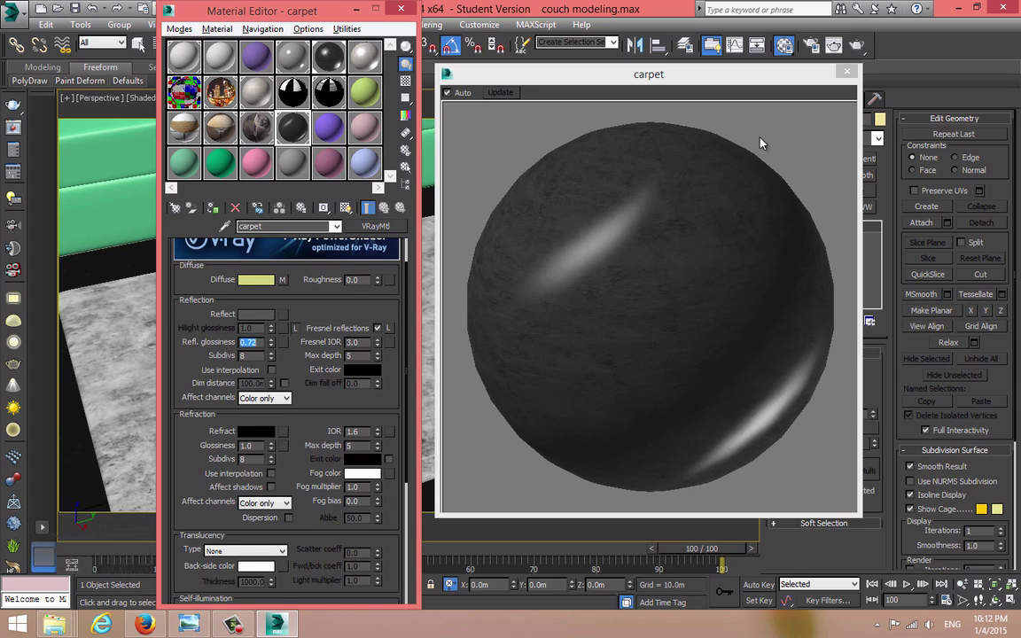
pyautogui.click(277, 314)
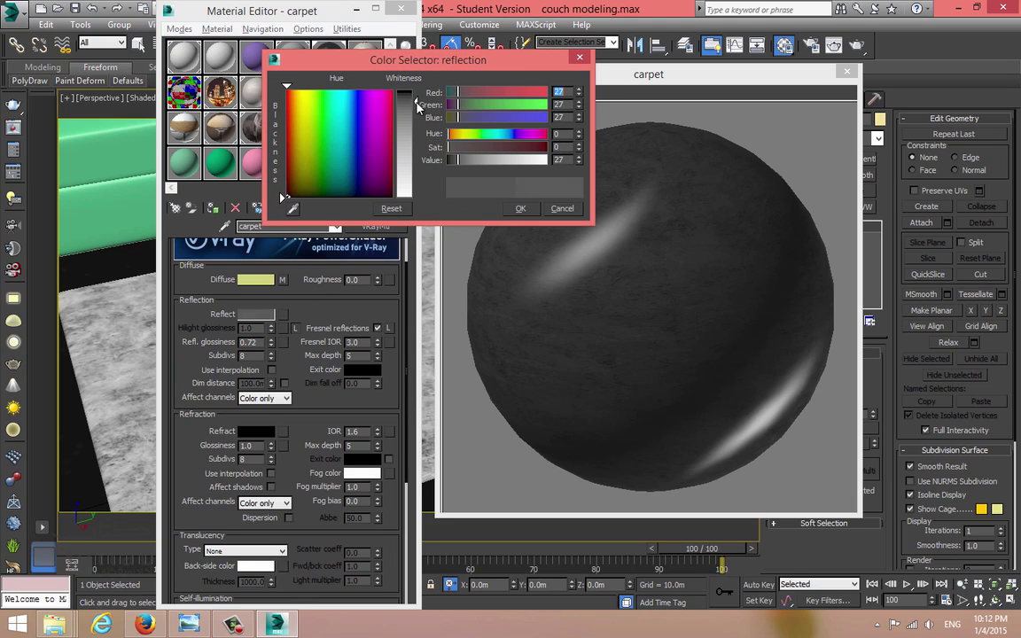
pyautogui.moveTo(418, 105); pyautogui.dragTo(416, 98)
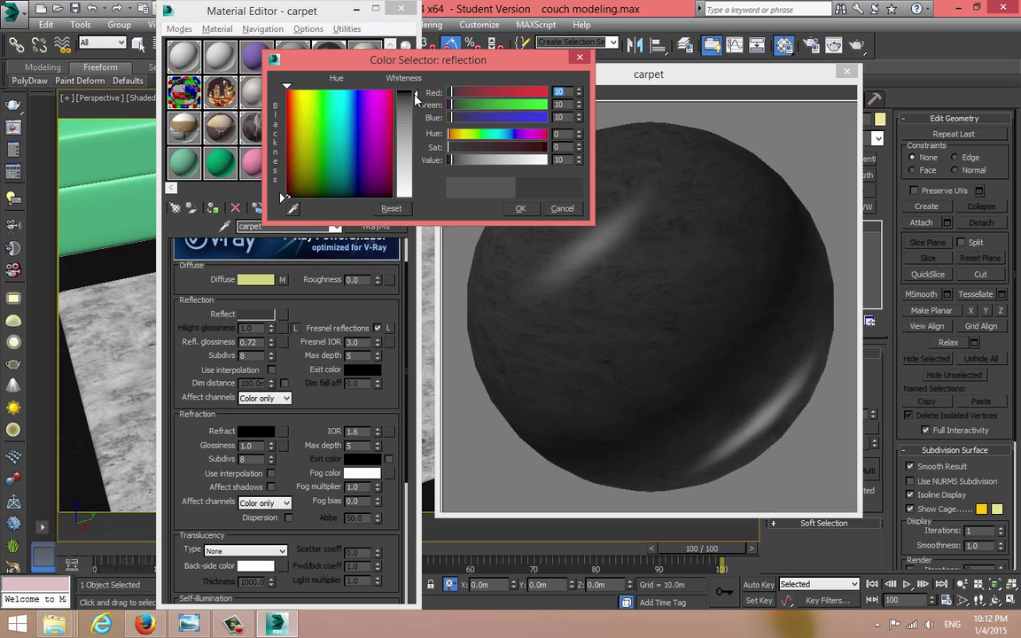
pyautogui.click(517, 208)
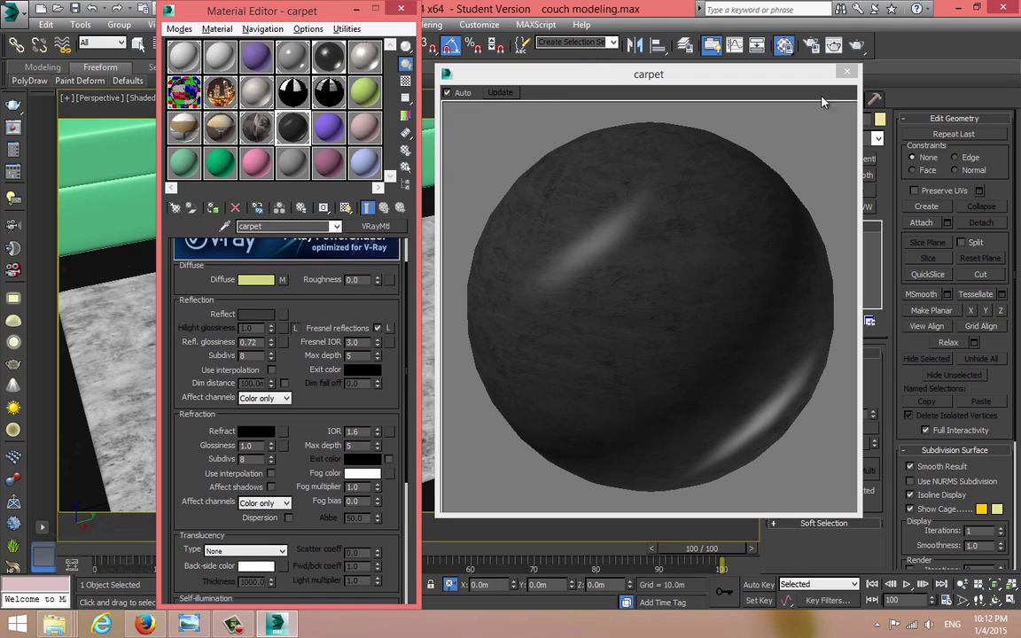
pyautogui.click(847, 76)
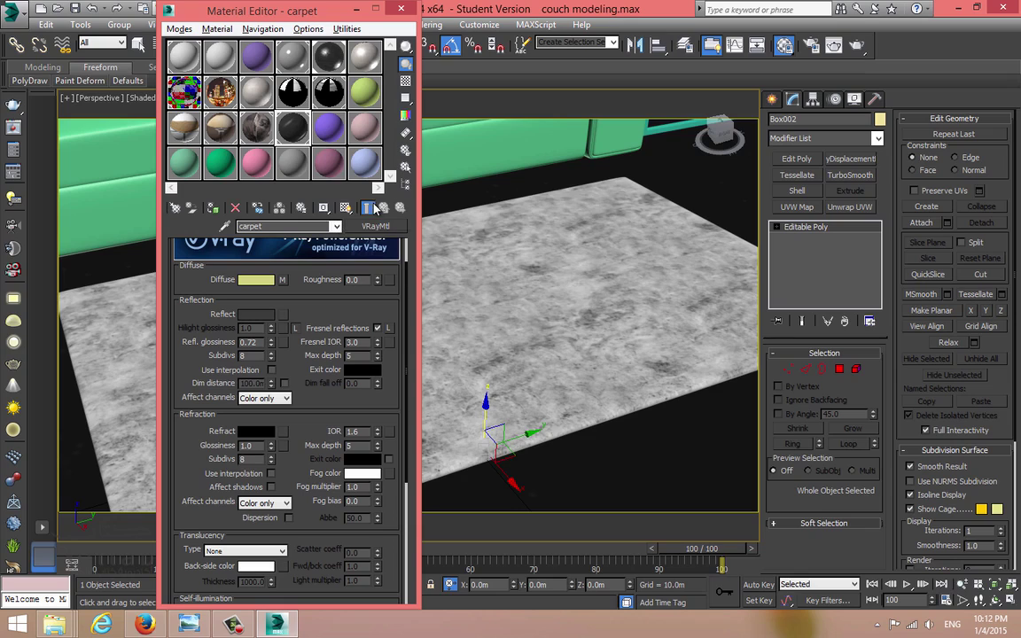
# Change the carpet material's BRDF type to Phong and check the highlights on the enlarged sample.
pyautogui.moveTo(319, 292); pyautogui.dragTo(352, 82)
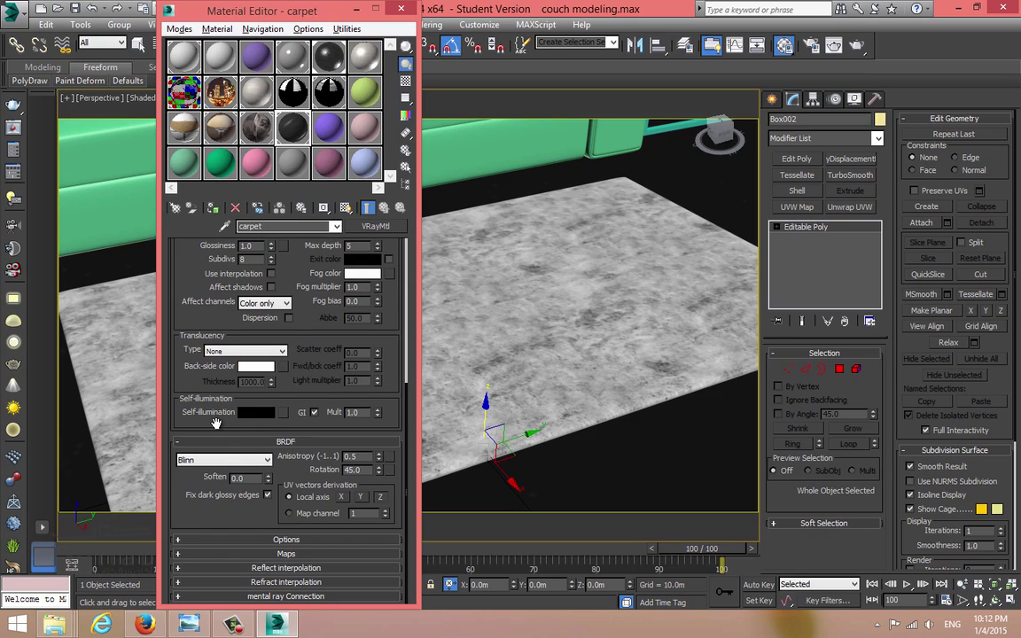
pyautogui.click(232, 461)
pyautogui.click(228, 471)
pyautogui.doubleClick(297, 131)
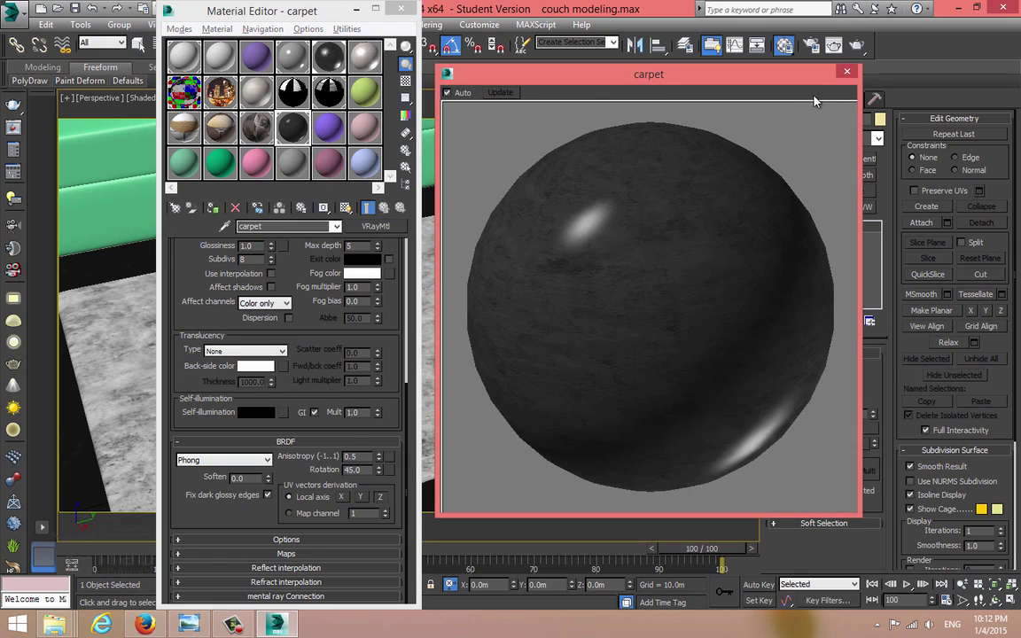
pyautogui.click(847, 72)
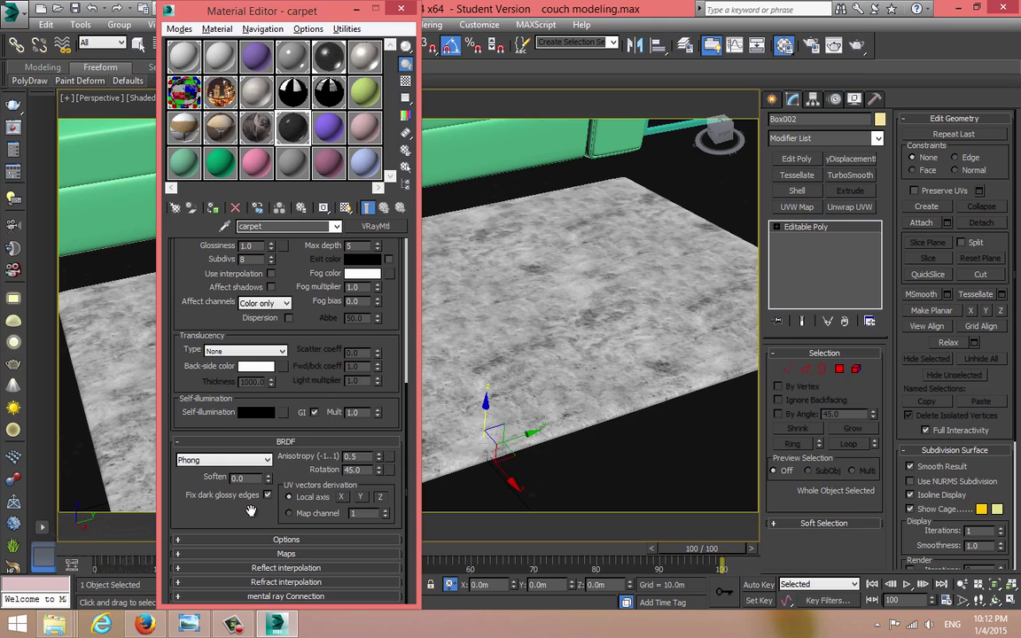
pyautogui.moveTo(254, 504); pyautogui.dragTo(258, 524)
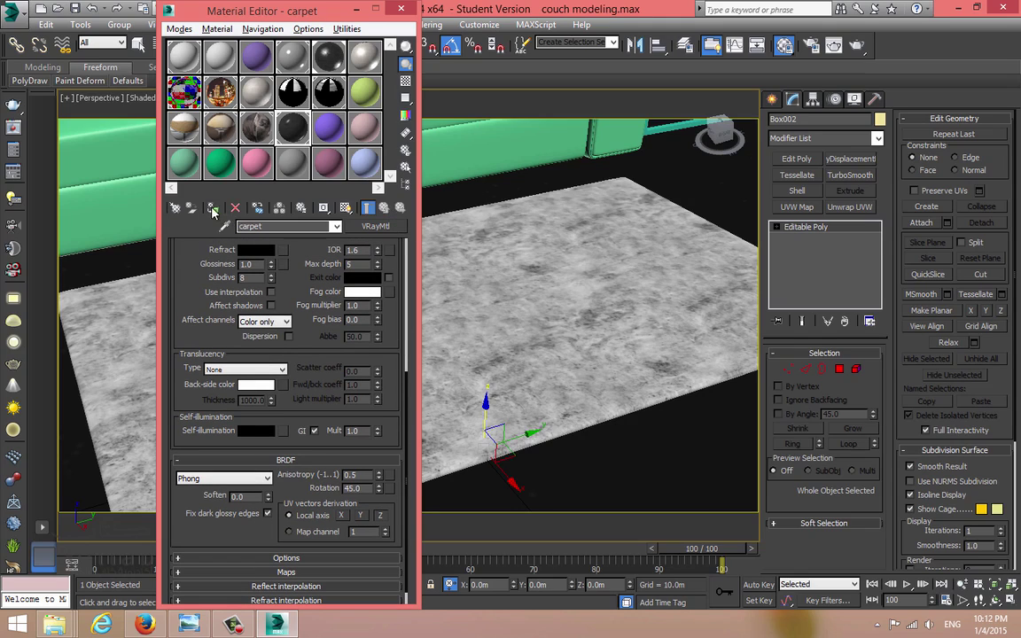
# Assign the carpet material to the carpet, enable its shaded display in the viewport and close the Material Editor.
pyautogui.click(346, 207)
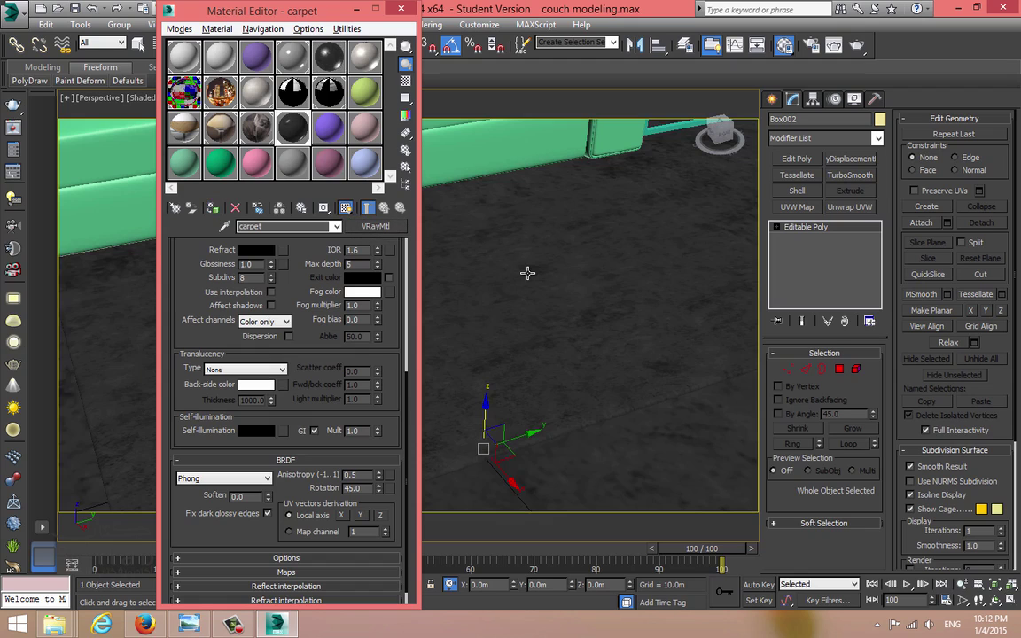
pyautogui.click(529, 273)
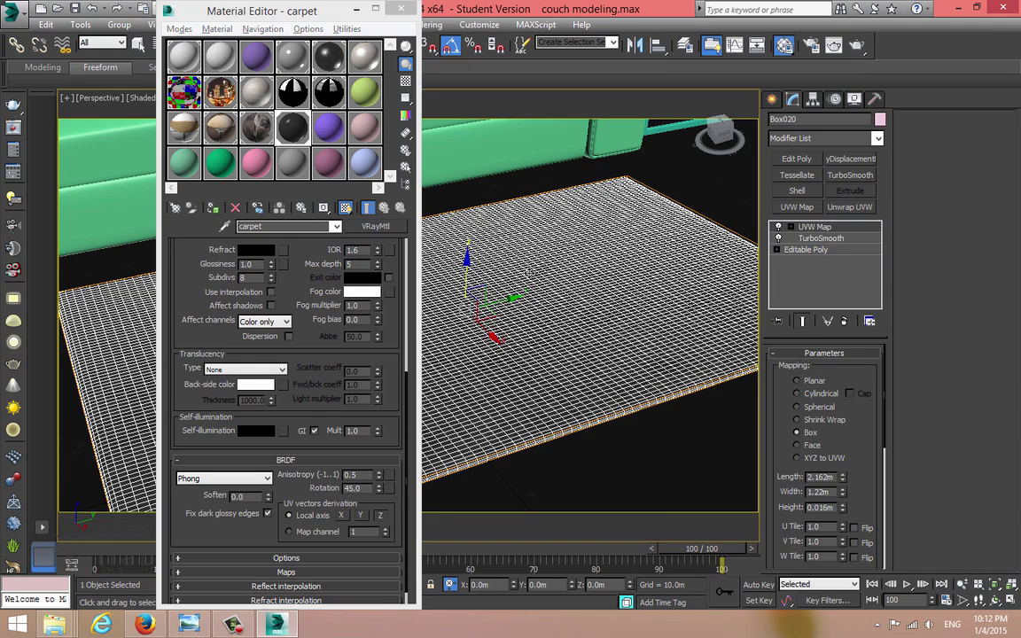
pyautogui.click(212, 208)
pyautogui.click(346, 208)
pyautogui.click(606, 355)
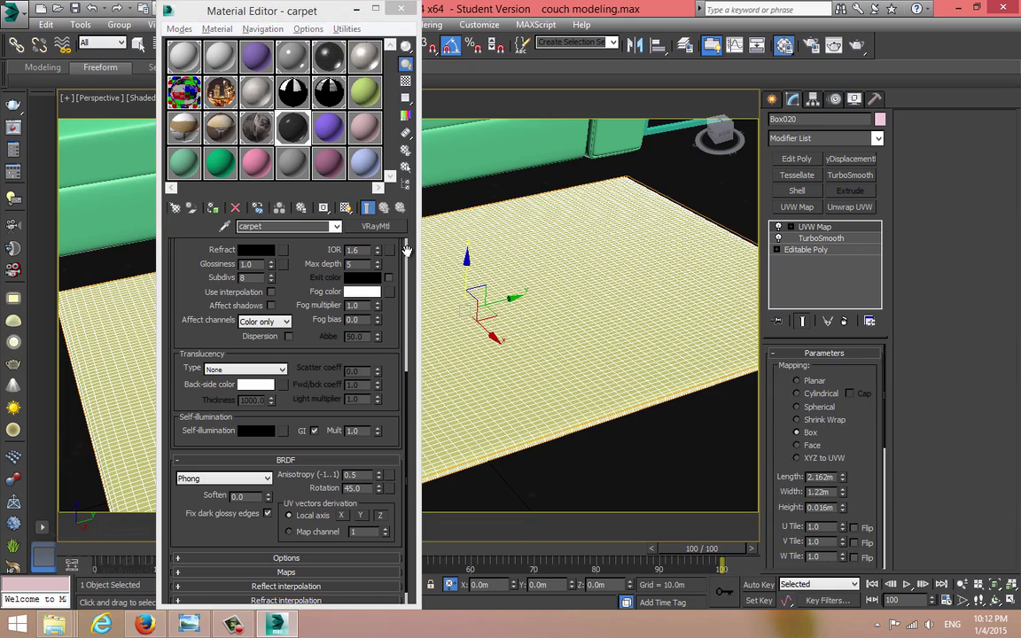
pyautogui.click(345, 208)
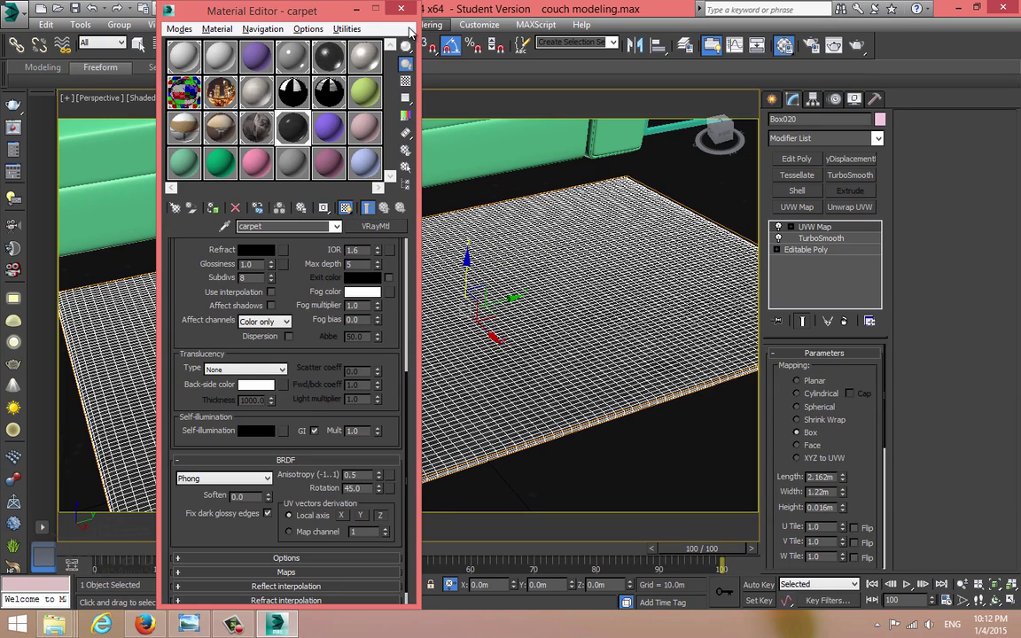
pyautogui.click(403, 10)
pyautogui.click(637, 455)
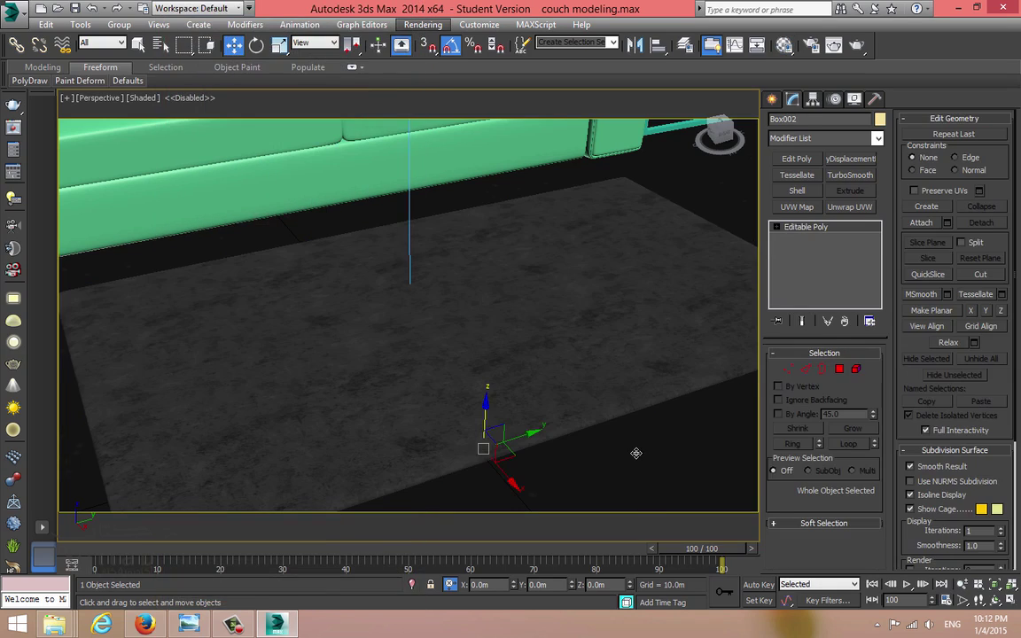
# Add a Hair and Fur (WSM) modifier to the carpet above its UVW Map.
pyautogui.click(555, 373)
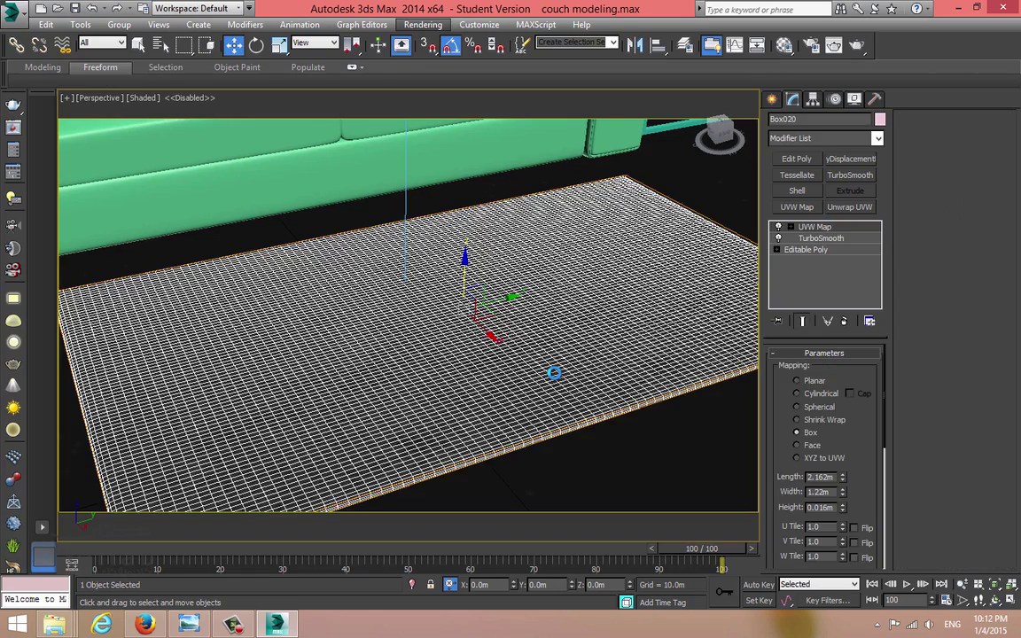
pyautogui.moveTo(553, 373); pyautogui.dragTo(535, 354, button='middle')
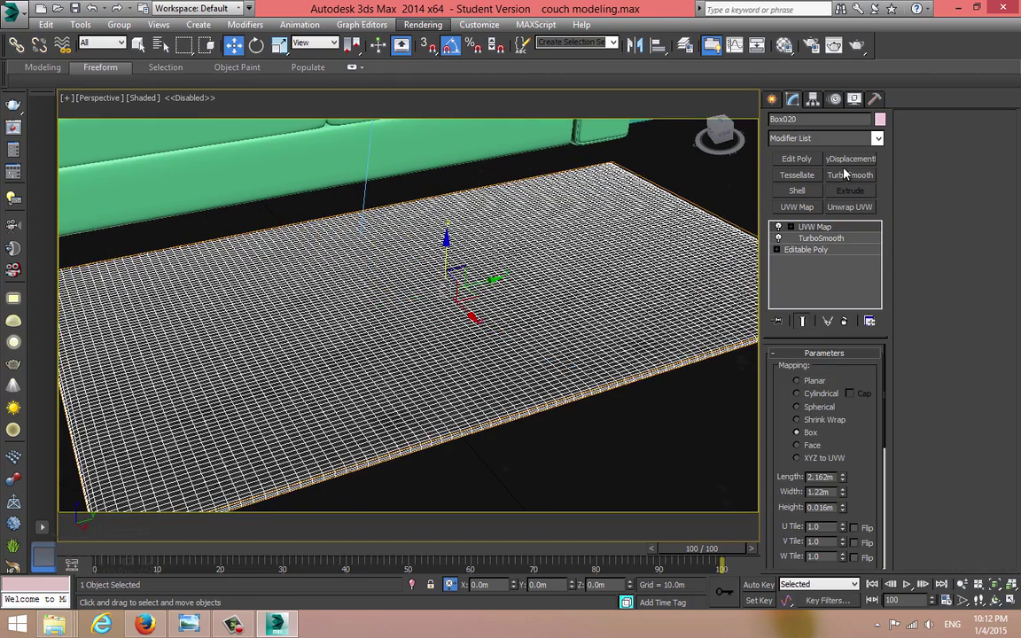
pyautogui.click(807, 139)
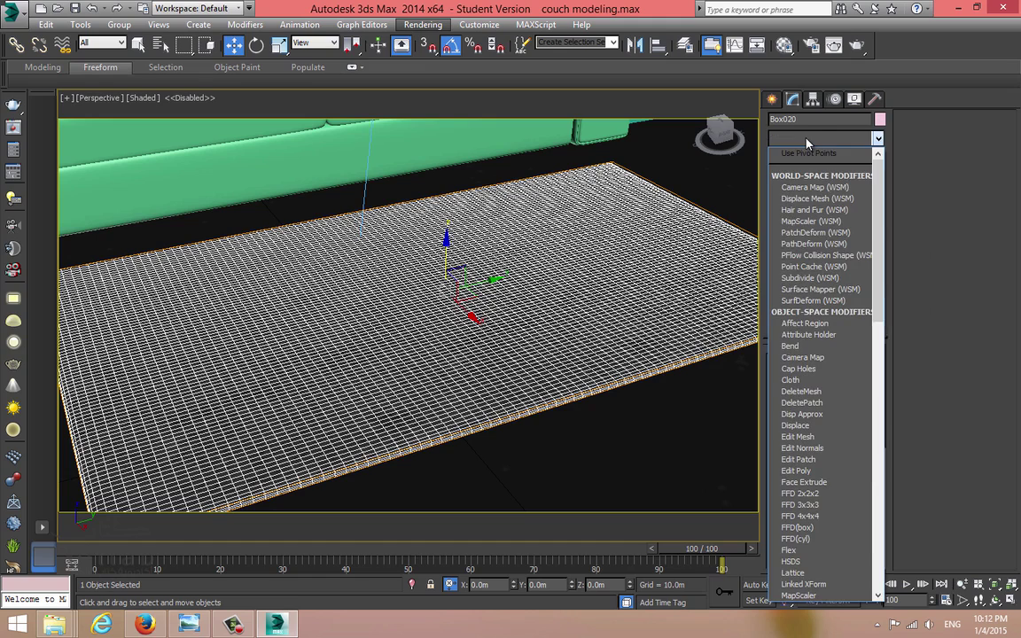
pyautogui.press('h')
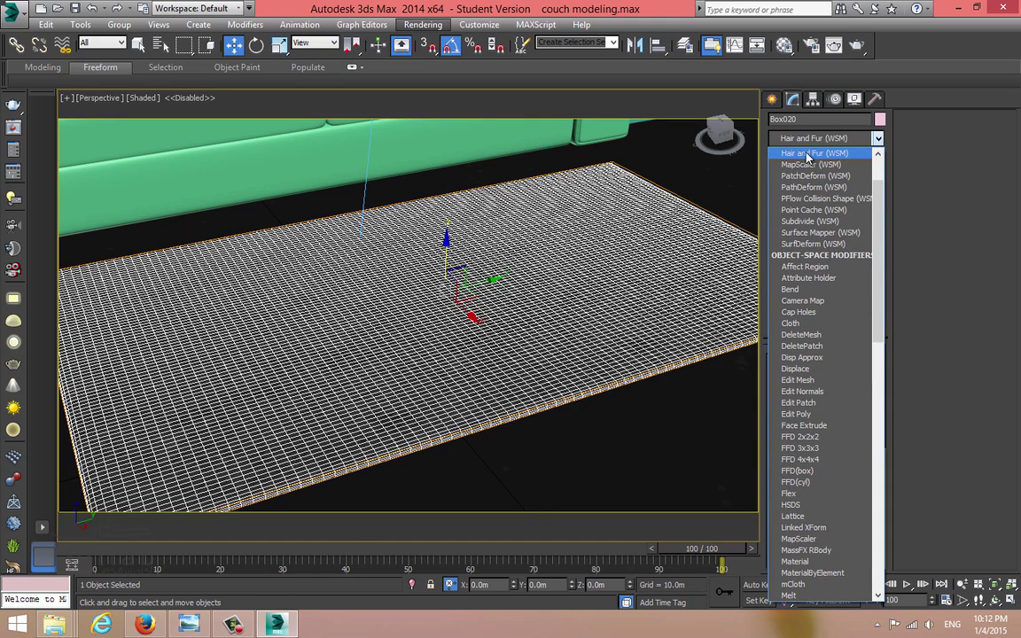
pyautogui.press('Return')
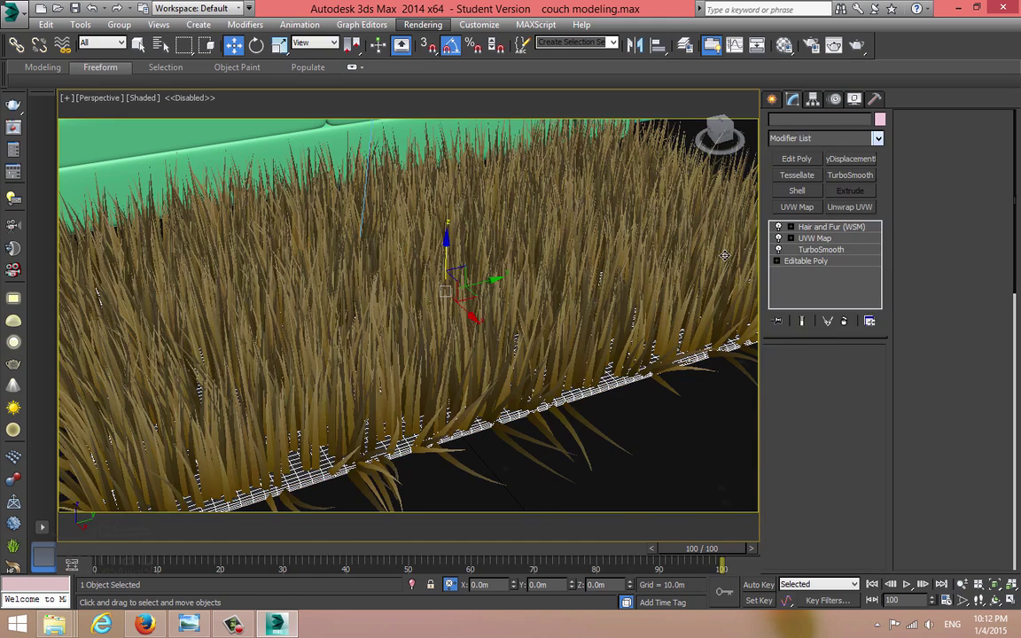
pyautogui.keyDown('alt'); pyautogui.moveTo(681, 268); pyautogui.dragTo(538, 278, button='middle'); pyautogui.keyUp('alt')
pyautogui.scroll(-4, 528, 271)
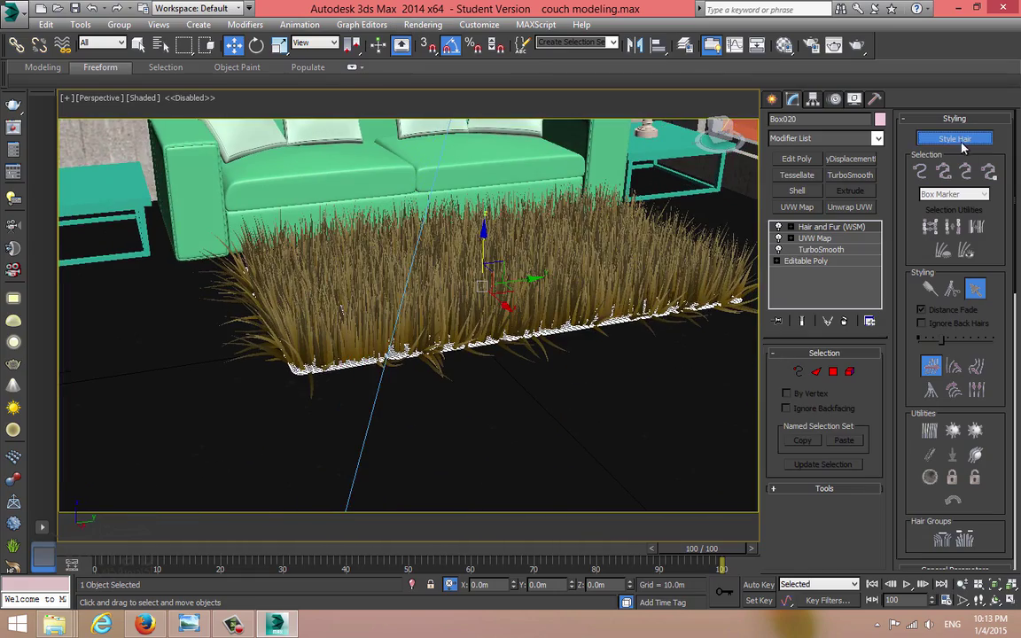
# Start styling the carpet's hair and brush down the strands near the couch in the perspective view.
pyautogui.click(963, 147)
pyautogui.moveTo(649, 256)
pyautogui.keyDown('alt'); pyautogui.mouseDown(button='middle')
pyautogui.moveTo(635, 247)
pyautogui.moveTo(623, 285)
pyautogui.moveTo(607, 264)
pyautogui.moveTo(390, 265)
pyautogui.mouseUp(button='middle'); pyautogui.keyUp('alt')
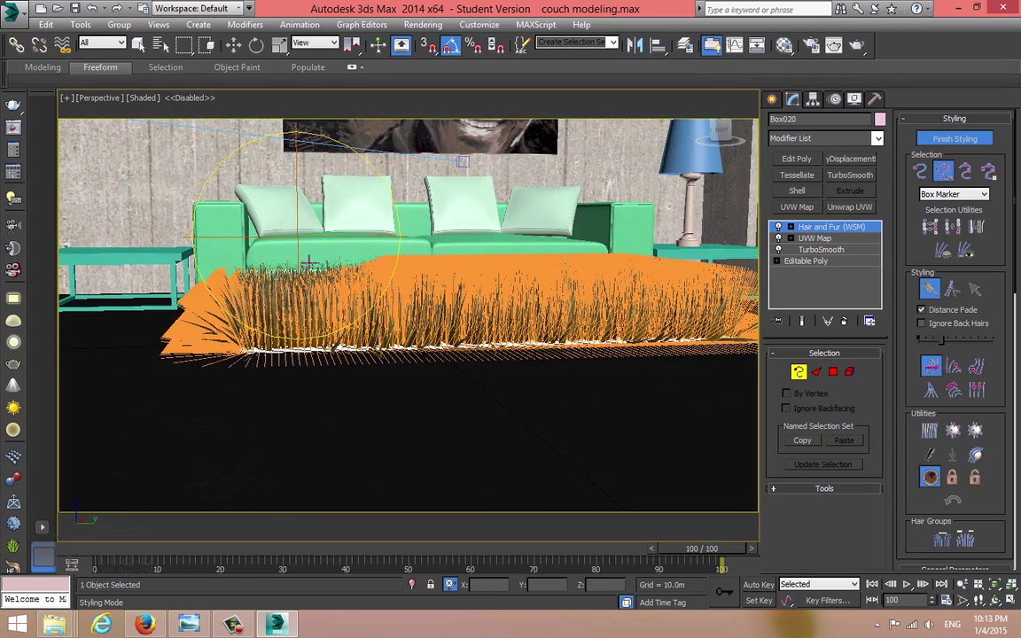
pyautogui.moveTo(308, 263)
pyautogui.mouseDown()
pyautogui.moveTo(412, 263)
pyautogui.moveTo(414, 275)
pyautogui.mouseUp()
pyautogui.keyDown('alt'); pyautogui.moveTo(503, 264); pyautogui.dragTo(478, 273, button='middle'); pyautogui.keyUp('alt')
# Isolate the carpet in the Right view and brush its hair lower along the whole length.
pyautogui.hotkey('alt', 'q')
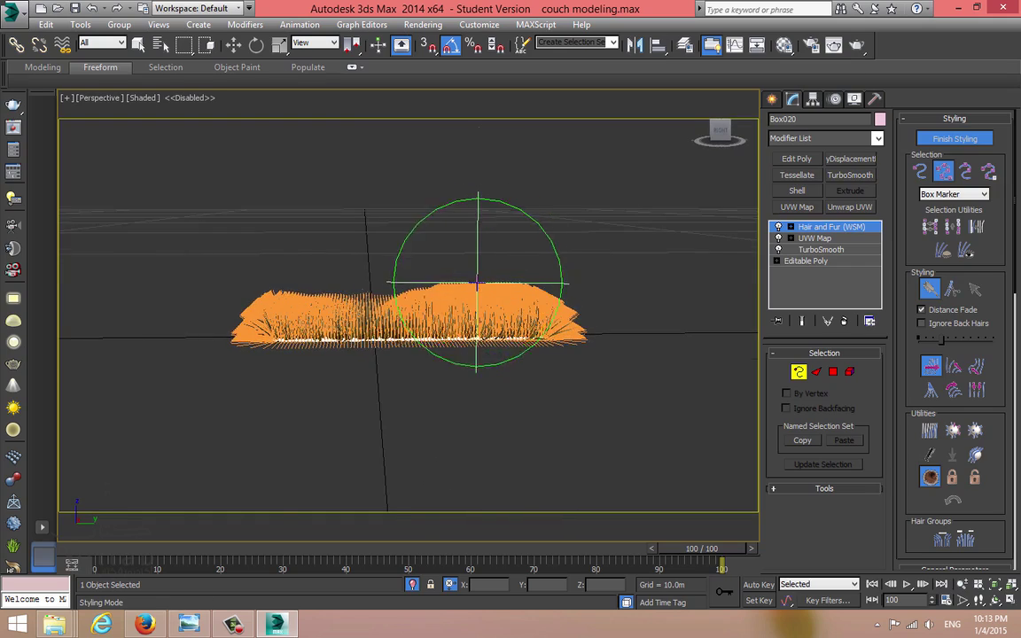
pyautogui.hotkey('alt', 'w')
pyautogui.hotkey('alt', 'w')
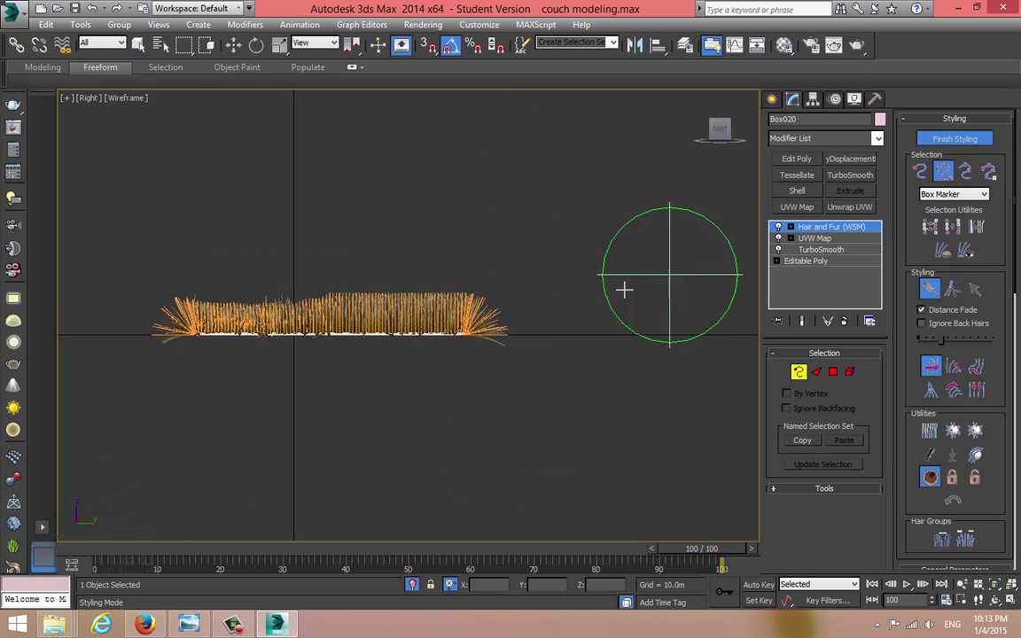
pyautogui.scroll(5, 364, 296)
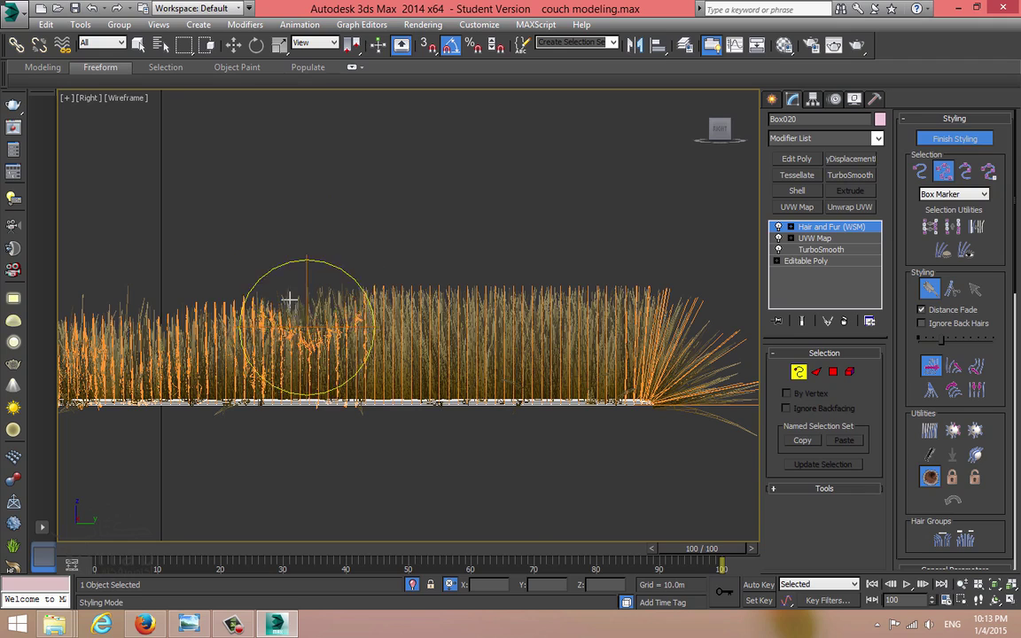
pyautogui.moveTo(289, 300)
pyautogui.mouseDown()
pyautogui.moveTo(247, 321)
pyautogui.moveTo(256, 359)
pyautogui.moveTo(338, 308)
pyautogui.mouseUp()
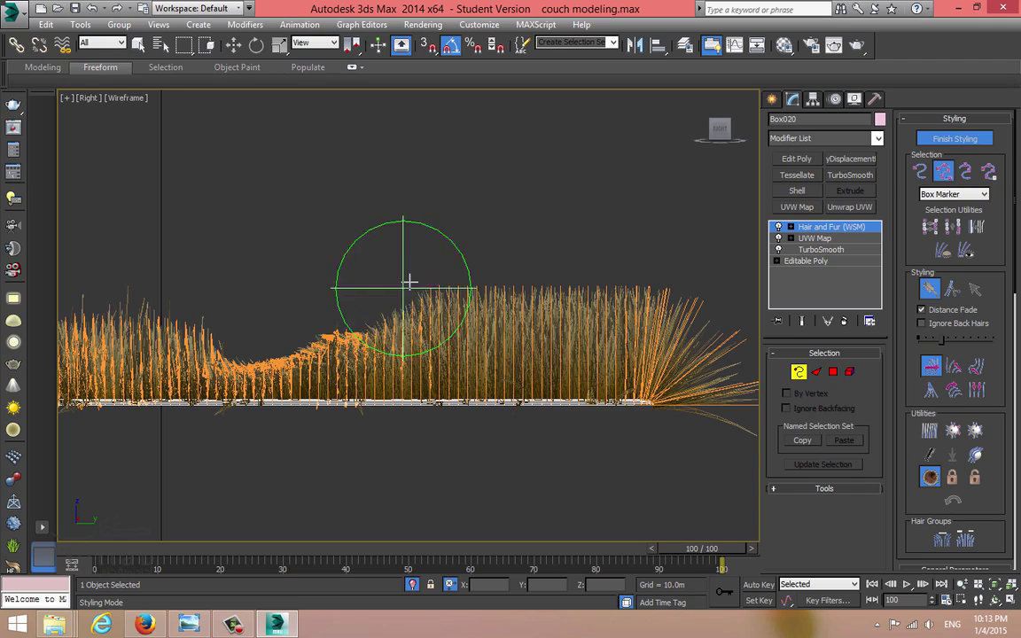
pyautogui.moveTo(409, 282)
pyautogui.mouseDown()
pyautogui.moveTo(478, 312)
pyautogui.moveTo(614, 316)
pyautogui.moveTo(627, 339)
pyautogui.moveTo(686, 337)
pyautogui.moveTo(682, 312)
pyautogui.moveTo(676, 337)
pyautogui.moveTo(545, 350)
pyautogui.moveTo(428, 338)
pyautogui.moveTo(283, 348)
pyautogui.moveTo(159, 336)
pyautogui.mouseUp()
pyautogui.moveTo(270, 313); pyautogui.dragTo(631, 279, button='middle')
pyautogui.moveTo(528, 257)
pyautogui.mouseDown()
pyautogui.moveTo(470, 262)
pyautogui.moveTo(439, 284)
pyautogui.moveTo(376, 283)
pyautogui.moveTo(337, 266)
pyautogui.moveTo(289, 278)
pyautogui.moveTo(257, 342)
pyautogui.moveTo(255, 301)
pyautogui.moveTo(190, 324)
pyautogui.mouseUp()
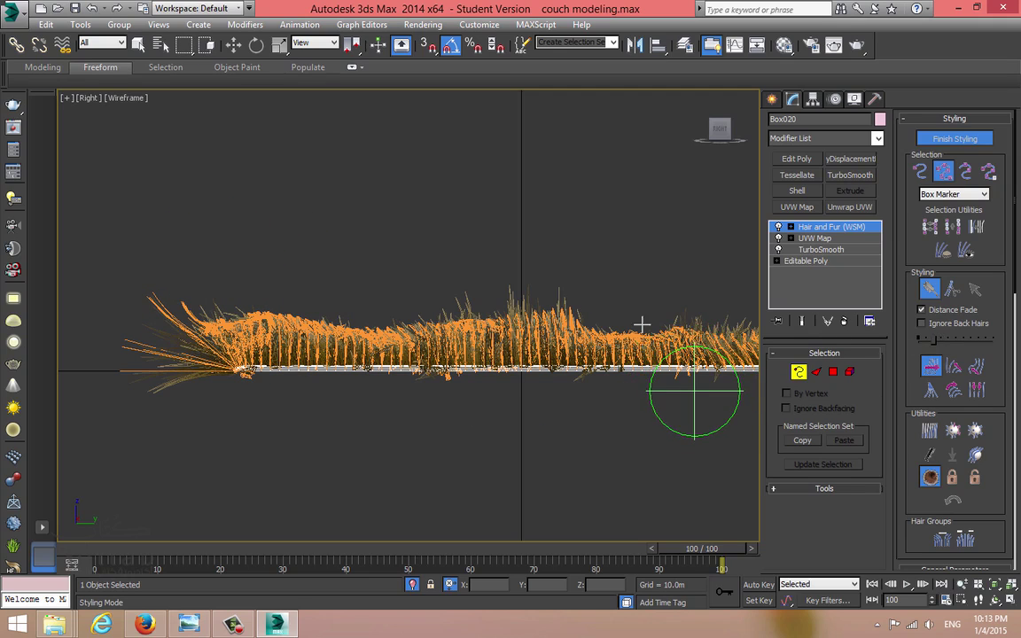
# Brush the strands overhanging the carpet's negative-Y end back toward it and comb the hair along its length in the Right view.
pyautogui.moveTo(135, 272); pyautogui.dragTo(225, 329)
pyautogui.moveTo(151, 290); pyautogui.dragTo(188, 314)
pyautogui.moveTo(132, 407)
pyautogui.mouseDown()
pyautogui.moveTo(173, 348)
pyautogui.moveTo(151, 390)
pyautogui.mouseUp()
pyautogui.moveTo(215, 272)
pyautogui.mouseDown()
pyautogui.moveTo(178, 365)
pyautogui.moveTo(159, 357)
pyautogui.moveTo(198, 390)
pyautogui.mouseUp()
pyautogui.moveTo(184, 302); pyautogui.dragTo(213, 376)
pyautogui.moveTo(228, 287)
pyautogui.mouseDown()
pyautogui.moveTo(372, 354)
pyautogui.moveTo(525, 305)
pyautogui.moveTo(514, 299)
pyautogui.moveTo(659, 301)
pyautogui.mouseUp()
pyautogui.moveTo(434, 304)
pyautogui.mouseDown()
pyautogui.moveTo(531, 308)
pyautogui.moveTo(412, 311)
pyautogui.moveTo(565, 314)
pyautogui.mouseUp()
# Comb the carpet's hair toward its positive-Y end and lower the raised strands over that edge in the Right view.
pyautogui.moveTo(565, 315); pyautogui.dragTo(352, 296, button='middle')
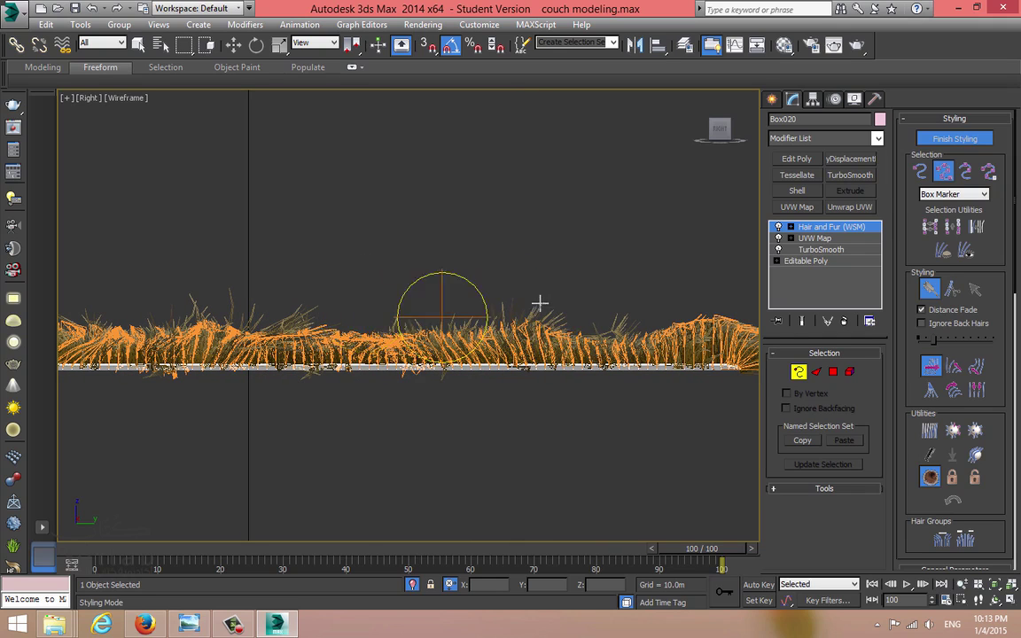
pyautogui.moveTo(435, 319); pyautogui.dragTo(614, 315)
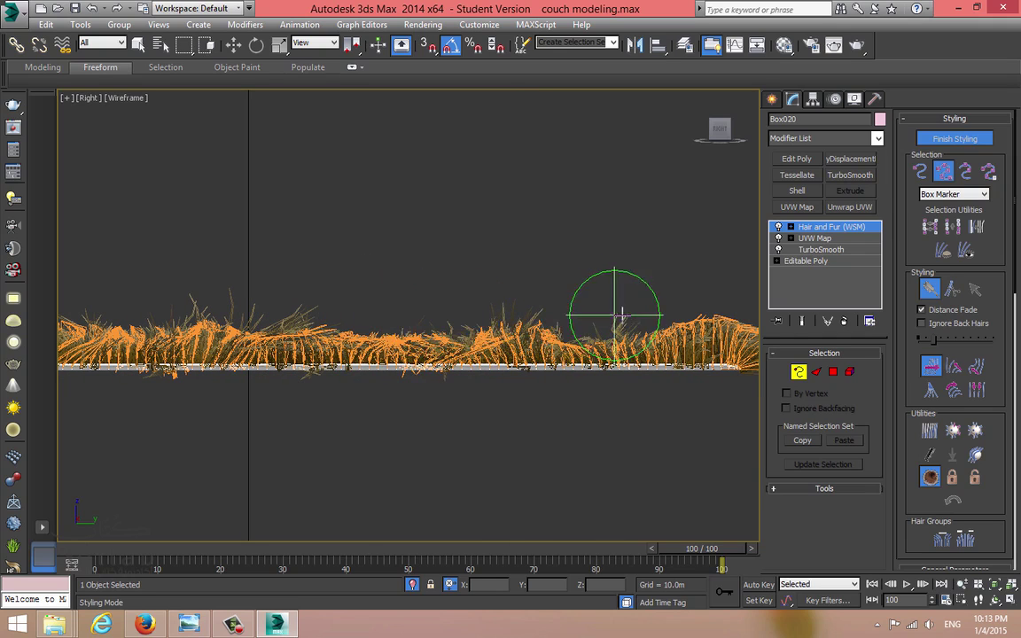
pyautogui.moveTo(625, 313); pyautogui.dragTo(417, 282, button='middle')
pyautogui.moveTo(645, 372)
pyautogui.mouseDown()
pyautogui.moveTo(647, 337)
pyautogui.moveTo(509, 281)
pyautogui.mouseUp()
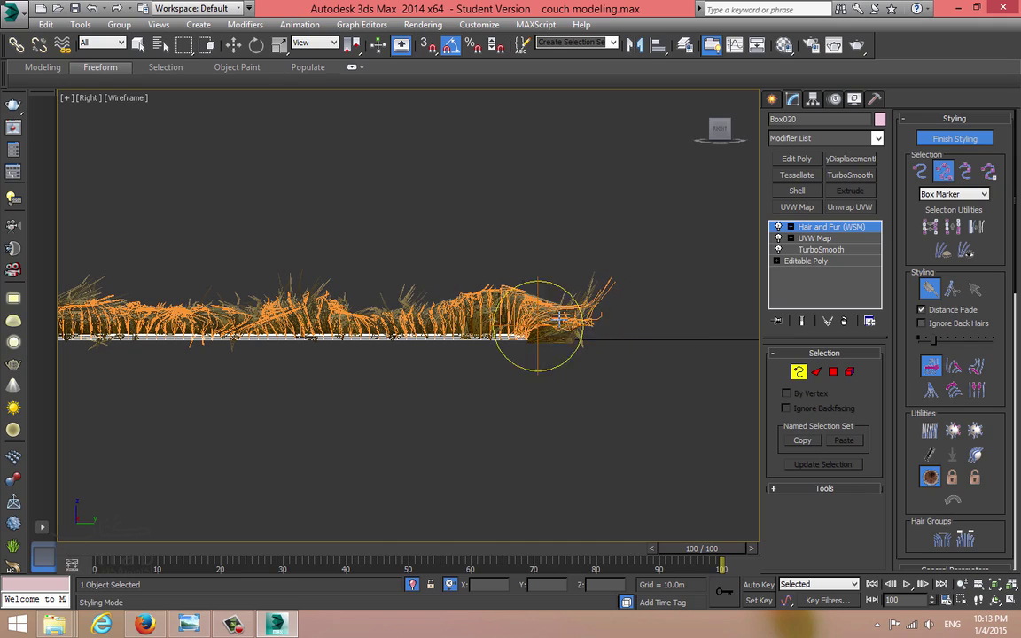
pyautogui.moveTo(560, 317); pyautogui.dragTo(549, 324)
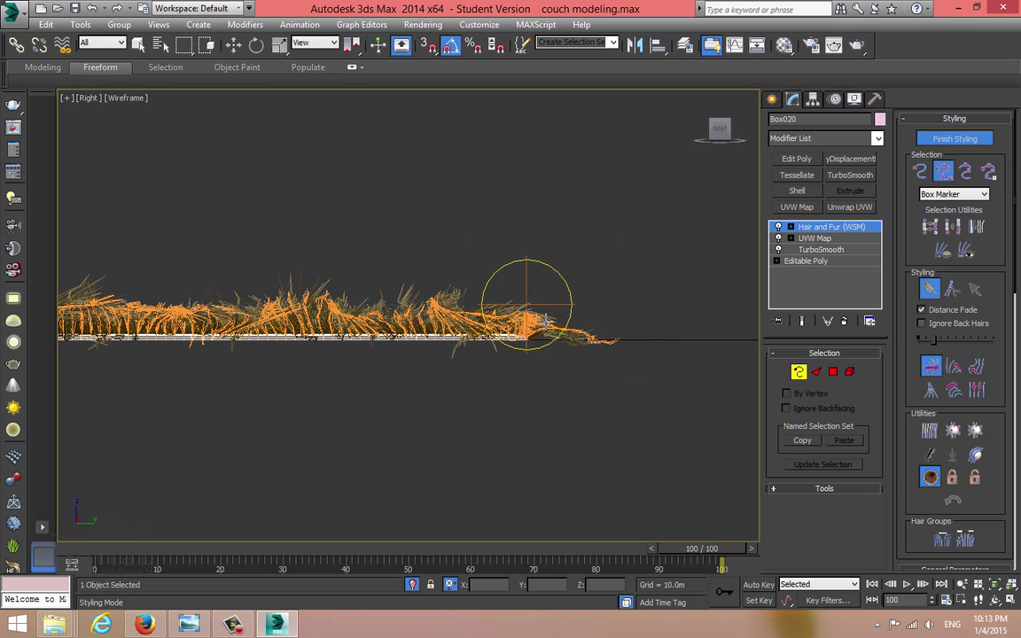
pyautogui.moveTo(545, 320); pyautogui.dragTo(533, 314)
pyautogui.moveTo(450, 298); pyautogui.dragTo(281, 267)
# Brush down the remaining raised hair between the carpet's middle and its negative-Y end in the Right view.
pyautogui.moveTo(207, 275); pyautogui.dragTo(539, 274, button='middle')
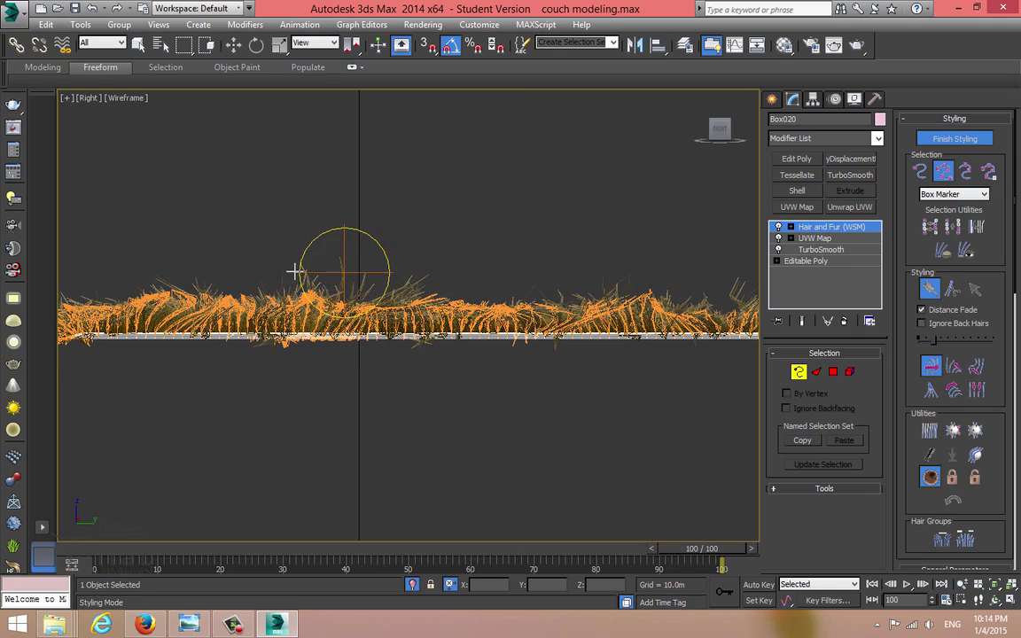
pyautogui.moveTo(93, 301); pyautogui.dragTo(357, 304, button='middle')
pyautogui.moveTo(357, 304)
pyautogui.mouseDown()
pyautogui.moveTo(354, 292)
pyautogui.moveTo(447, 282)
pyautogui.moveTo(417, 290)
pyautogui.moveTo(455, 295)
pyautogui.mouseUp()
pyautogui.moveTo(393, 292); pyautogui.dragTo(460, 292)
# Switch to the Left view, frame the carpet and brush its hair lower from the negative-Y end toward the middle.
pyautogui.hotkey('alt', 'w')
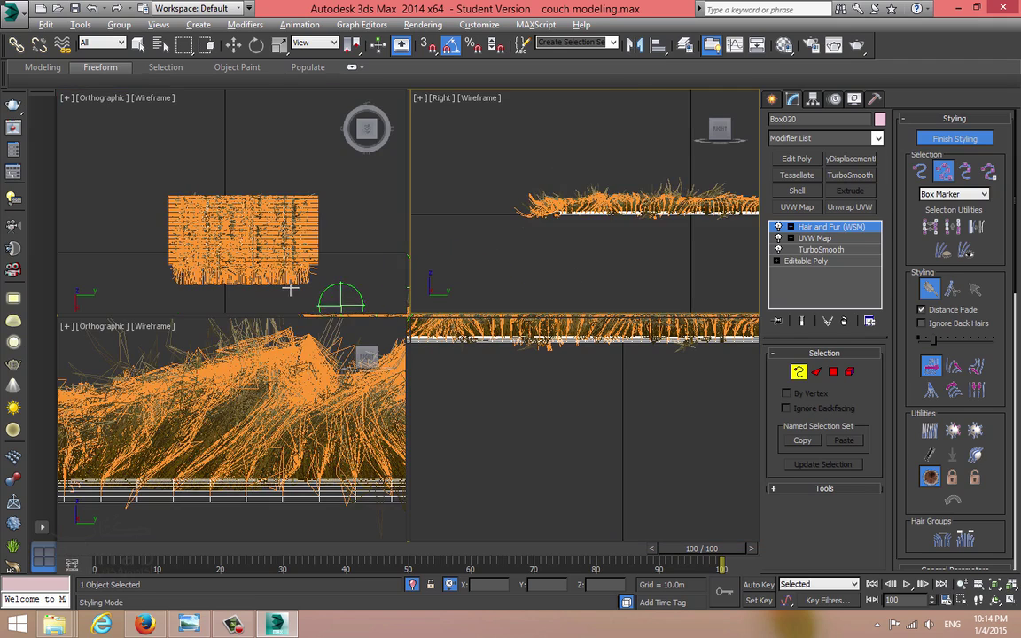
pyautogui.hotkey('alt', 'w')
pyautogui.scroll(-6, 368, 339)
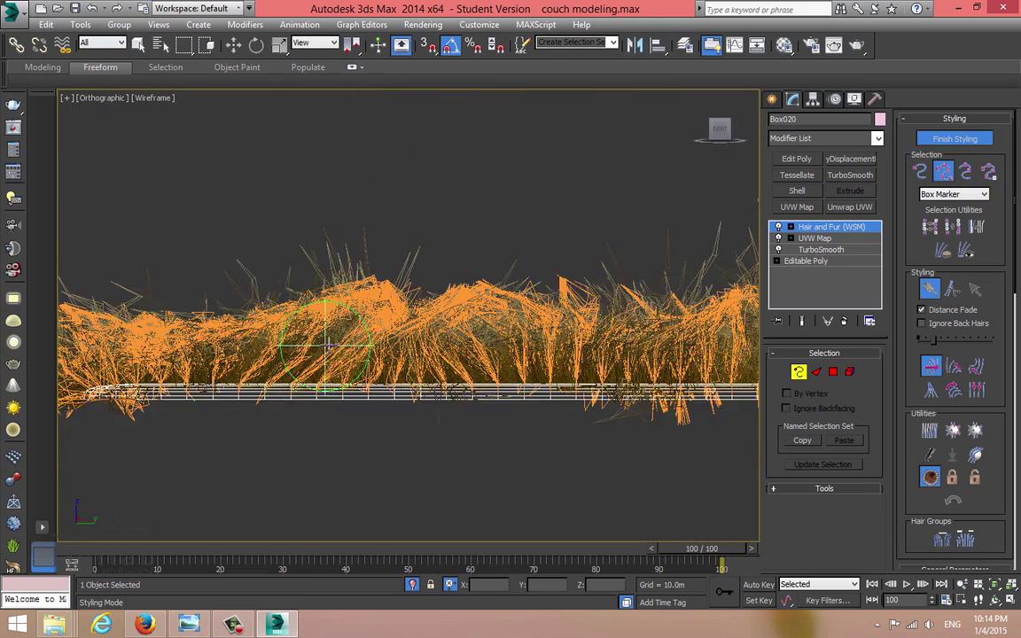
pyautogui.hotkey('alt', 'w')
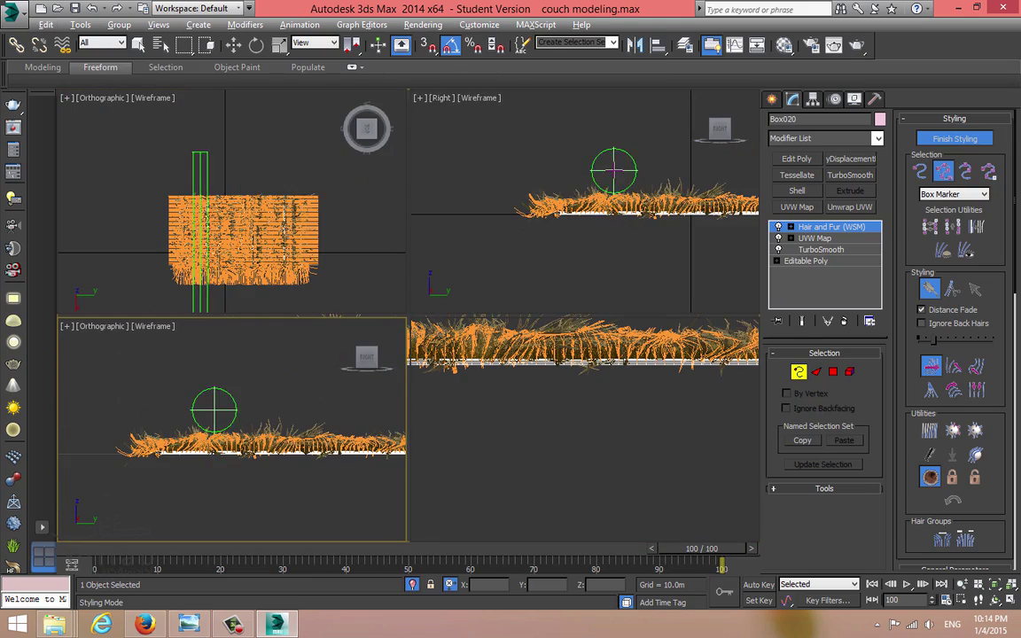
pyautogui.hotkey('alt', 'w')
pyautogui.press('l')
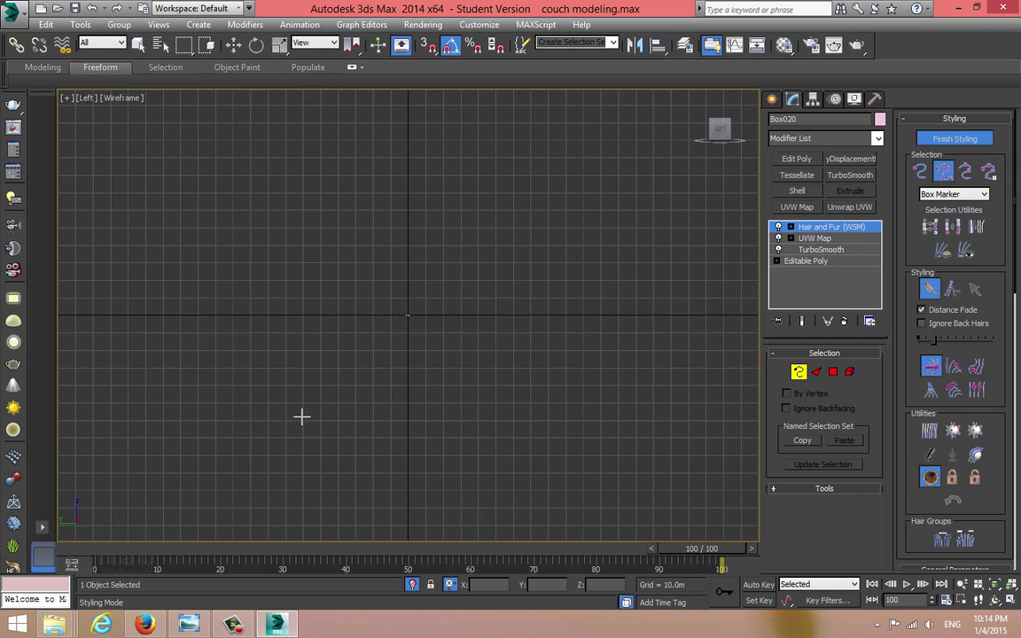
pyautogui.press('z')
pyautogui.moveTo(410, 364); pyautogui.dragTo(333, 323, button='middle')
pyautogui.moveTo(620, 385); pyautogui.dragTo(506, 371, button='middle')
pyautogui.scroll(4, 580, 354)
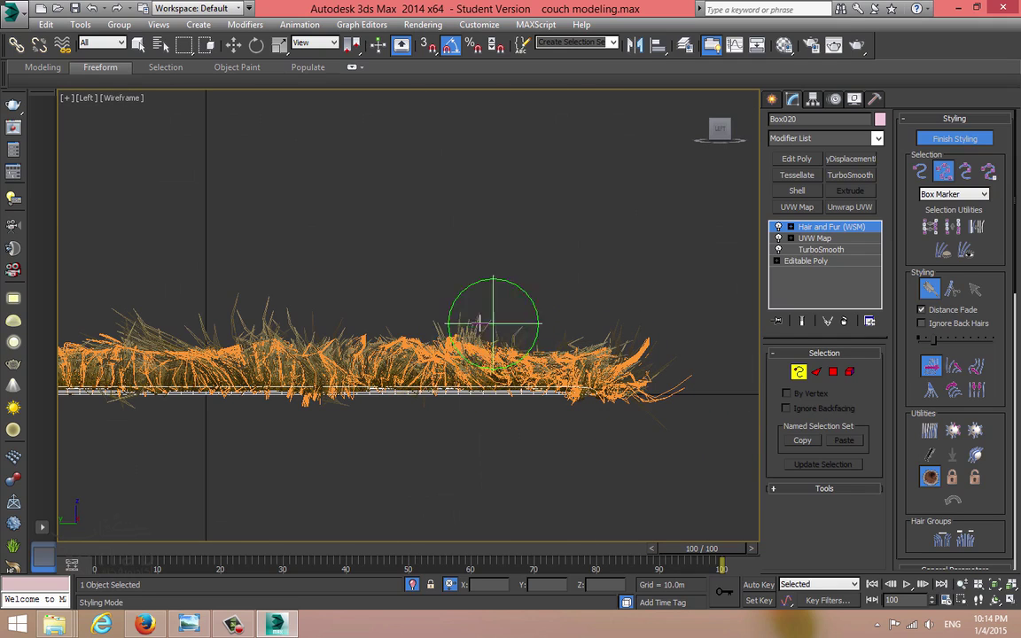
pyautogui.moveTo(478, 326)
pyautogui.mouseDown()
pyautogui.moveTo(198, 316)
pyautogui.moveTo(213, 312)
pyautogui.mouseUp()
pyautogui.moveTo(279, 309); pyautogui.dragTo(683, 296, button='middle')
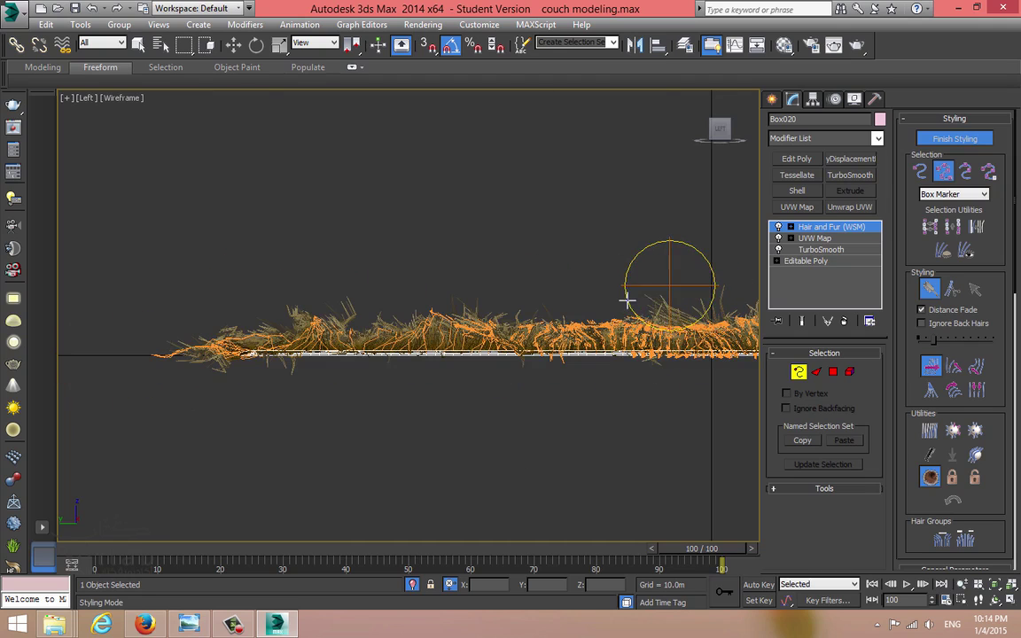
# Comb the hair back and forth between the carpet's middle and its positive-Y end in the Left view.
pyautogui.moveTo(382, 305)
pyautogui.mouseDown()
pyautogui.moveTo(297, 301)
pyautogui.moveTo(406, 304)
pyautogui.moveTo(357, 312)
pyautogui.moveTo(549, 301)
pyautogui.mouseUp()
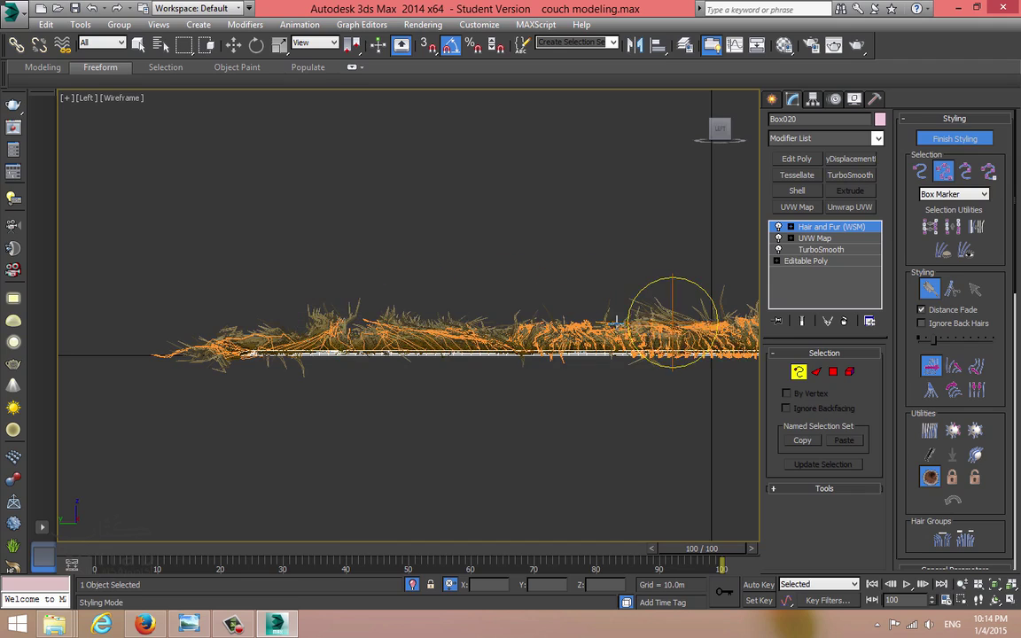
pyautogui.moveTo(619, 323); pyautogui.dragTo(540, 320)
pyautogui.moveTo(651, 323)
pyautogui.mouseDown()
pyautogui.moveTo(590, 321)
pyautogui.moveTo(607, 320)
pyautogui.mouseUp()
pyautogui.moveTo(691, 322)
pyautogui.mouseDown()
pyautogui.moveTo(659, 316)
pyautogui.moveTo(669, 306)
pyautogui.moveTo(620, 342)
pyautogui.moveTo(329, 337)
pyautogui.moveTo(324, 321)
pyautogui.moveTo(177, 344)
pyautogui.moveTo(205, 327)
pyautogui.moveTo(220, 346)
pyautogui.moveTo(246, 346)
pyautogui.mouseUp()
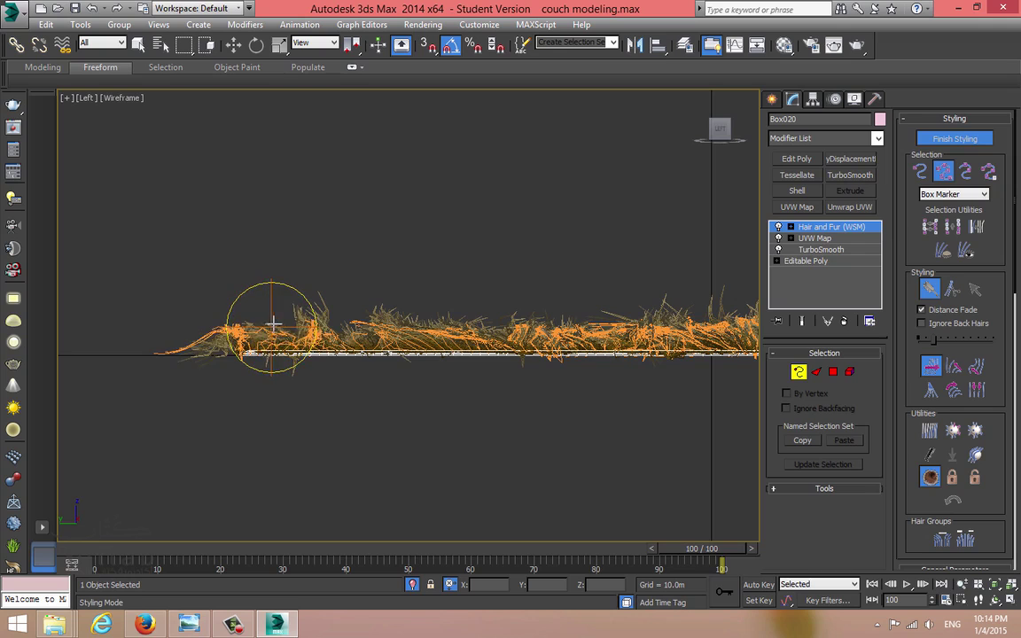
# Brush the strands sticking out past the carpet's negative-Y end back inward in the Left view.
pyautogui.scroll(-2, 529, 328)
pyautogui.moveTo(528, 327); pyautogui.dragTo(228, 335, button='middle')
pyautogui.scroll(4, 595, 359)
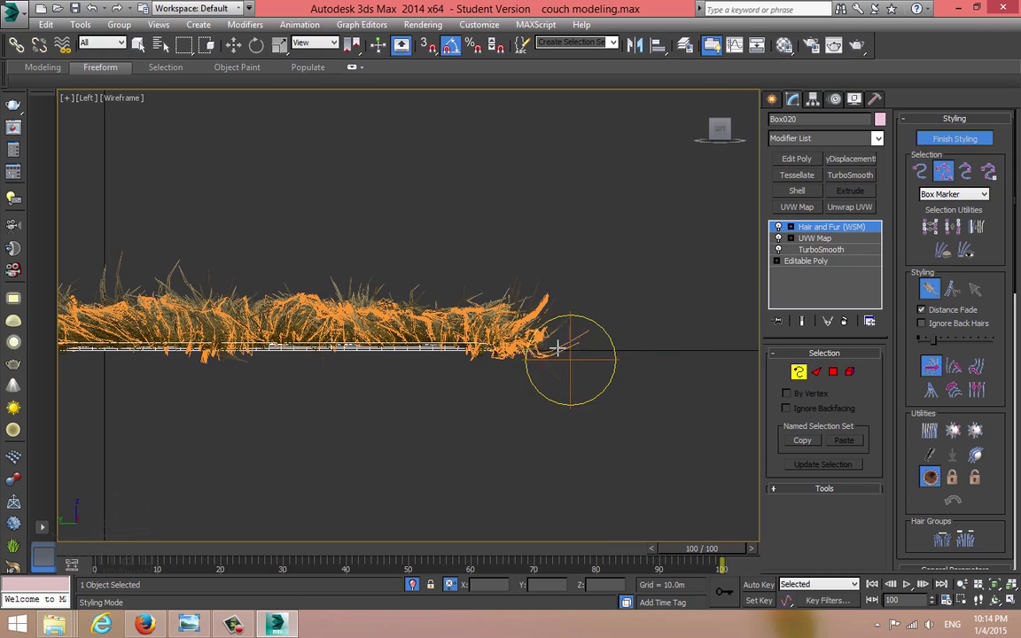
pyautogui.moveTo(538, 364); pyautogui.dragTo(482, 316)
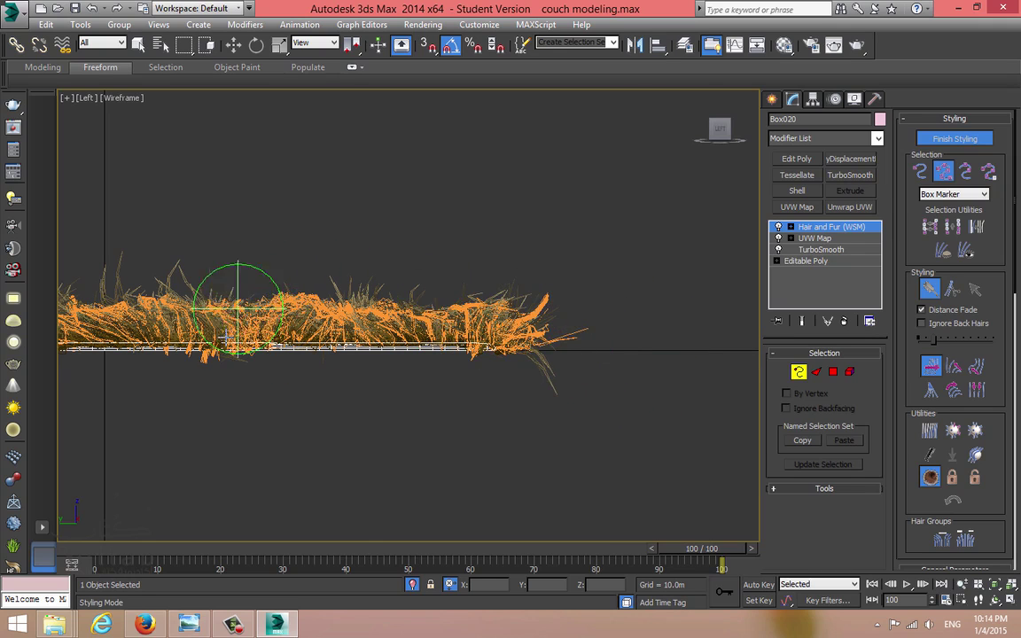
# From above, brush the overhanging hair along the carpet's two short sides, fringed long side and corners inward.
pyautogui.scroll(-4, 261, 364)
pyautogui.hotkey('alt', 'w')
pyautogui.click(351, 274)
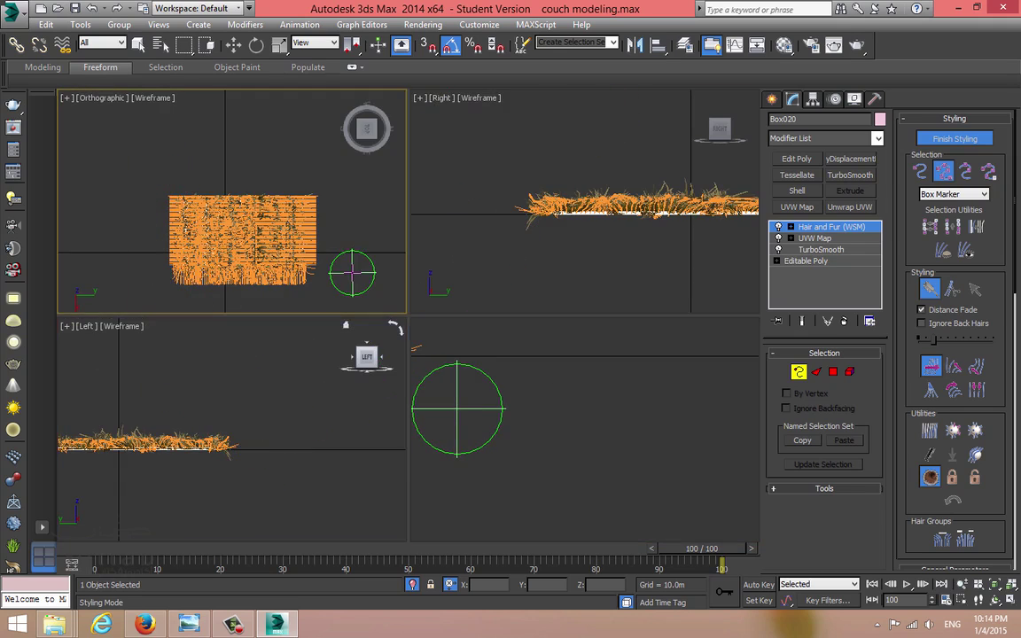
pyautogui.hotkey('alt', 'w')
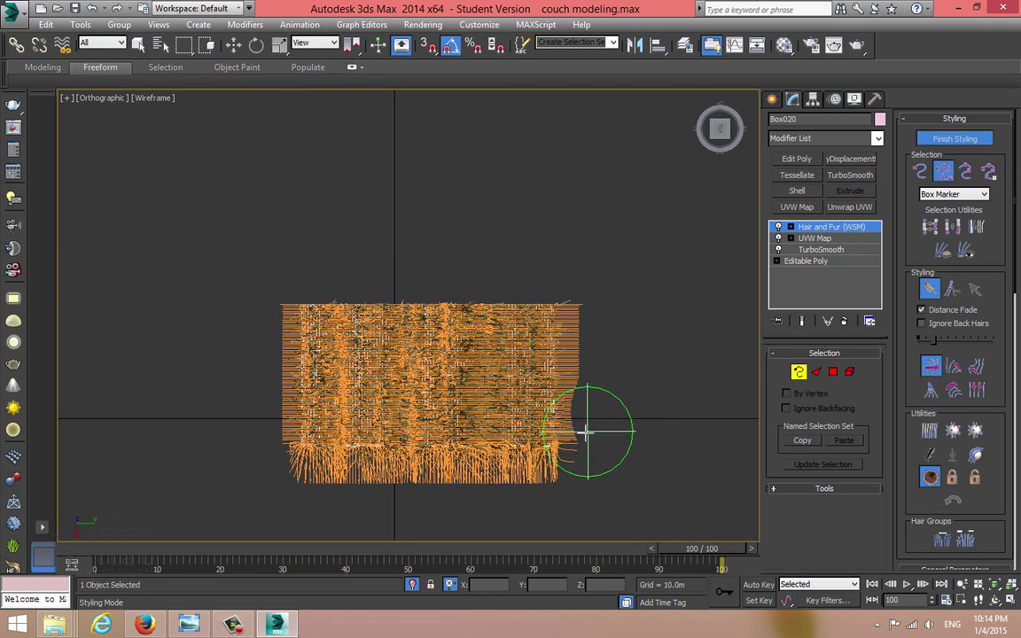
pyautogui.moveTo(586, 432)
pyautogui.mouseDown()
pyautogui.moveTo(578, 300)
pyautogui.moveTo(586, 373)
pyautogui.mouseUp()
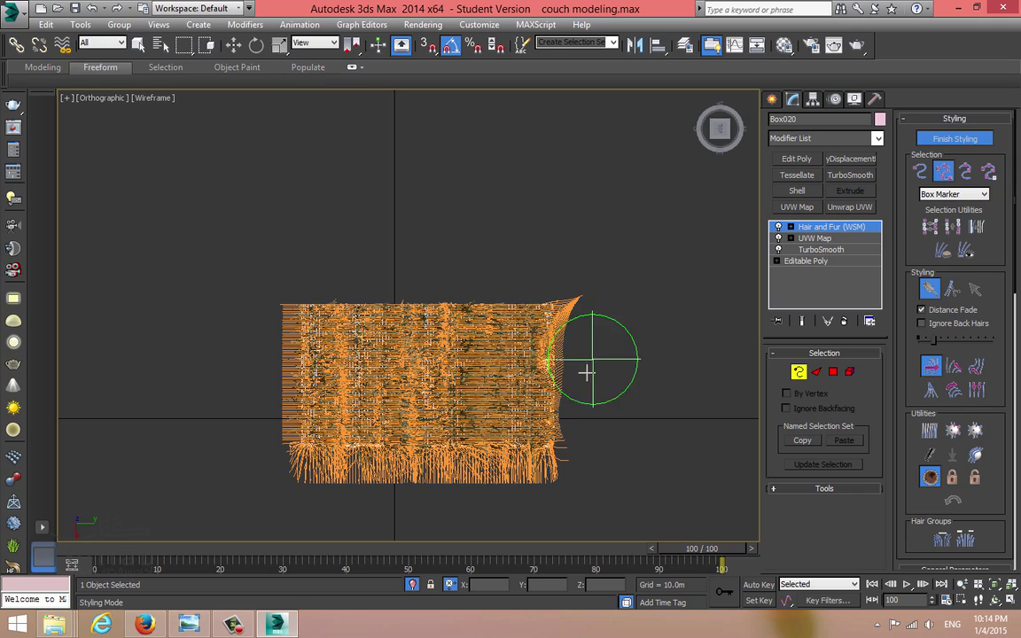
pyautogui.moveTo(265, 321)
pyautogui.mouseDown()
pyautogui.moveTo(292, 374)
pyautogui.moveTo(273, 396)
pyautogui.moveTo(301, 479)
pyautogui.moveTo(341, 467)
pyautogui.moveTo(360, 478)
pyautogui.moveTo(442, 466)
pyautogui.moveTo(539, 479)
pyautogui.moveTo(519, 485)
pyautogui.moveTo(465, 486)
pyautogui.moveTo(421, 467)
pyautogui.moveTo(376, 466)
pyautogui.moveTo(346, 483)
pyautogui.moveTo(338, 461)
pyautogui.moveTo(526, 471)
pyautogui.moveTo(556, 460)
pyautogui.mouseUp()
pyautogui.moveTo(268, 295); pyautogui.dragTo(326, 294)
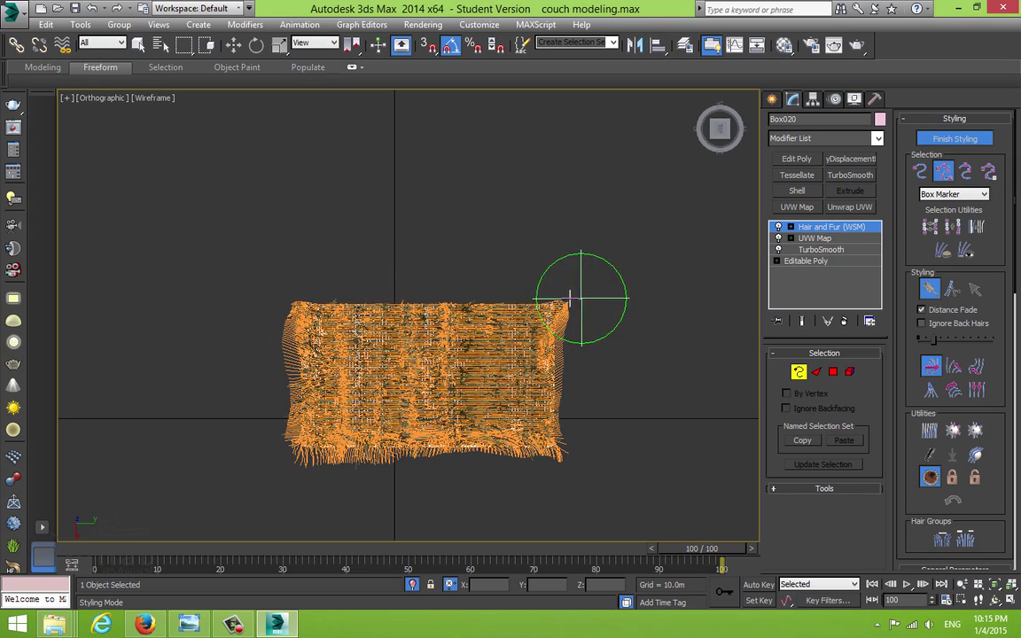
pyautogui.moveTo(571, 329)
pyautogui.mouseDown()
pyautogui.moveTo(581, 360)
pyautogui.moveTo(574, 444)
pyautogui.moveTo(492, 472)
pyautogui.moveTo(314, 465)
pyautogui.moveTo(286, 438)
pyautogui.mouseUp()
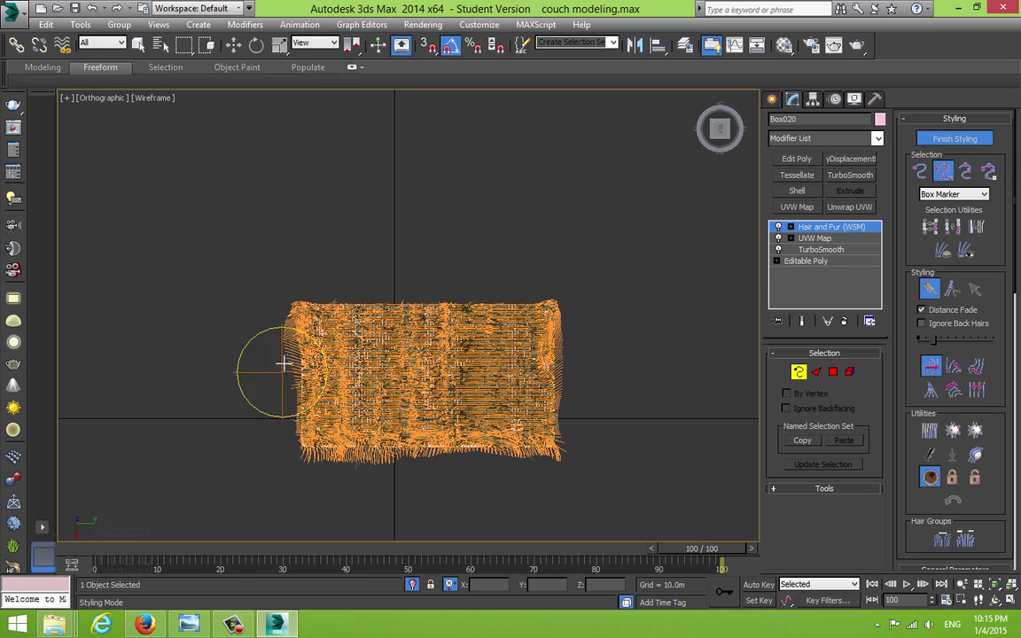
# Finish the carpet's hair styling and start it again with the hair brush active.
pyautogui.hotkey('alt', 'w')
pyautogui.hotkey('alt', 'w')
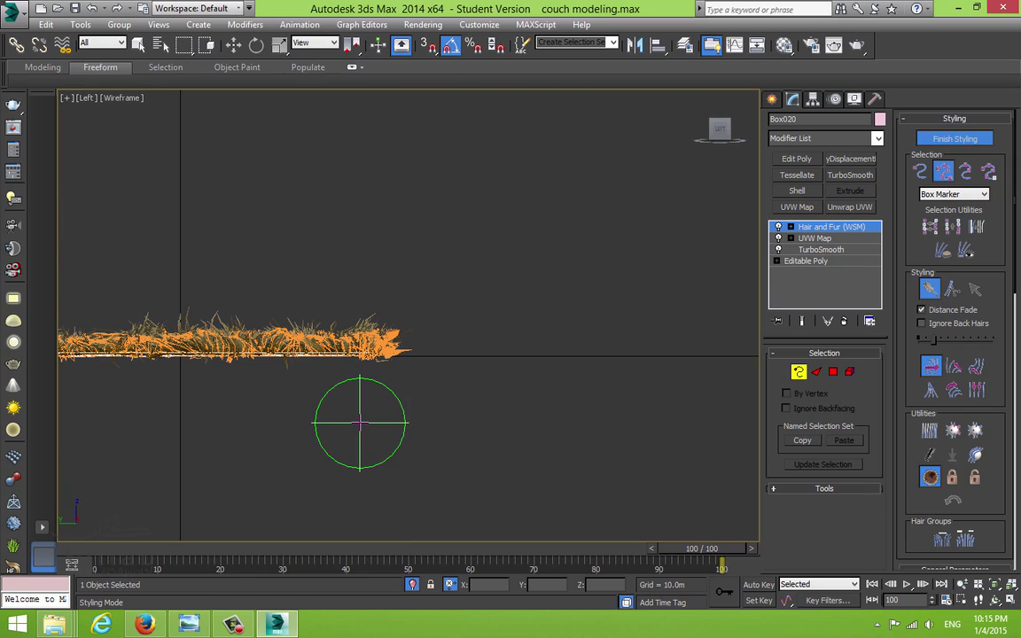
pyautogui.press('q')
pyautogui.moveTo(446, 372); pyautogui.dragTo(455, 368, button='middle')
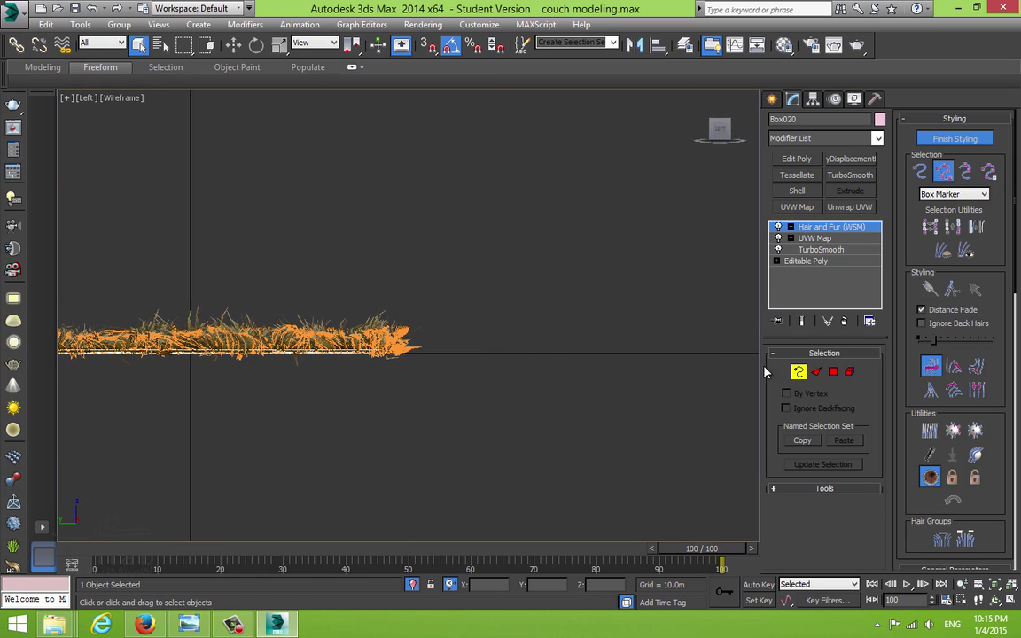
pyautogui.click(974, 141)
pyautogui.click(972, 142)
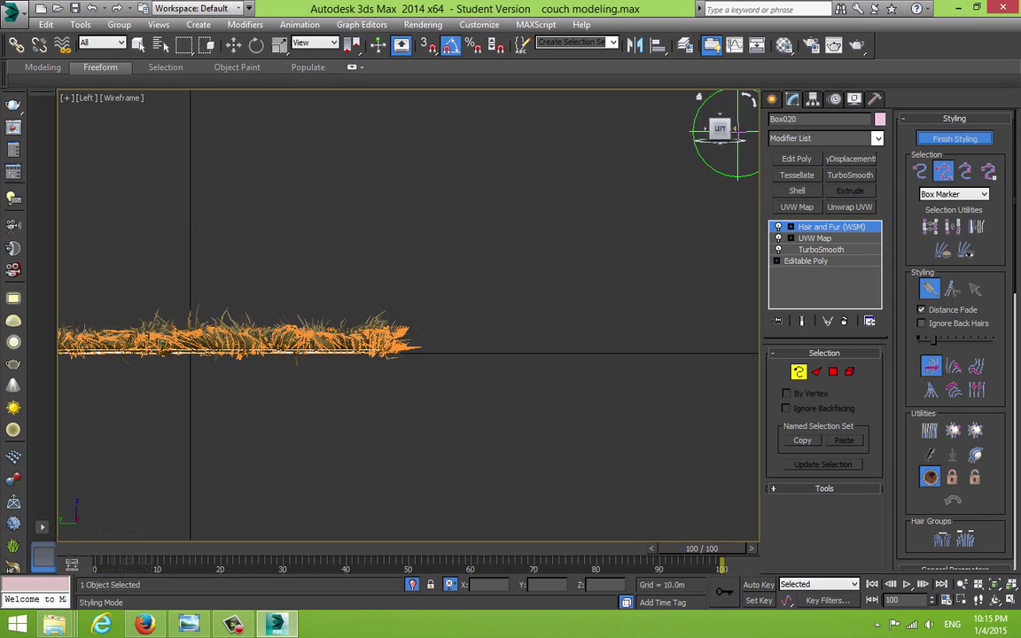
# Brush the carpet's hair lower and tuck in the strands at its negative-X edge in the Front view.
pyautogui.click(735, 129)
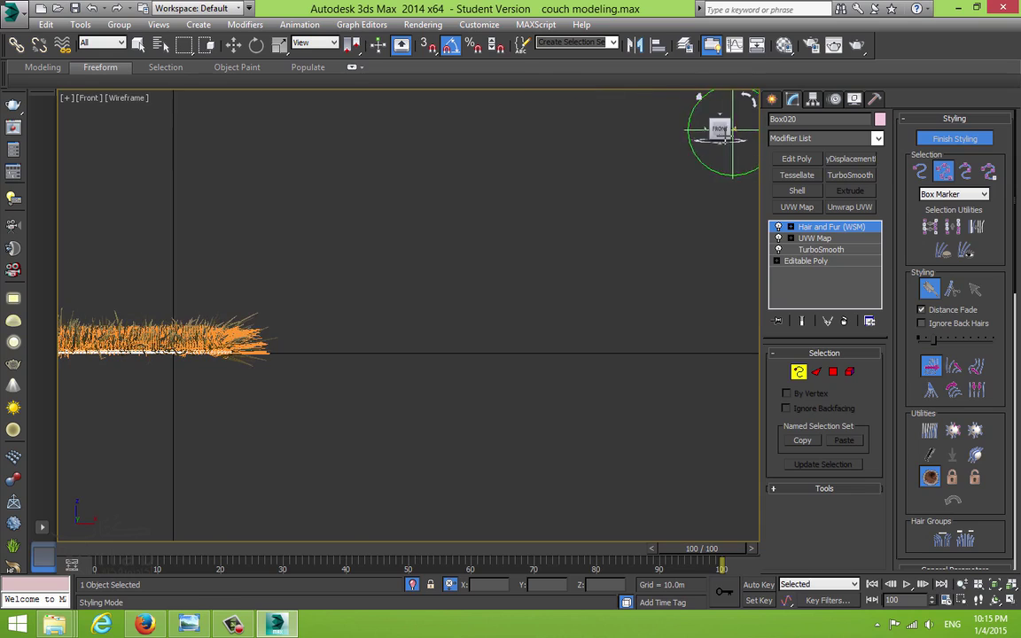
pyautogui.moveTo(296, 323); pyautogui.dragTo(424, 316, button='middle')
pyautogui.scroll(3, 401, 347)
pyautogui.moveTo(381, 337)
pyautogui.mouseDown()
pyautogui.moveTo(348, 332)
pyautogui.moveTo(260, 270)
pyautogui.moveTo(129, 285)
pyautogui.moveTo(214, 278)
pyautogui.mouseUp()
pyautogui.moveTo(249, 277); pyautogui.dragTo(725, 277, button='middle')
pyautogui.moveTo(603, 247)
pyautogui.mouseDown()
pyautogui.moveTo(506, 271)
pyautogui.moveTo(426, 264)
pyautogui.moveTo(173, 297)
pyautogui.moveTo(221, 332)
pyautogui.moveTo(279, 314)
pyautogui.moveTo(206, 296)
pyautogui.moveTo(175, 312)
pyautogui.moveTo(335, 281)
pyautogui.mouseUp()
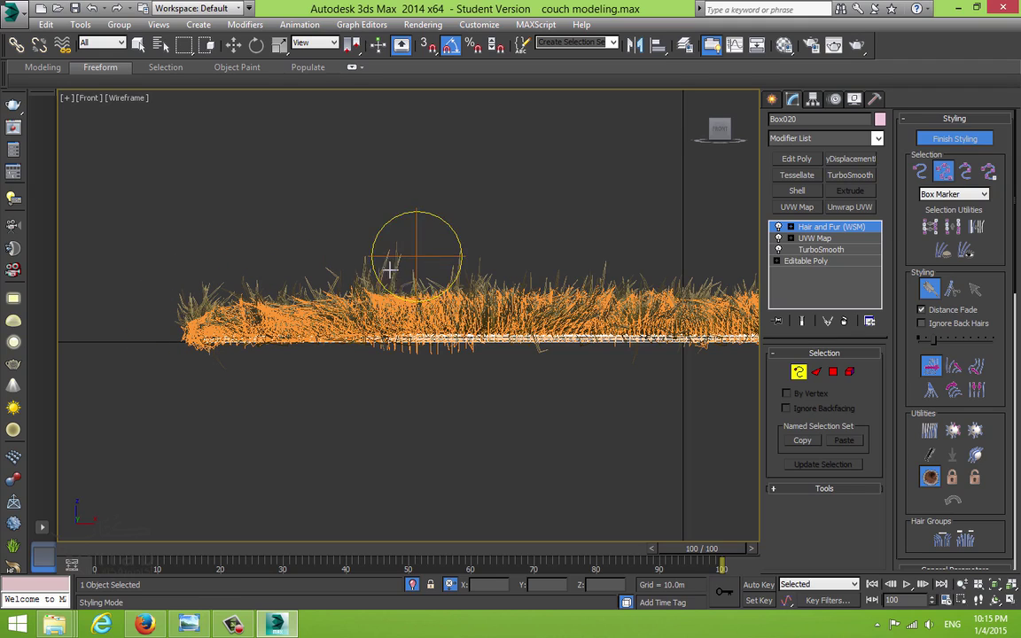
pyautogui.moveTo(481, 280); pyautogui.dragTo(624, 278)
# Examine the brushed carpet hair from the side, at an angle, from the front and in the perspective view.
pyautogui.scroll(-2, 419, 296)
pyautogui.moveTo(419, 299); pyautogui.dragTo(131, 326, button='middle')
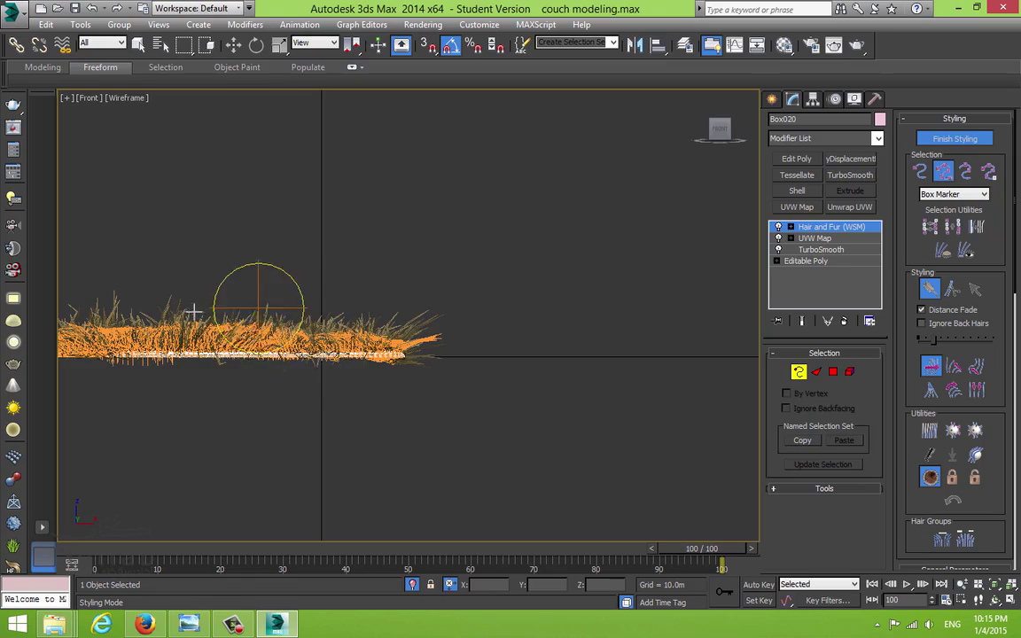
pyautogui.keyDown('alt'); pyautogui.moveTo(568, 255); pyautogui.dragTo(186, 255, button='middle'); pyautogui.keyUp('alt')
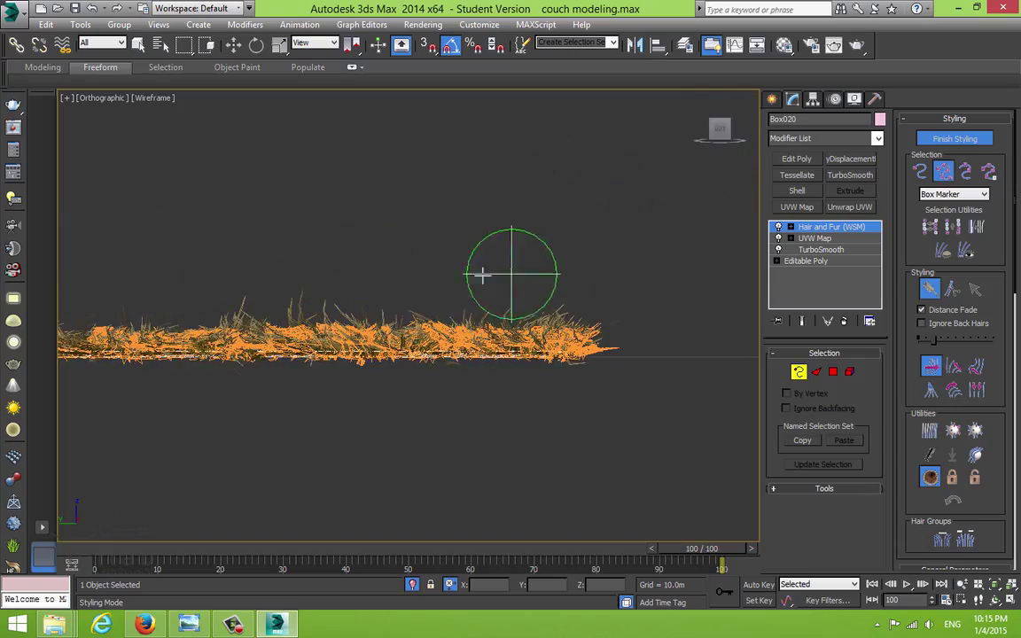
pyautogui.moveTo(481, 274)
pyautogui.keyDown('alt'); pyautogui.mouseDown(button='middle')
pyautogui.moveTo(400, 275)
pyautogui.moveTo(383, 288)
pyautogui.moveTo(508, 319)
pyautogui.moveTo(391, 289)
pyautogui.moveTo(422, 260)
pyautogui.mouseUp(button='middle'); pyautogui.keyUp('alt')
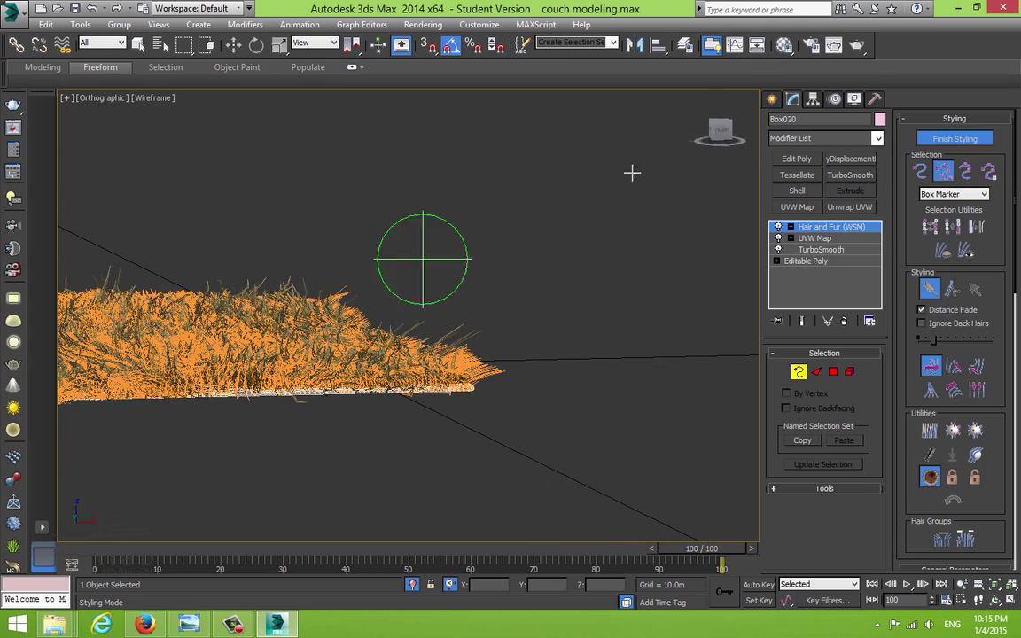
pyautogui.click(720, 131)
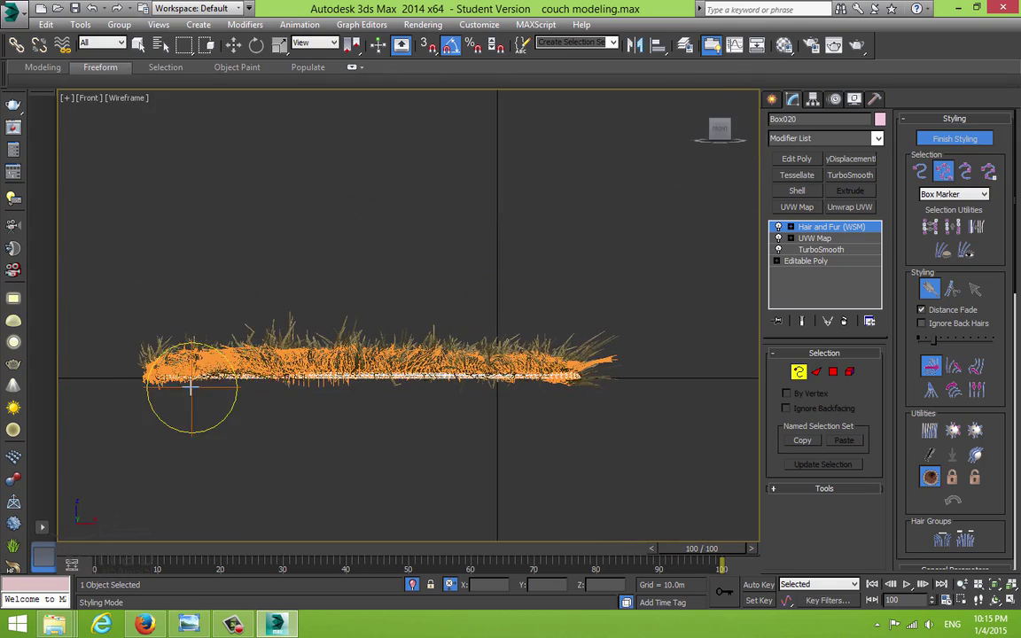
pyautogui.hotkey('alt', 'w')
pyautogui.rightClick(585, 423)
pyautogui.hotkey('alt', 'w')
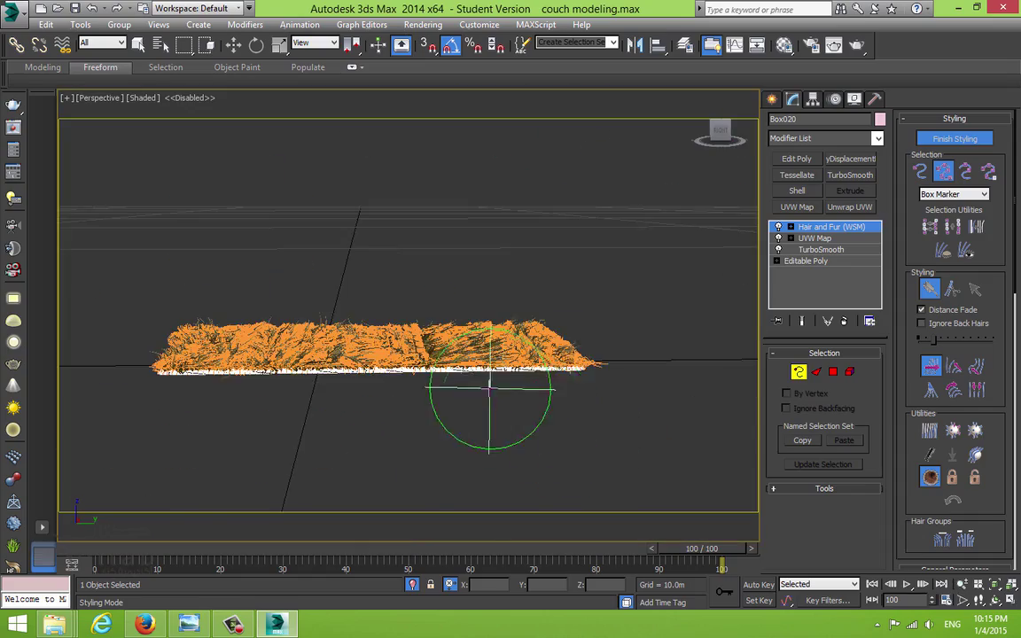
# Brush the upright strands along the carpet's top lower, working lengthwise from a low view of its long side.
pyautogui.keyDown('alt'); pyautogui.moveTo(458, 421); pyautogui.dragTo(527, 358, button='middle'); pyautogui.keyUp('alt')
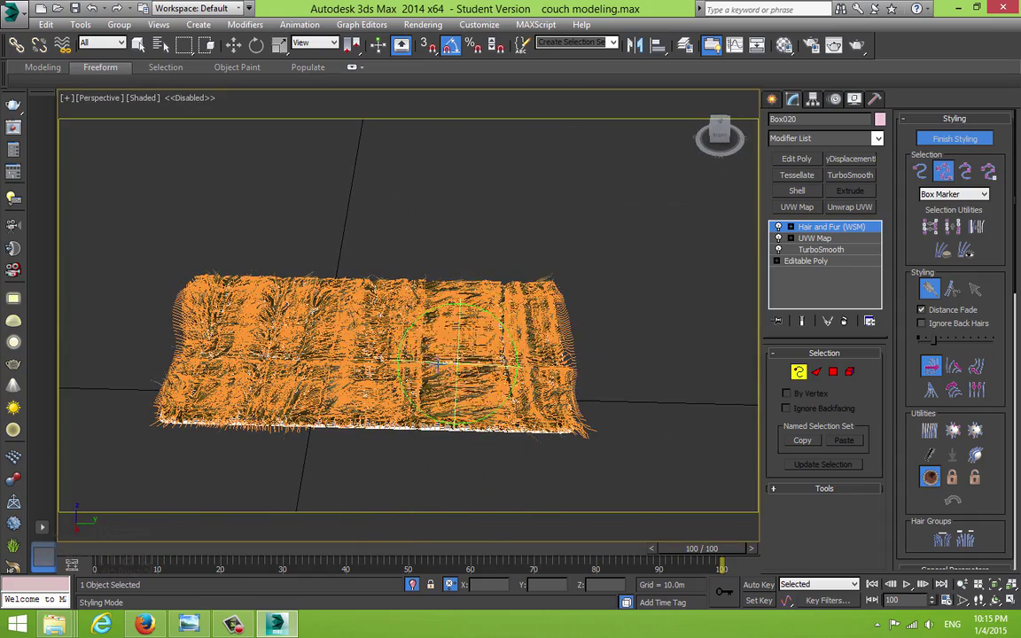
pyautogui.keyDown('alt'); pyautogui.moveTo(412, 363); pyautogui.dragTo(480, 359, button='middle'); pyautogui.keyUp('alt')
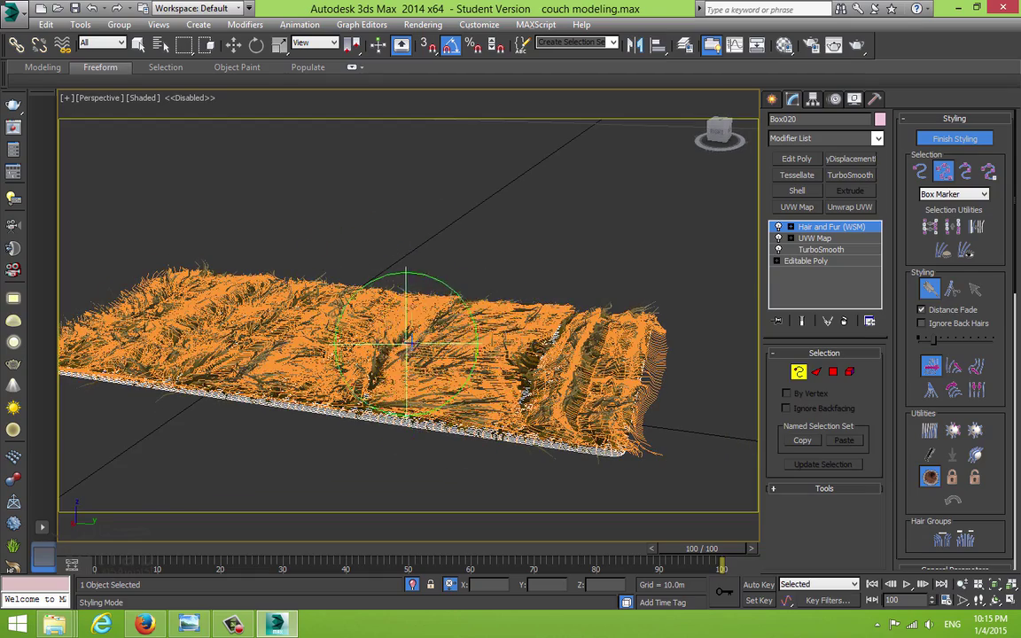
pyautogui.keyDown('alt'); pyautogui.moveTo(409, 339); pyautogui.dragTo(473, 332, button='middle'); pyautogui.keyUp('alt')
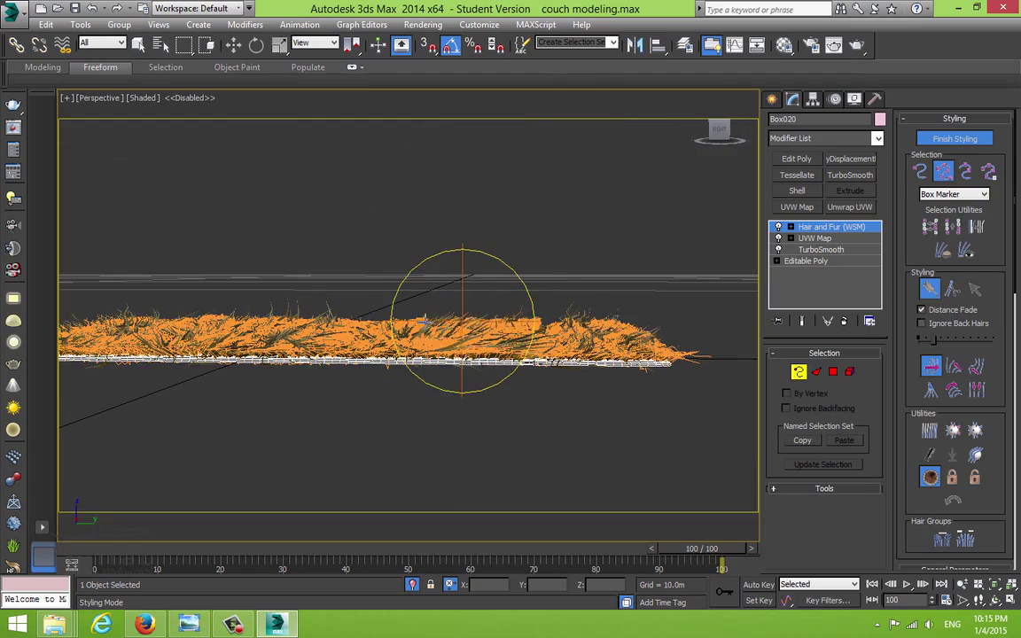
pyautogui.moveTo(382, 317); pyautogui.dragTo(179, 325)
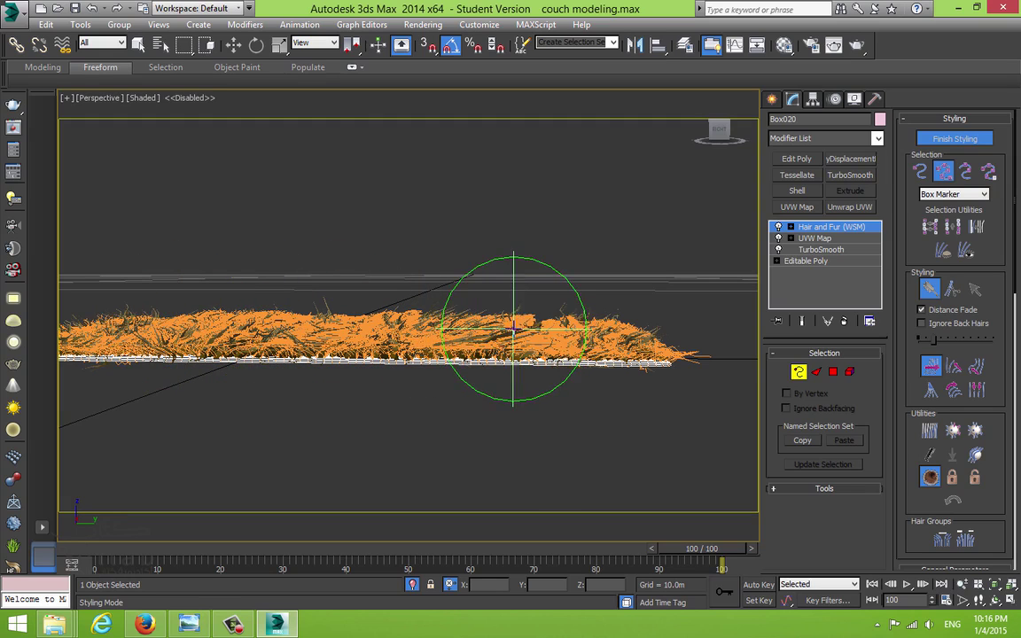
# With a slightly smaller hair brush, sweep the strands across the carpet's whole top surface in varied, swirling directions.
pyautogui.keyDown('alt'); pyautogui.moveTo(513, 364); pyautogui.dragTo(531, 326, button='middle'); pyautogui.keyUp('alt')
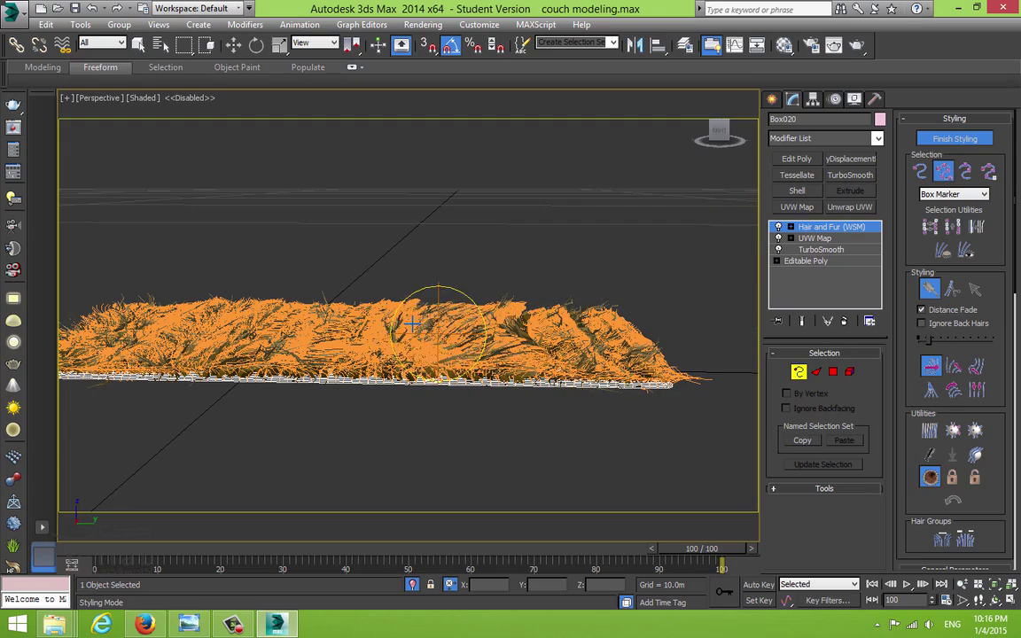
pyautogui.moveTo(451, 326)
pyautogui.keyDown('alt'); pyautogui.mouseDown(button='middle')
pyautogui.moveTo(462, 350)
pyautogui.moveTo(524, 340)
pyautogui.mouseUp(button='middle'); pyautogui.keyUp('alt')
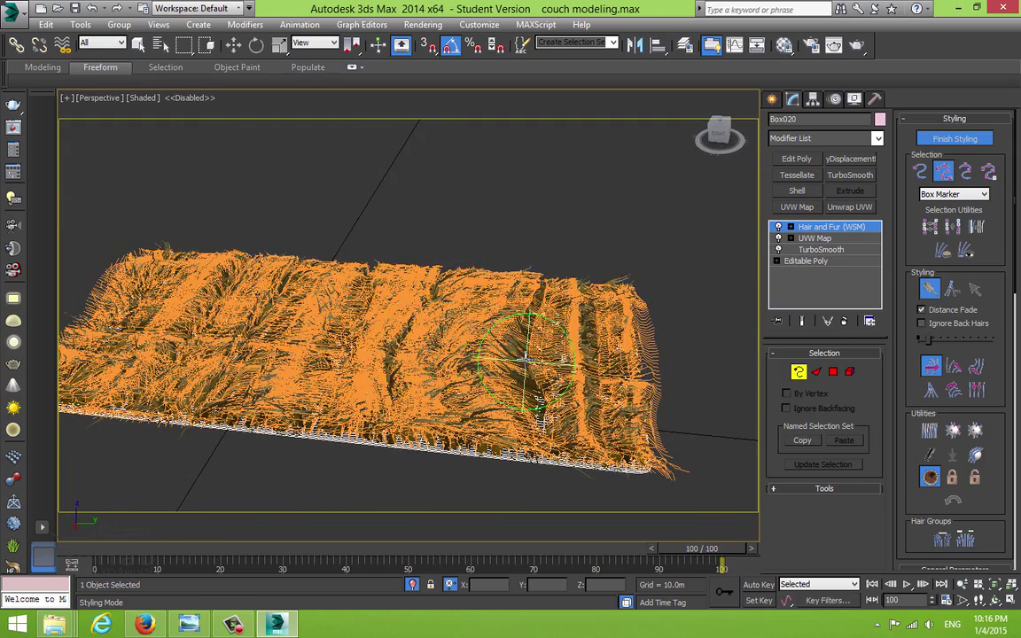
pyautogui.moveTo(593, 338)
pyautogui.mouseDown()
pyautogui.moveTo(585, 356)
pyautogui.moveTo(592, 346)
pyautogui.moveTo(571, 285)
pyautogui.moveTo(522, 337)
pyautogui.moveTo(519, 359)
pyautogui.moveTo(556, 337)
pyautogui.moveTo(293, 275)
pyautogui.moveTo(239, 279)
pyautogui.moveTo(303, 339)
pyautogui.moveTo(270, 315)
pyautogui.moveTo(335, 284)
pyautogui.moveTo(284, 262)
pyautogui.moveTo(133, 292)
pyautogui.moveTo(155, 314)
pyautogui.moveTo(364, 334)
pyautogui.moveTo(251, 302)
pyautogui.moveTo(295, 339)
pyautogui.moveTo(137, 315)
pyautogui.moveTo(146, 337)
pyautogui.moveTo(124, 301)
pyautogui.moveTo(133, 310)
pyautogui.mouseUp()
pyautogui.moveTo(479, 355); pyautogui.dragTo(495, 344)
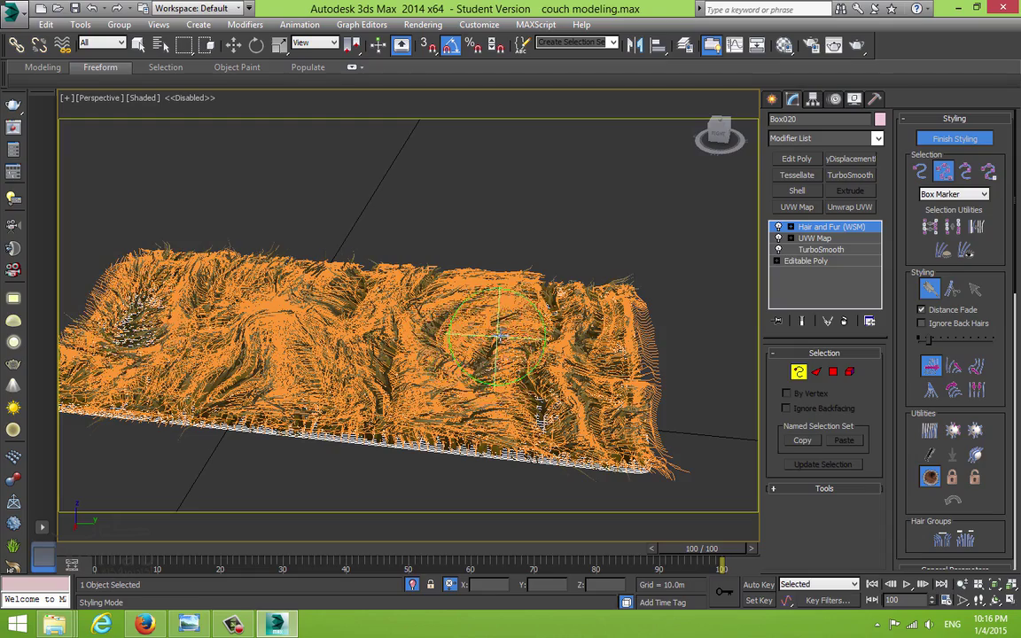
# Brush the hair across the carpet's surface from a front corner view, including strands toward the positive-X side.
pyautogui.moveTo(500, 336)
pyautogui.keyDown('alt'); pyautogui.mouseDown(button='middle')
pyautogui.moveTo(700, 283)
pyautogui.moveTo(622, 358)
pyautogui.moveTo(640, 323)
pyautogui.mouseUp(button='middle'); pyautogui.keyUp('alt')
pyautogui.moveTo(368, 328)
pyautogui.mouseDown()
pyautogui.moveTo(341, 301)
pyautogui.moveTo(306, 328)
pyautogui.moveTo(217, 305)
pyautogui.moveTo(114, 216)
pyautogui.mouseUp()
pyautogui.keyDown('alt'); pyautogui.moveTo(114, 216); pyautogui.dragTo(238, 263, button='middle'); pyautogui.keyUp('alt')
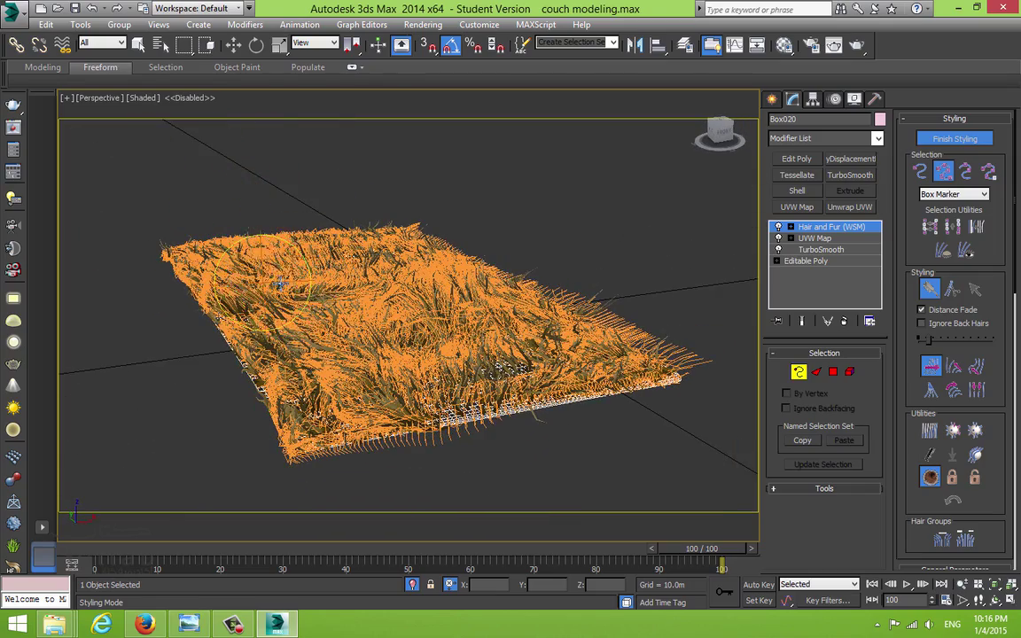
pyautogui.keyDown('alt'); pyautogui.moveTo(323, 290); pyautogui.dragTo(306, 260, button='middle'); pyautogui.keyUp('alt')
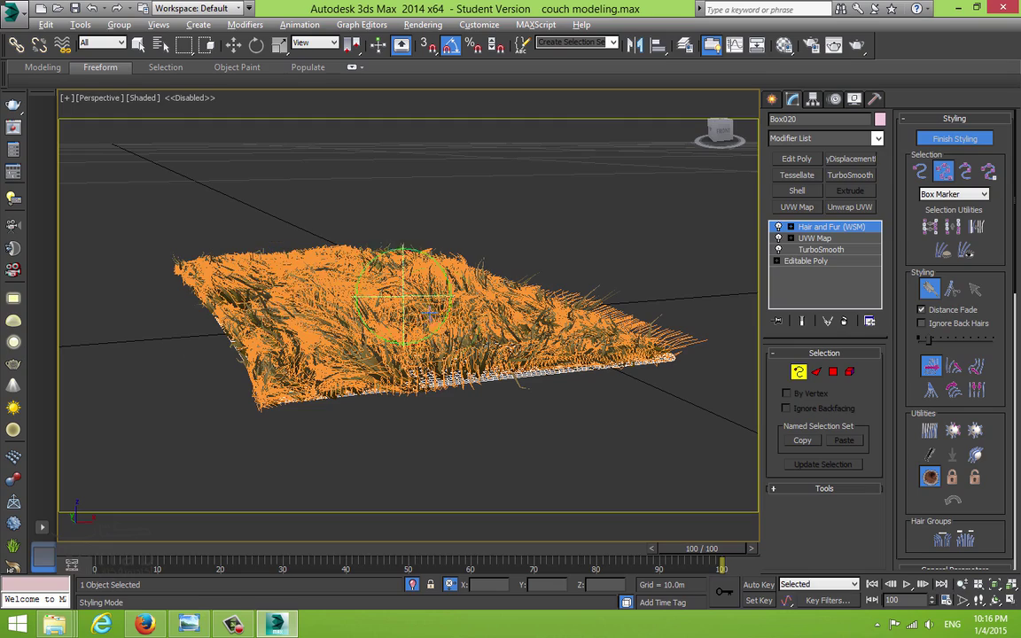
pyautogui.moveTo(474, 310)
pyautogui.mouseDown()
pyautogui.moveTo(506, 291)
pyautogui.moveTo(533, 299)
pyautogui.mouseUp()
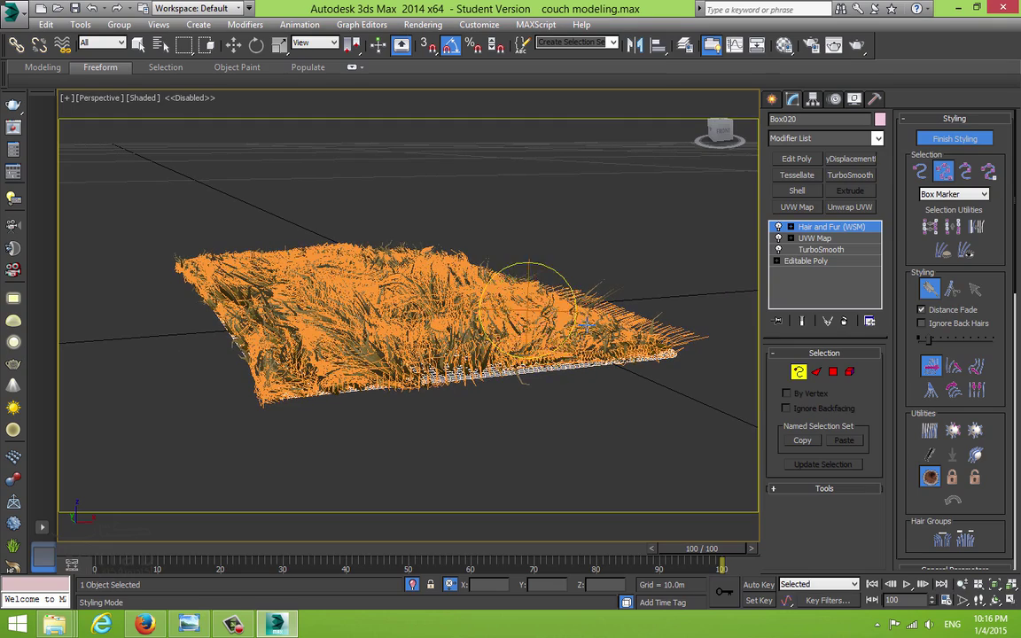
# Brush the strands at the carpet's positive-X edge and the raised tuft on its top from low front views.
pyautogui.keyDown('alt'); pyautogui.moveTo(483, 297); pyautogui.dragTo(536, 328, button='middle'); pyautogui.keyUp('alt')
pyautogui.moveTo(536, 328)
pyautogui.mouseDown()
pyautogui.moveTo(528, 358)
pyautogui.moveTo(546, 337)
pyautogui.moveTo(537, 331)
pyautogui.moveTo(541, 285)
pyautogui.mouseUp()
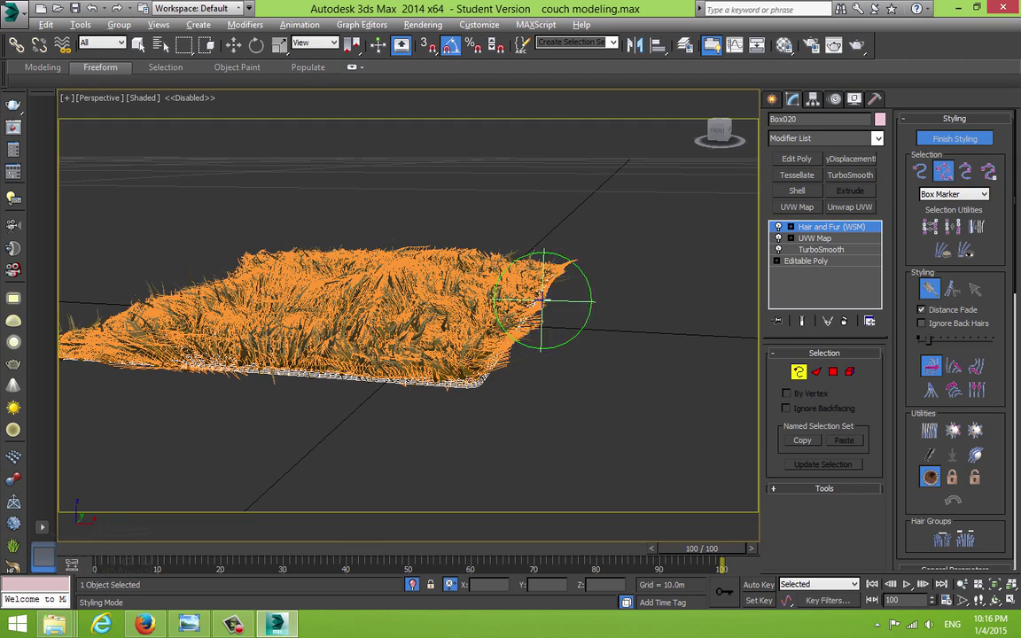
pyautogui.keyDown('alt'); pyautogui.moveTo(541, 299); pyautogui.dragTo(522, 282, button='middle'); pyautogui.keyUp('alt')
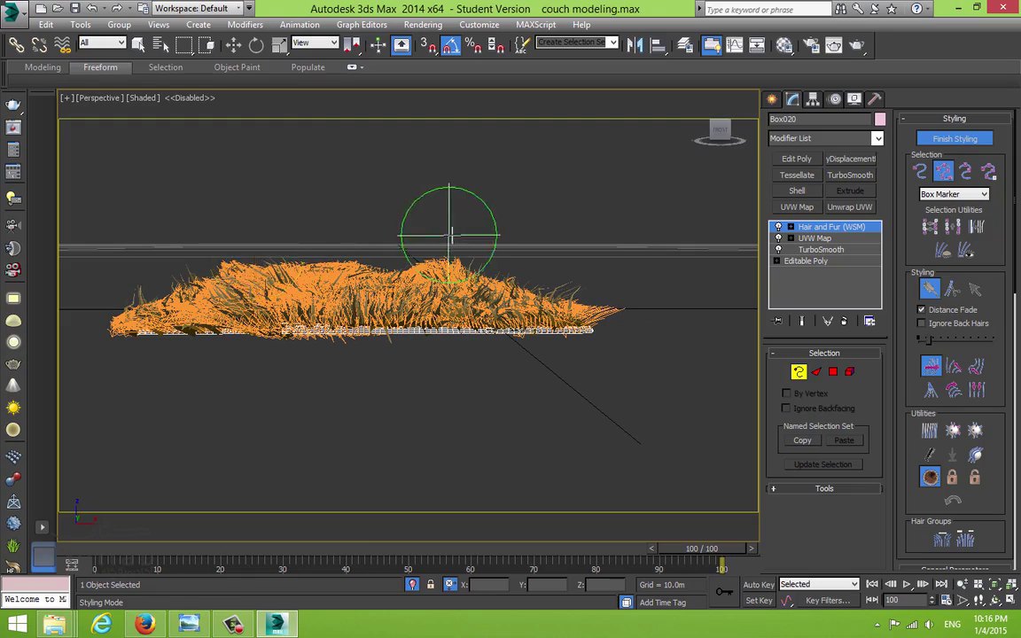
pyautogui.moveTo(451, 235); pyautogui.dragTo(435, 240)
pyautogui.moveTo(347, 277)
pyautogui.keyDown('alt'); pyautogui.mouseDown(button='middle')
pyautogui.moveTo(502, 277)
pyautogui.moveTo(633, 350)
pyautogui.moveTo(599, 319)
pyautogui.mouseUp(button='middle'); pyautogui.keyUp('alt')
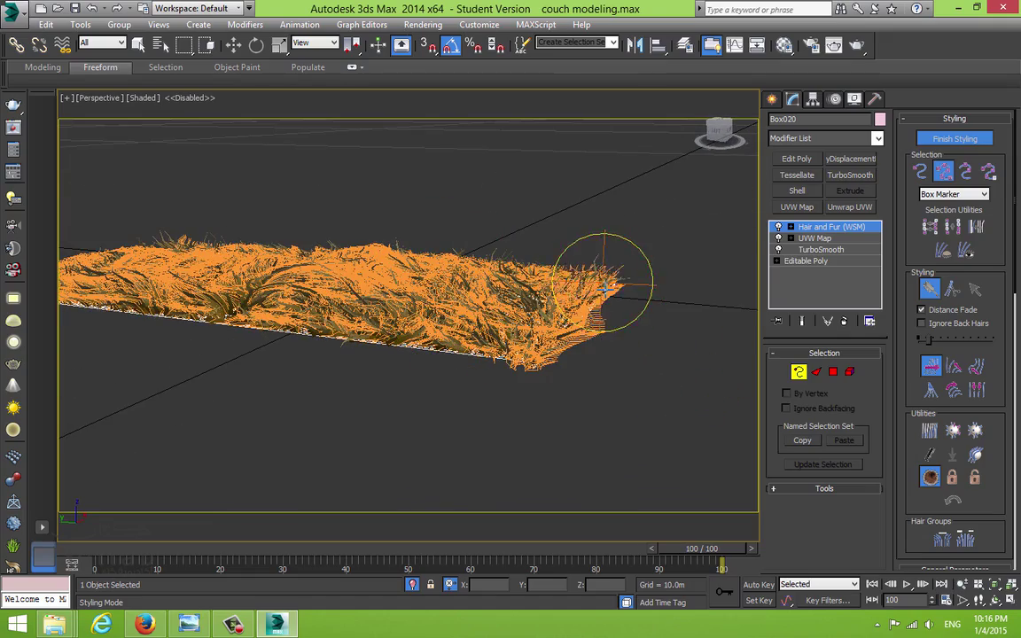